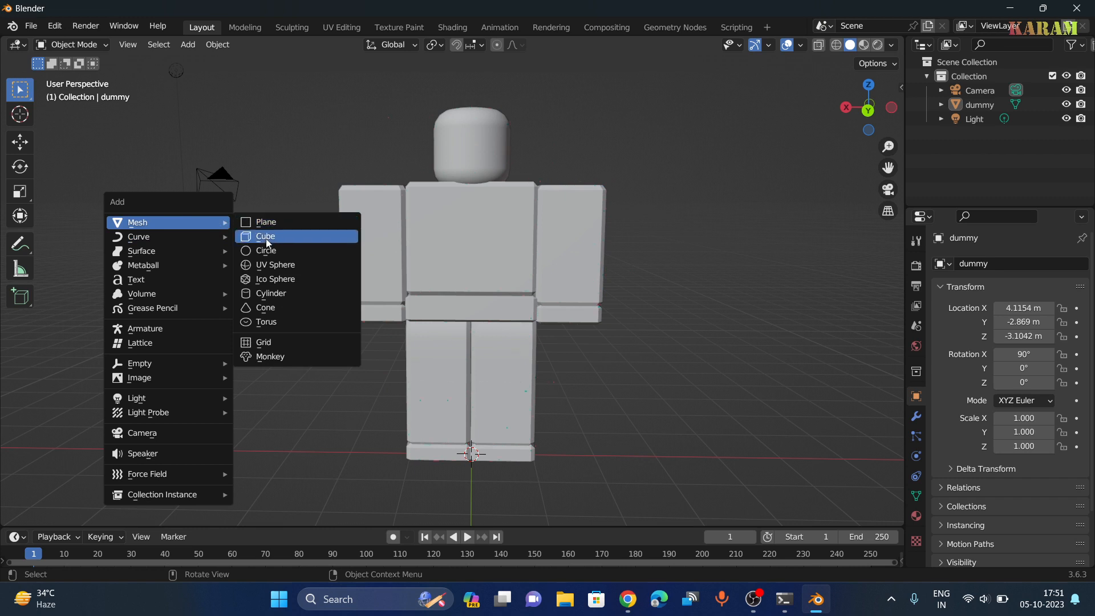
Step: Add a circle mesh and raise it along Z to about 5.24 m, around the dummy's head
click(269, 251)
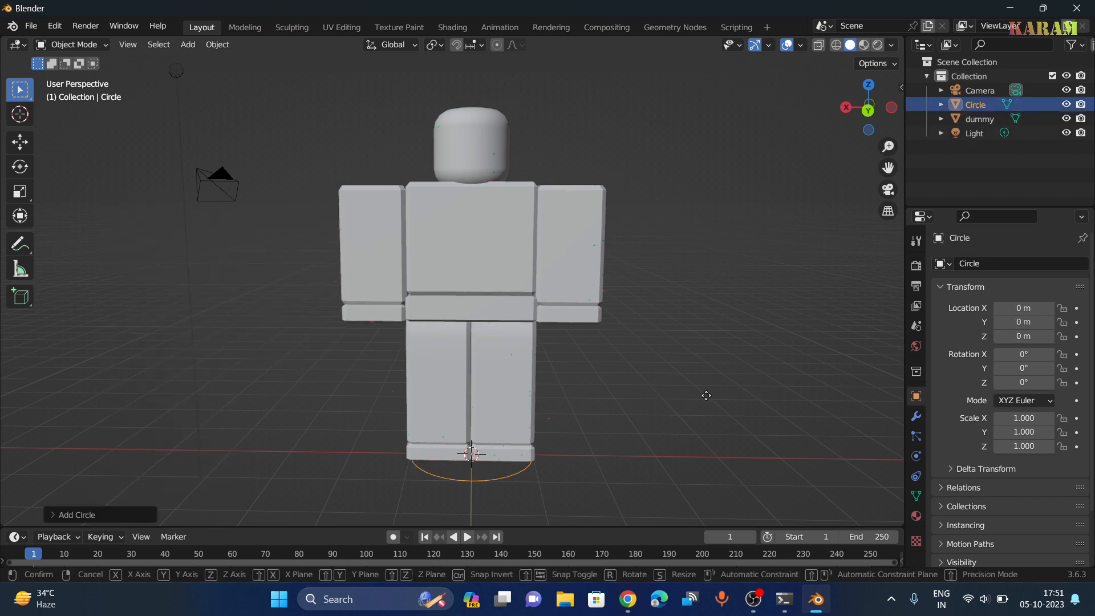
key(g)
key(z)
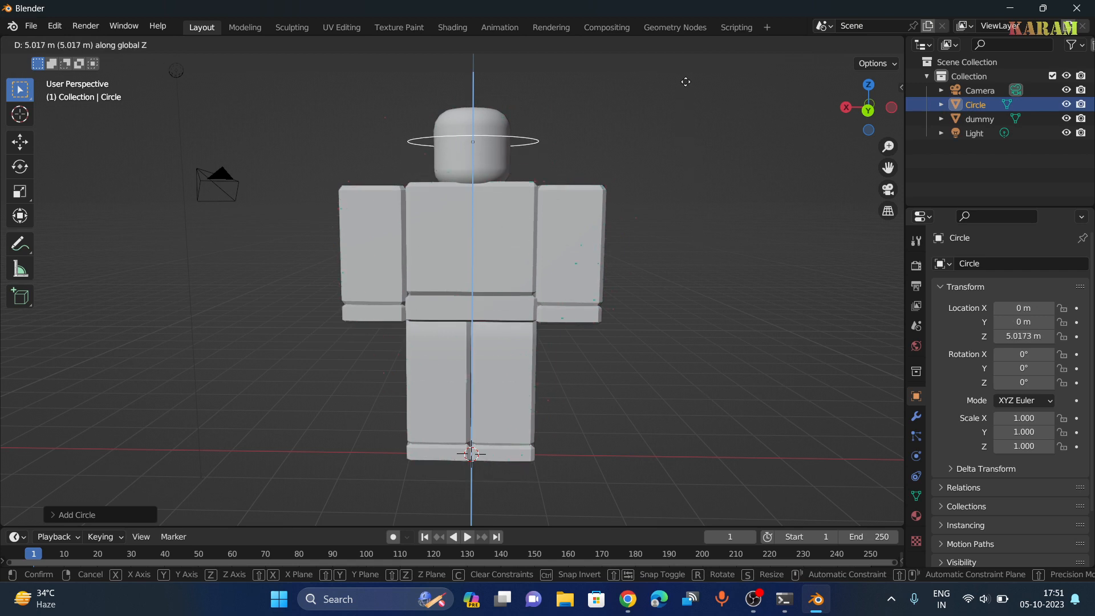
click(687, 72)
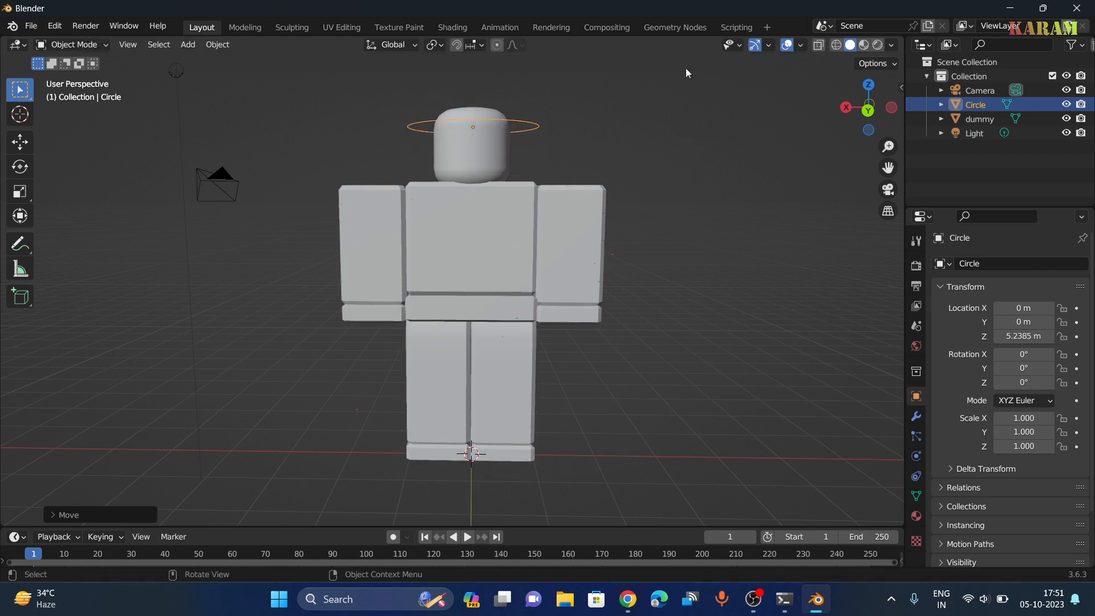
mouse_move(754, 228)
middle_down()
mouse_move(742, 267)
mouse_move(609, 359)
mouse_move(739, 240)
mouse_move(756, 230)
mouse_move(758, 249)
mouse_move(756, 237)
middle_up()
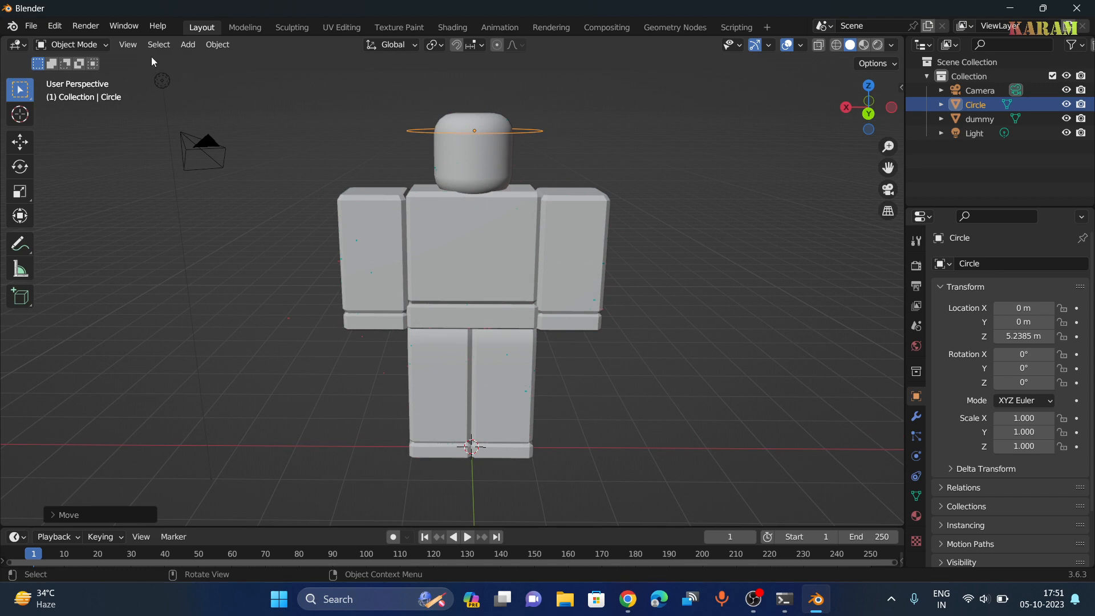
Step: Edit the circle's mesh and extrude its ring upward about 0.25 m to start the hat brim
click(85, 45)
click(85, 77)
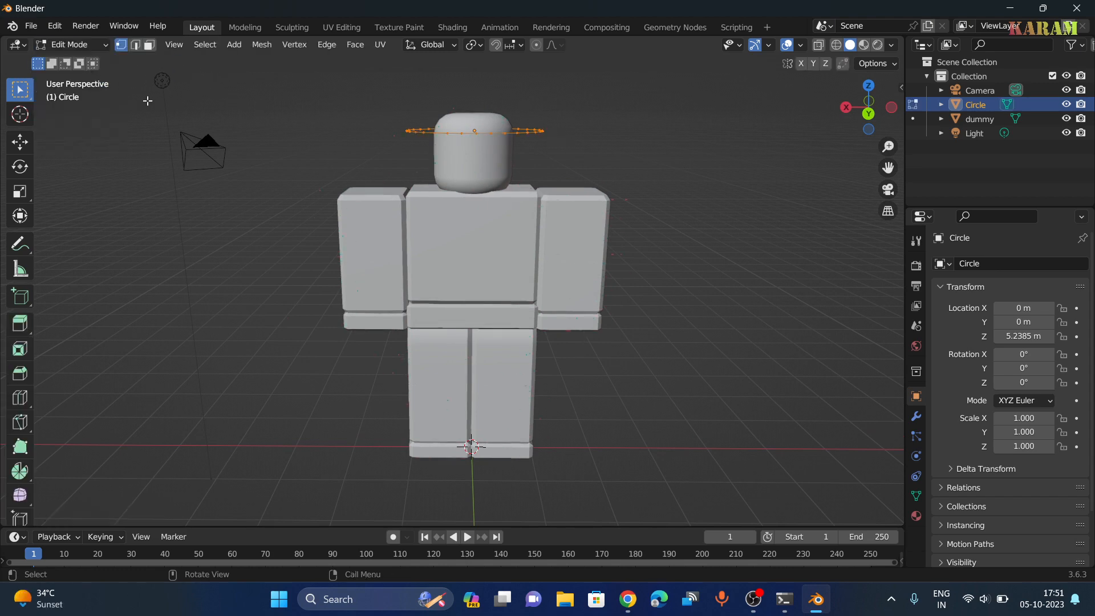
scroll(614, 158, up, 1)
mouse_move(793, 187)
middle_down()
mouse_move(777, 221)
mouse_move(781, 187)
middle_up()
drag(888, 166, 888, 242)
key(e)
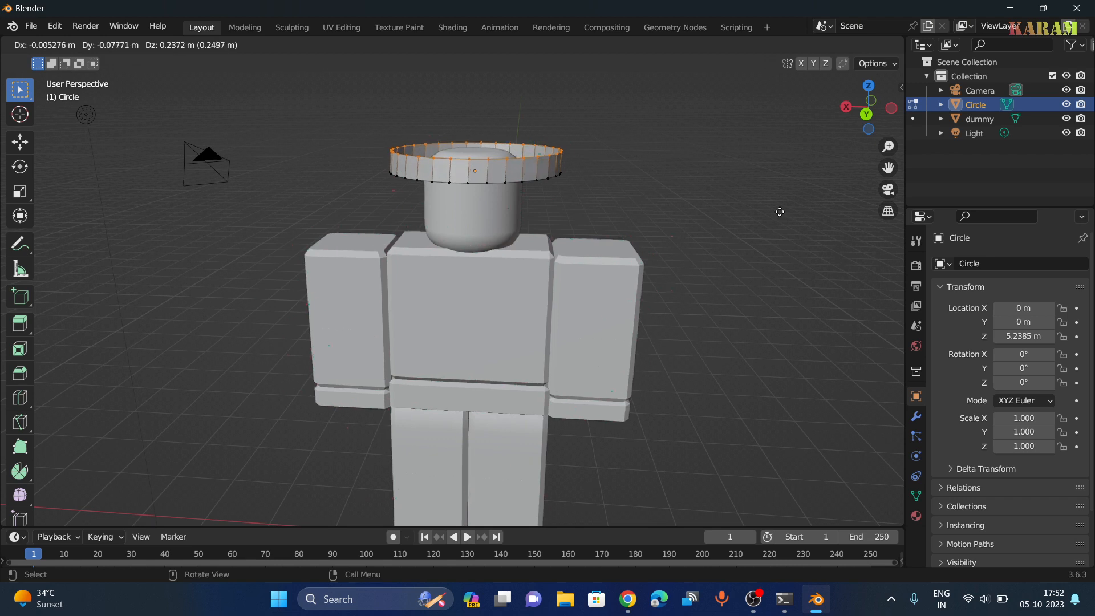
click(782, 214)
key(s)
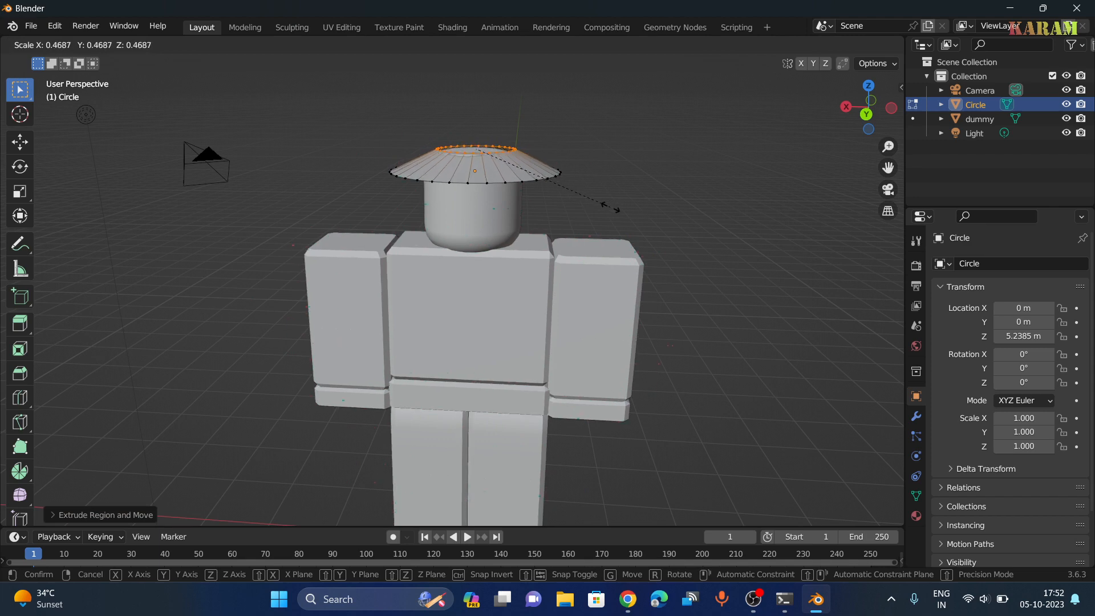
click(627, 219)
mouse_move(660, 208)
middle_down()
mouse_move(670, 171)
mouse_move(665, 221)
mouse_move(666, 209)
middle_up()
key(ctrl+z)
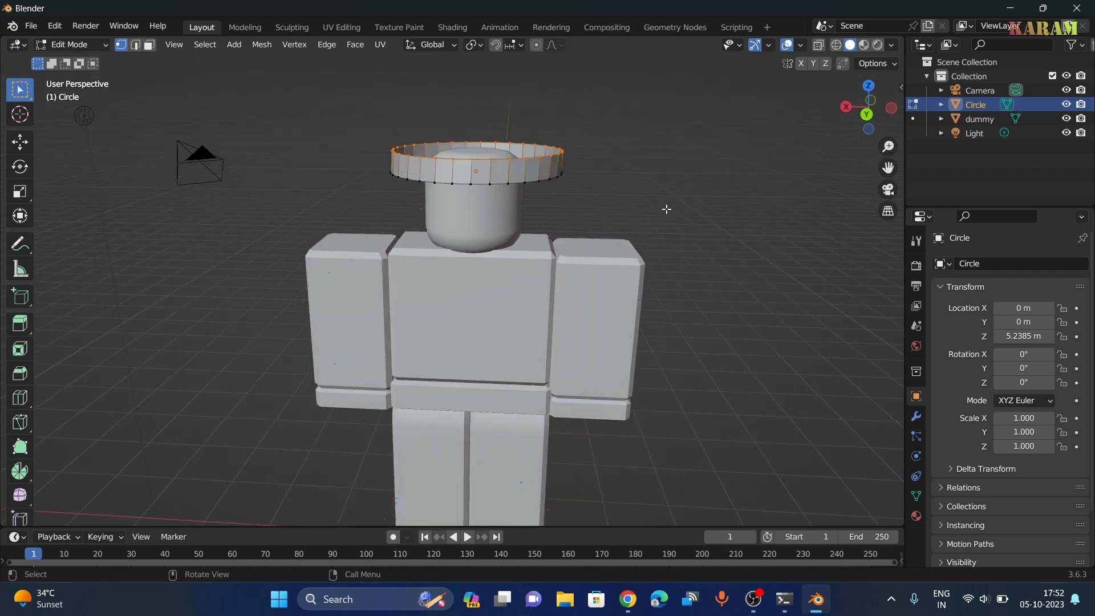
Step: Scale the brim's upper ring inward to about 0.64 so the brim slopes toward the head
key(s)
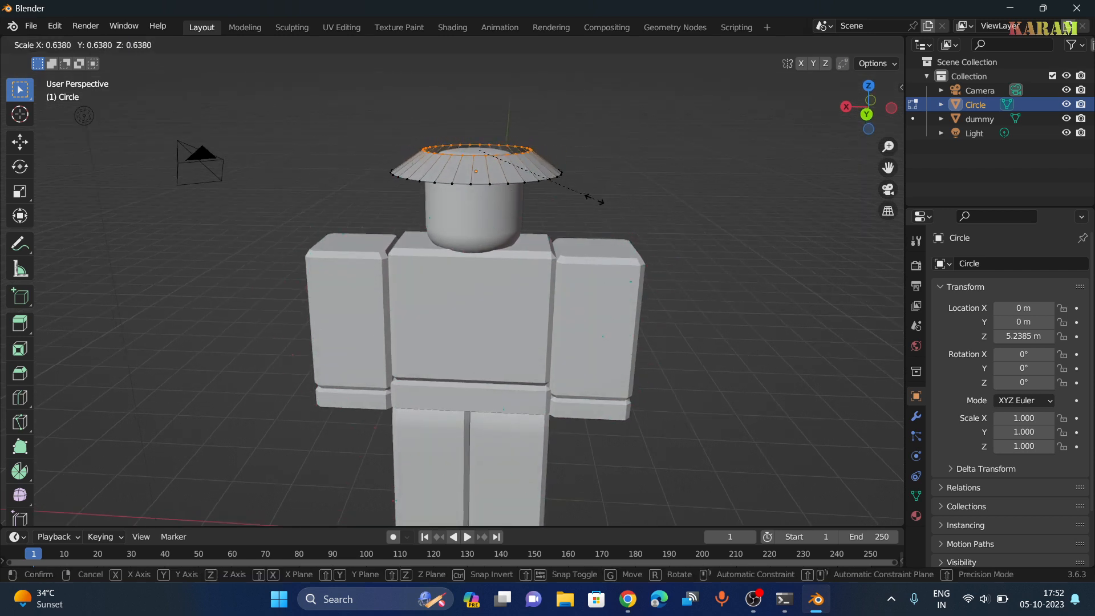
click(601, 199)
mouse_move(633, 193)
middle_down()
mouse_move(633, 164)
mouse_move(633, 191)
middle_up()
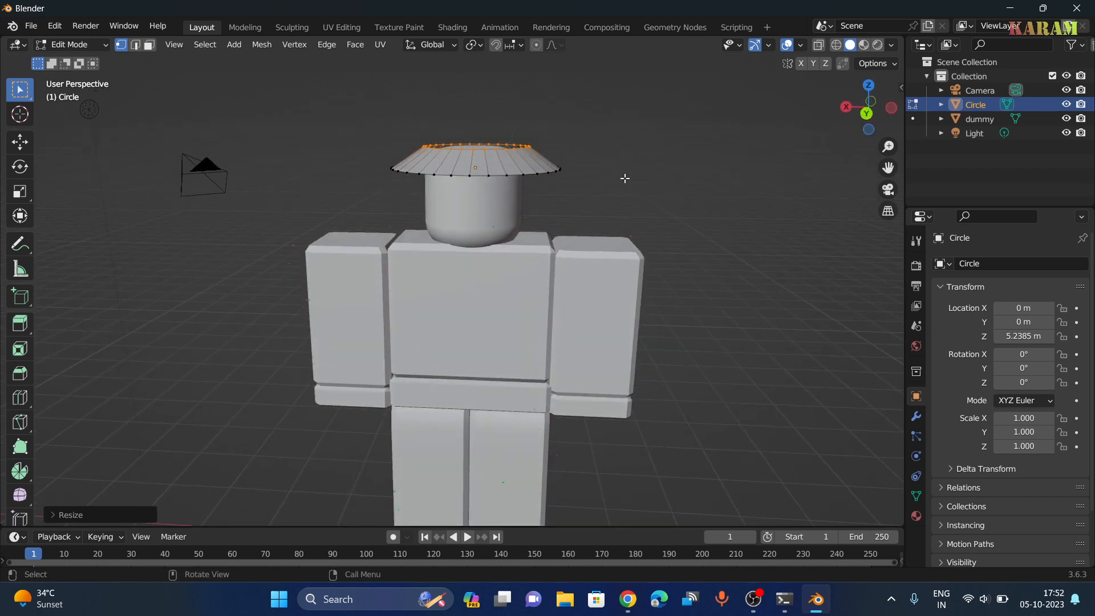
Step: Extrude the upper ring upward to form the hat's crown wall, and add a short second extrusion above it
middle_drag(546, 142, 653, 166)
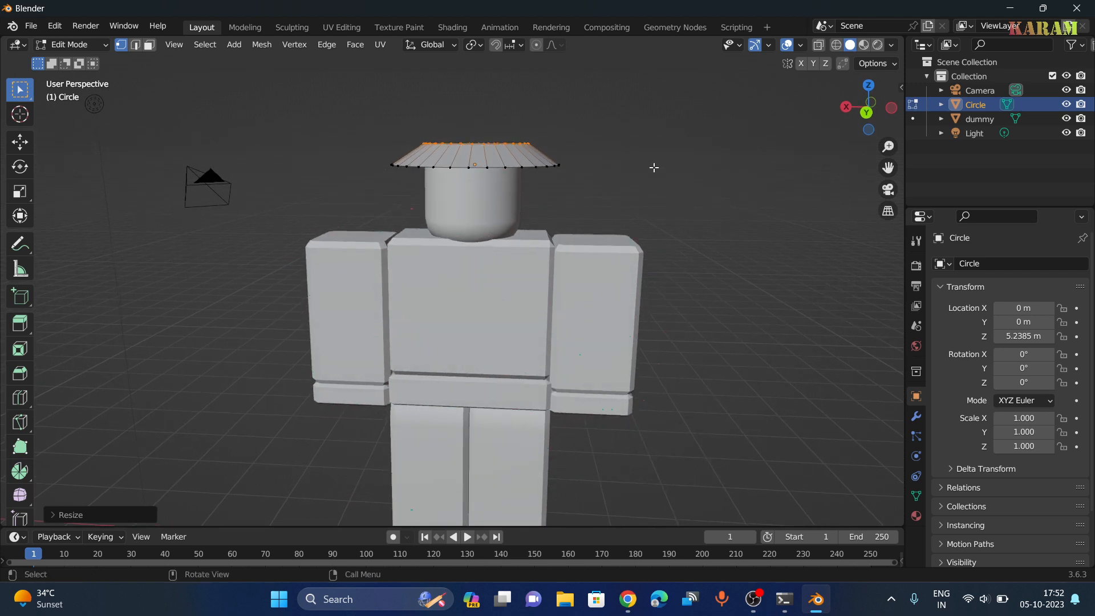
key(e)
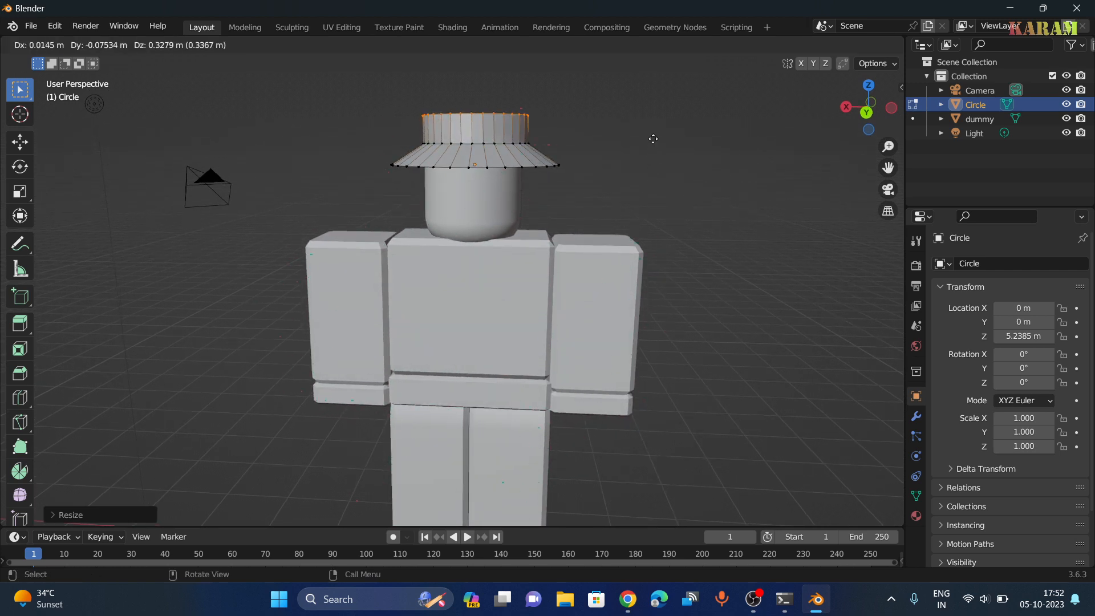
click(660, 135)
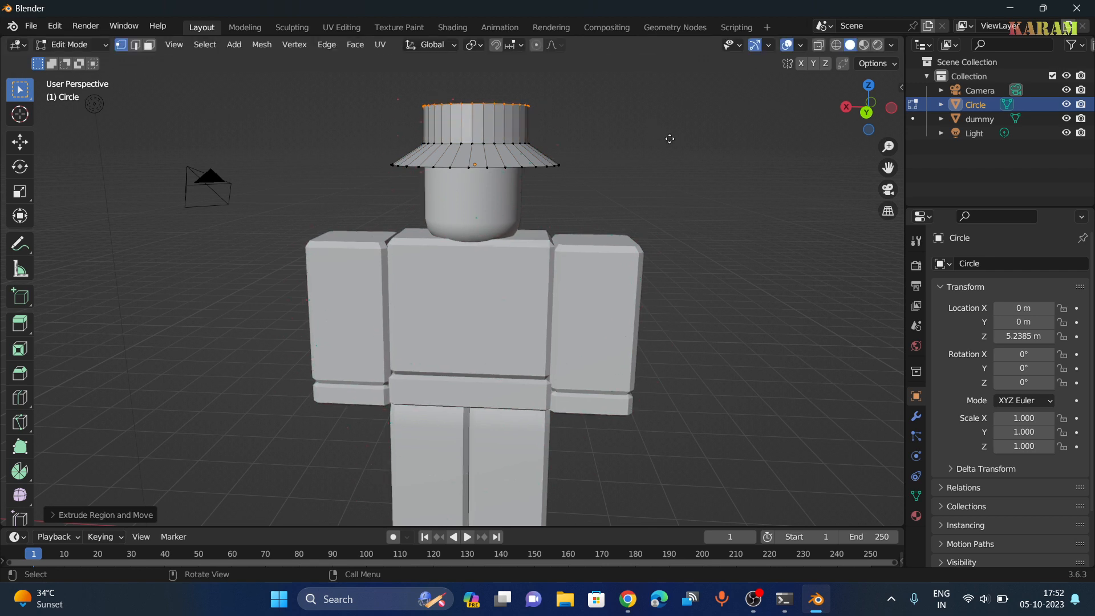
key(e)
click(670, 135)
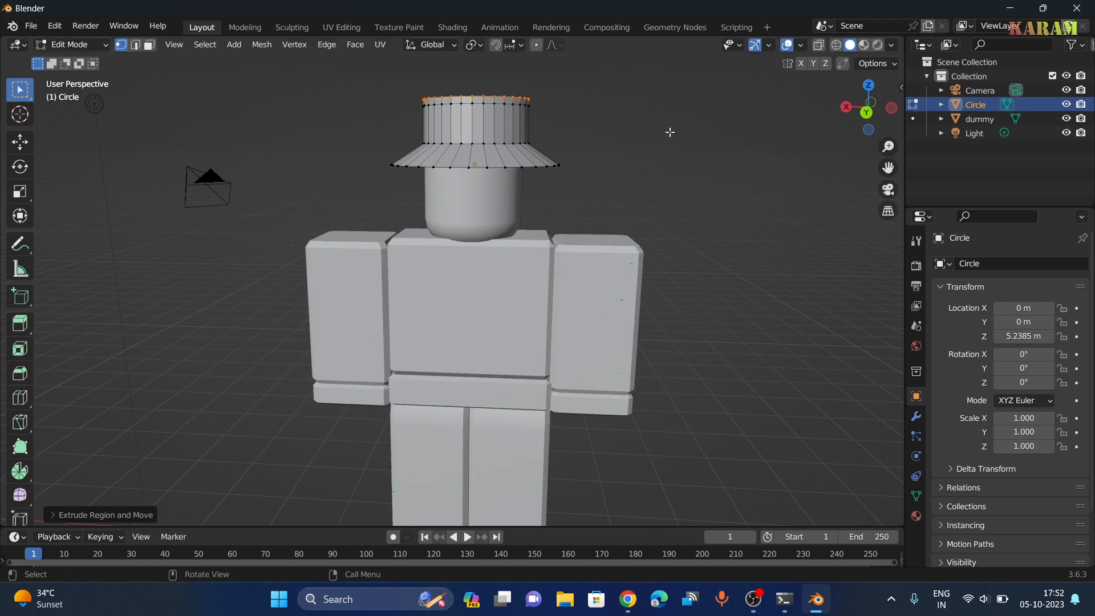
Step: Close the top of the crown by extruding its rim and scaling the new ring to almost zero at the centre
middle_drag(670, 135, 668, 171)
key(e)
key(s)
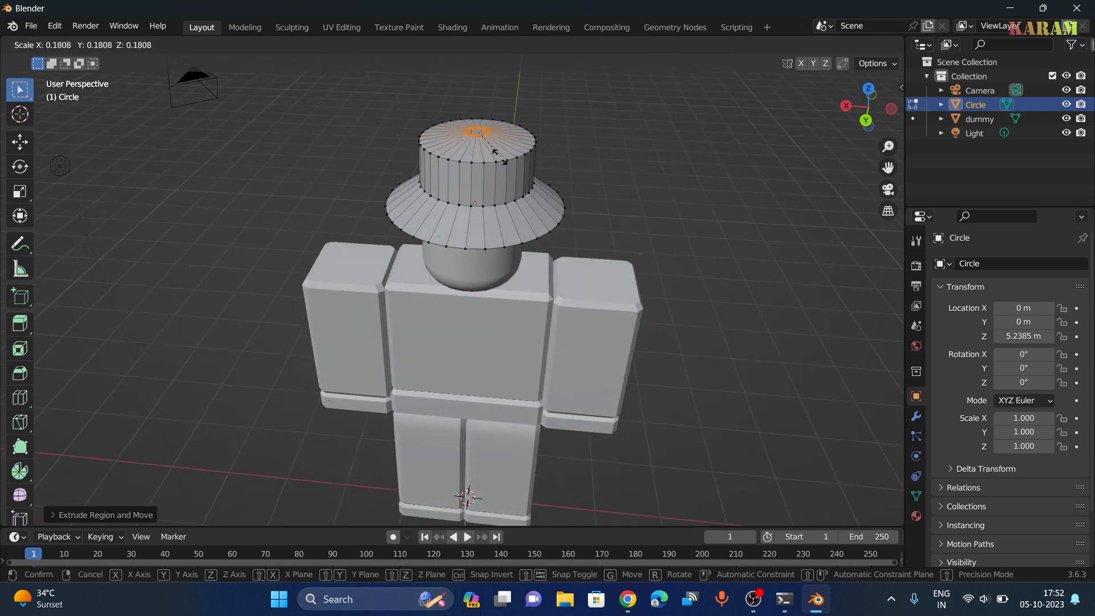
click(474, 141)
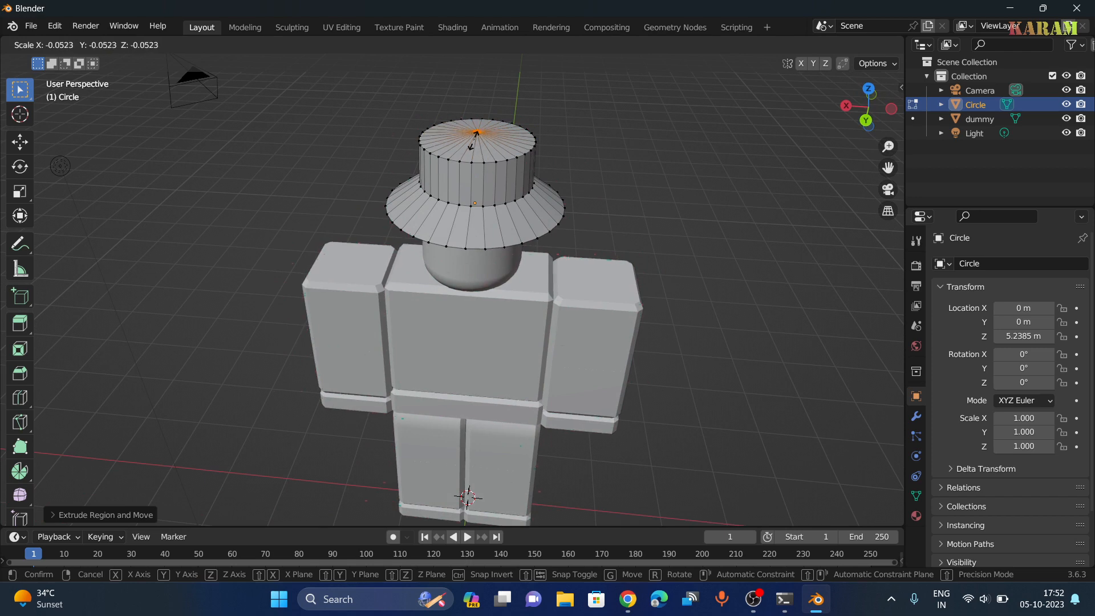
mouse_move(686, 147)
middle_down()
mouse_move(694, 98)
mouse_move(669, 122)
mouse_move(666, 146)
mouse_move(701, 163)
mouse_move(705, 133)
mouse_move(699, 163)
middle_up()
click(596, 187)
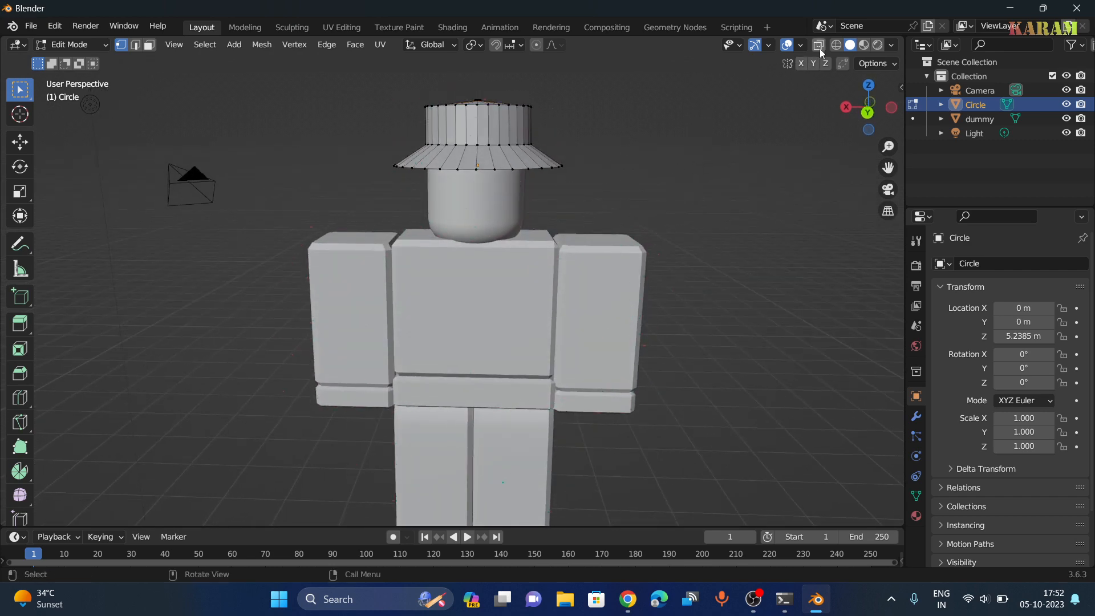
Step: In wireframe shading, select the brim's outer vertices and raise them about 0.11 m along Z to flatten the brim
click(837, 46)
middle_drag(712, 170, 709, 157)
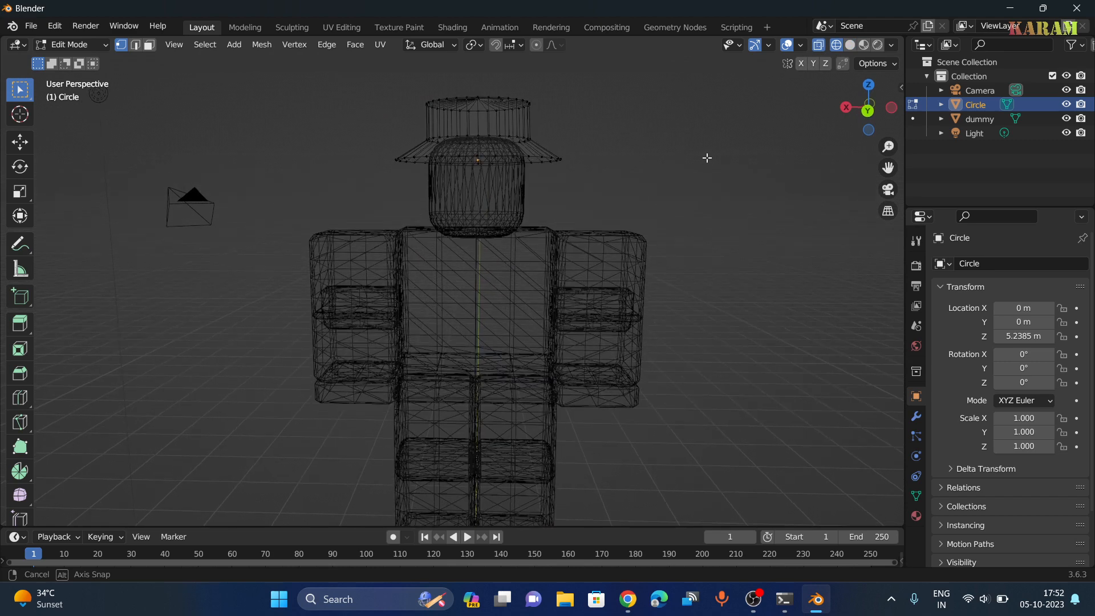
drag(374, 153, 601, 181)
mouse_move(703, 178)
middle_down()
mouse_move(697, 191)
mouse_move(695, 175)
middle_up()
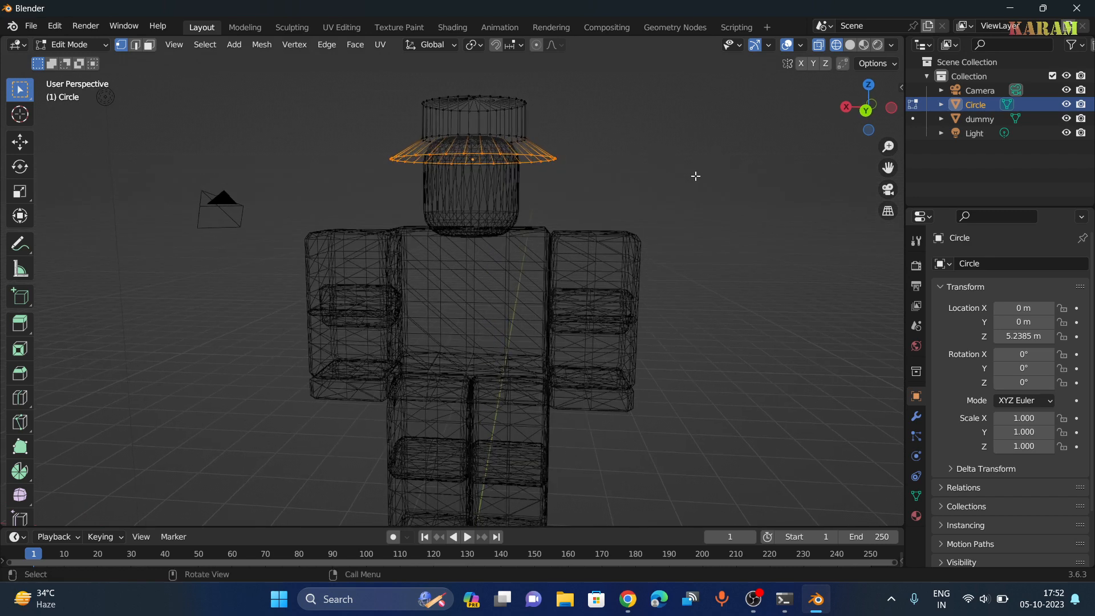
key(g)
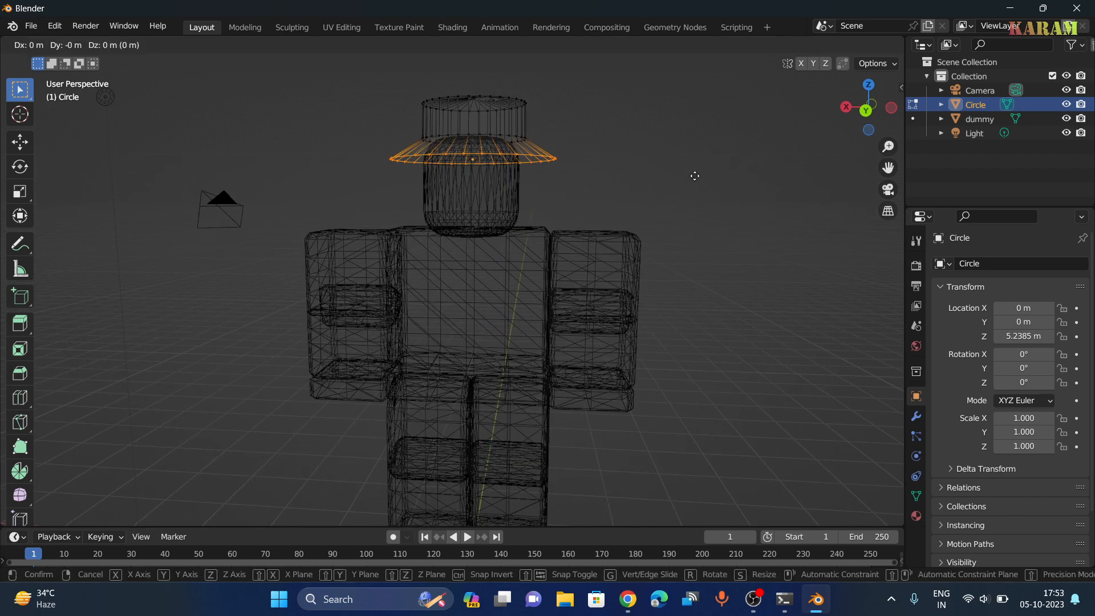
key(z)
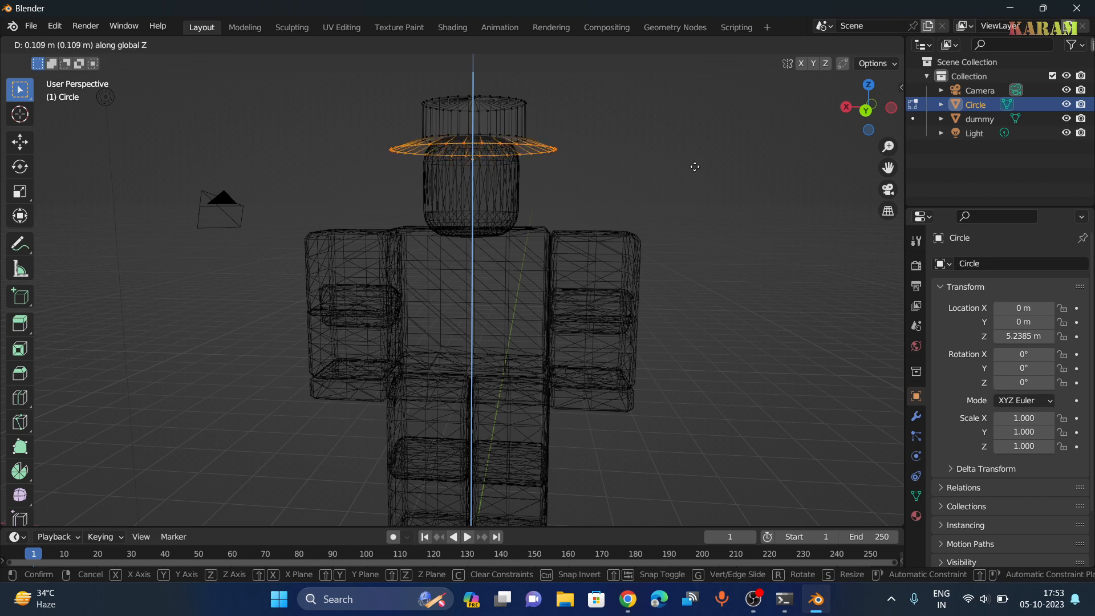
click(694, 166)
middle_drag(694, 166, 737, 199)
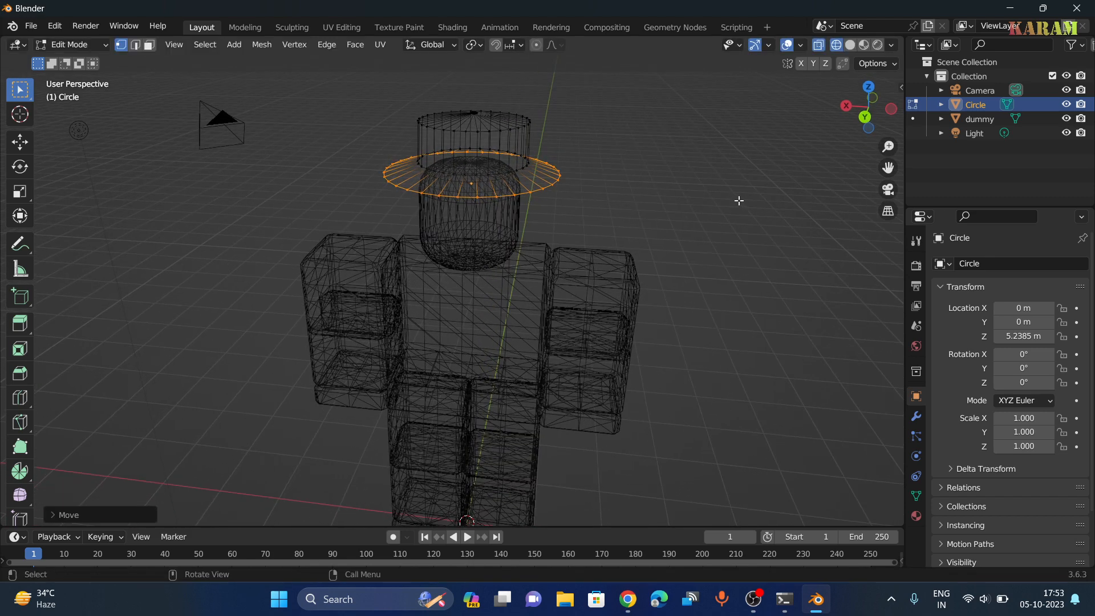
click(406, 113)
Step: Return to Object Mode with solid shading and deselect the hat
click(95, 45)
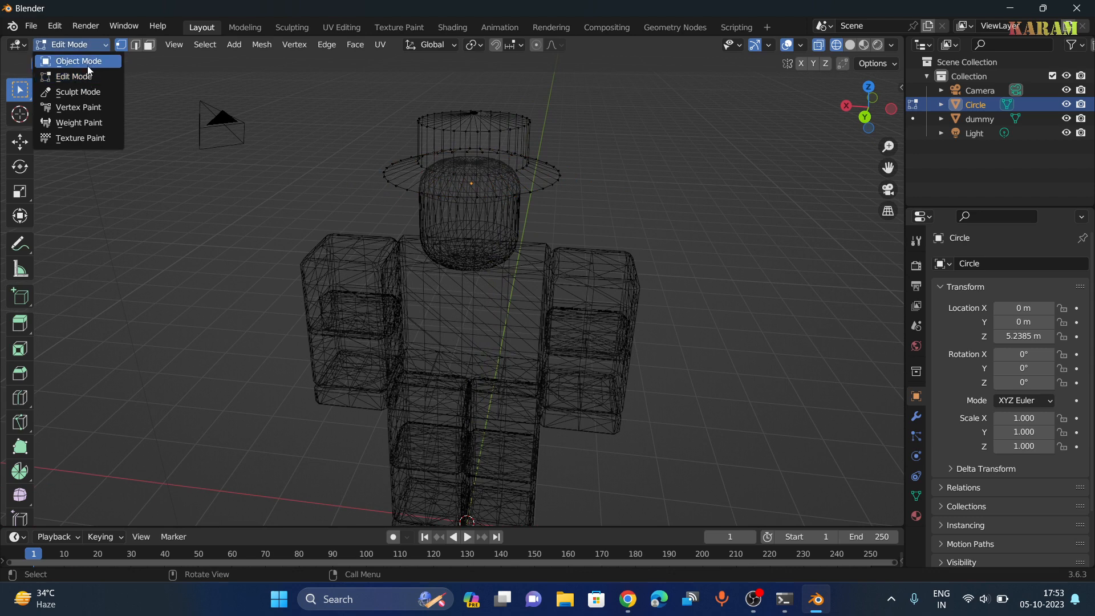
click(87, 60)
mouse_move(747, 251)
middle_down()
mouse_move(761, 225)
mouse_move(751, 235)
middle_up()
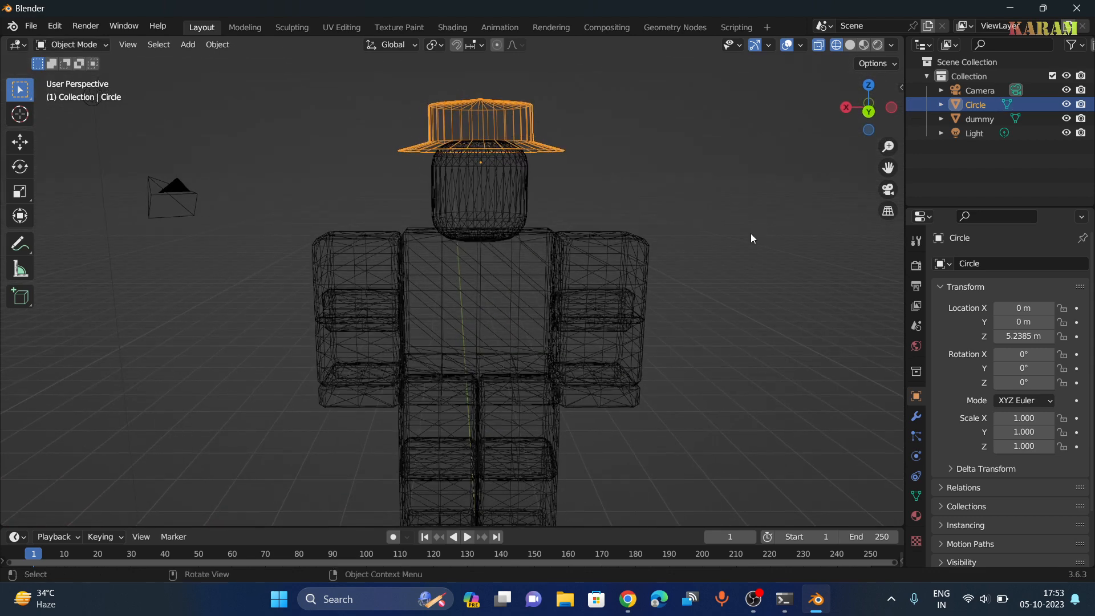
click(72, 45)
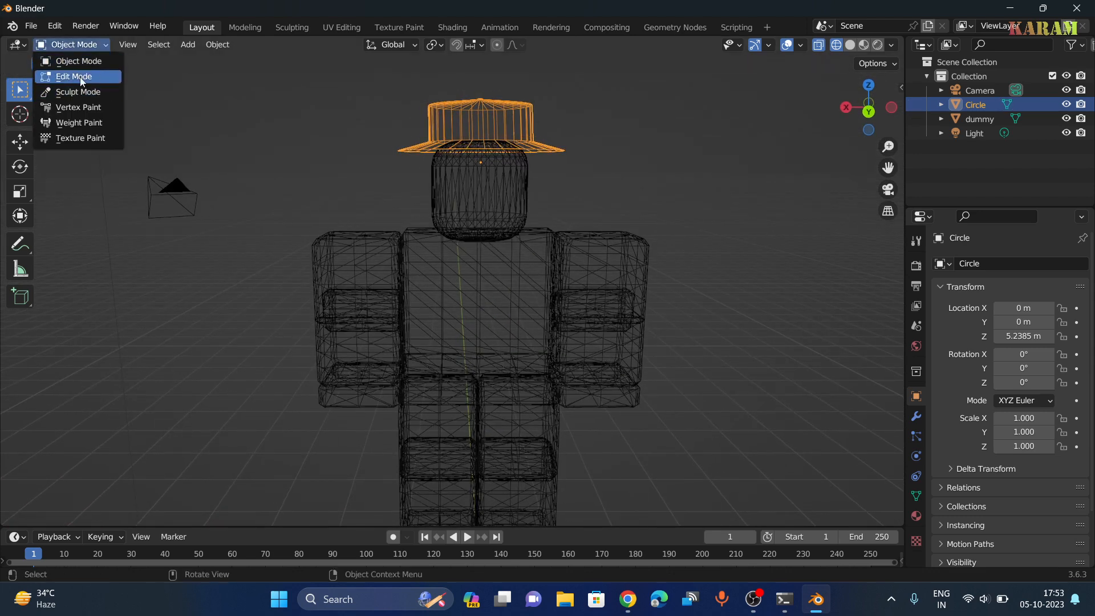
click(82, 61)
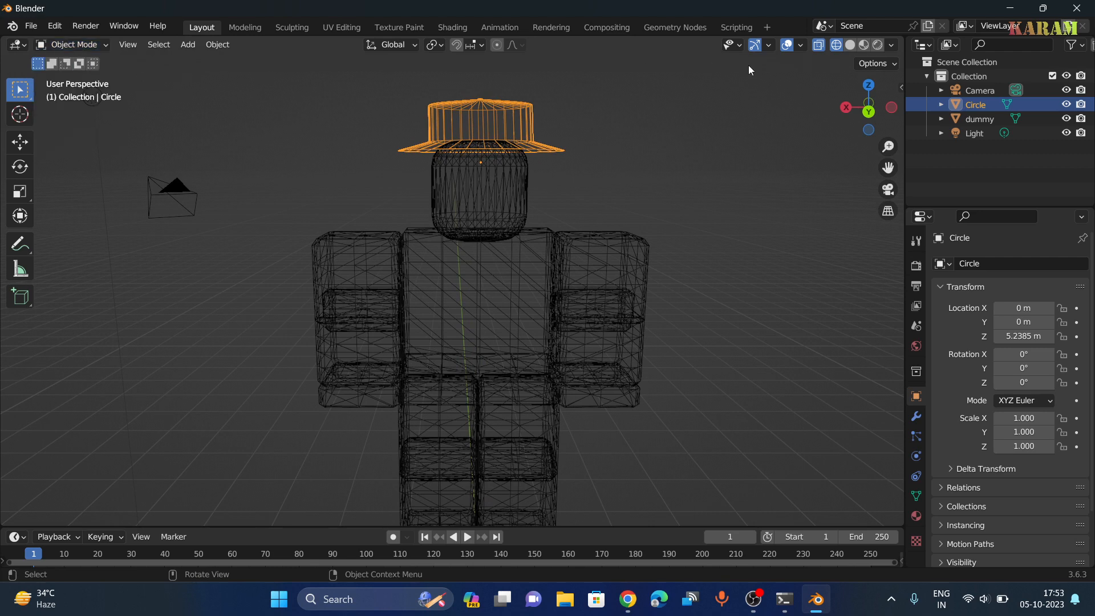
click(850, 46)
mouse_move(744, 156)
middle_down()
mouse_move(733, 164)
mouse_move(741, 187)
mouse_move(751, 153)
mouse_move(741, 166)
middle_up()
scroll(741, 166, up, 1)
drag(887, 168, 888, 259)
click(313, 129)
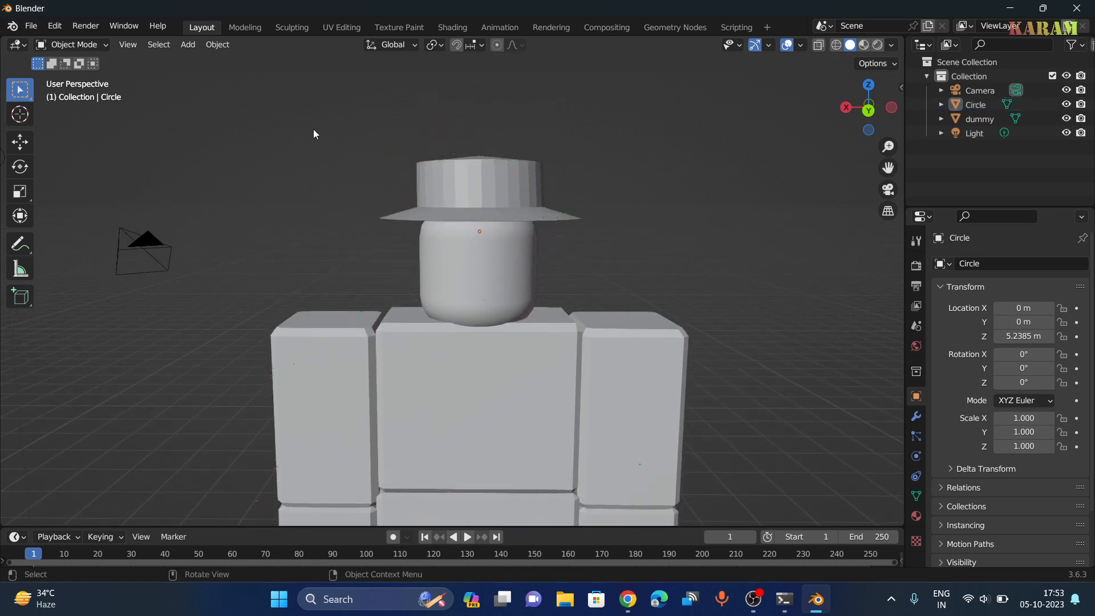
Step: Lower the hat along Z onto the dummy's head, to a Z location of about 5.13 m
click(474, 184)
key(g)
key(z)
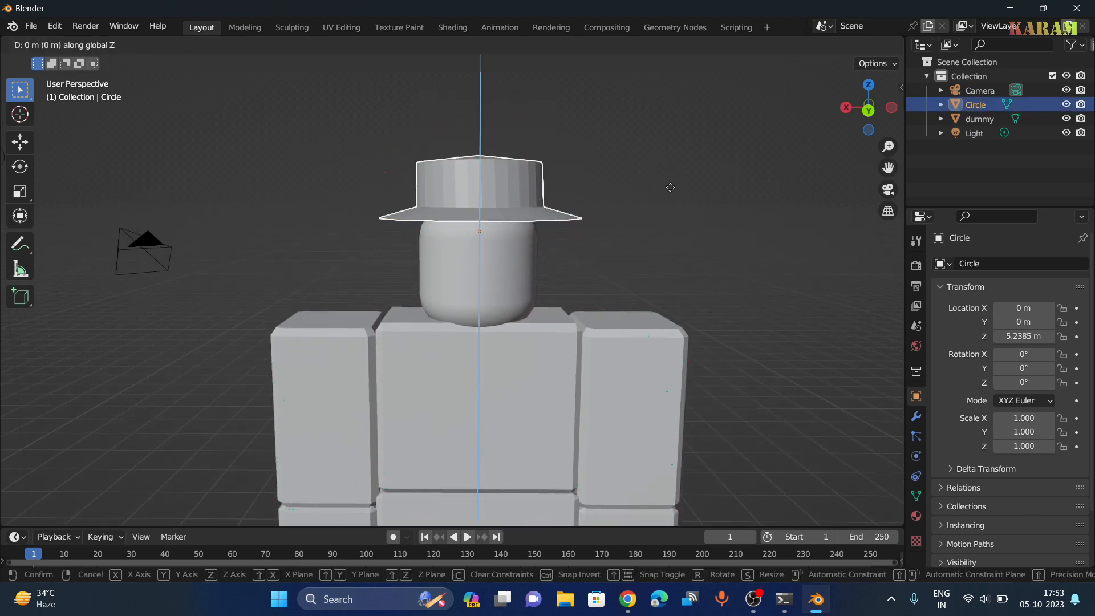
click(674, 194)
middle_drag(676, 197, 643, 191)
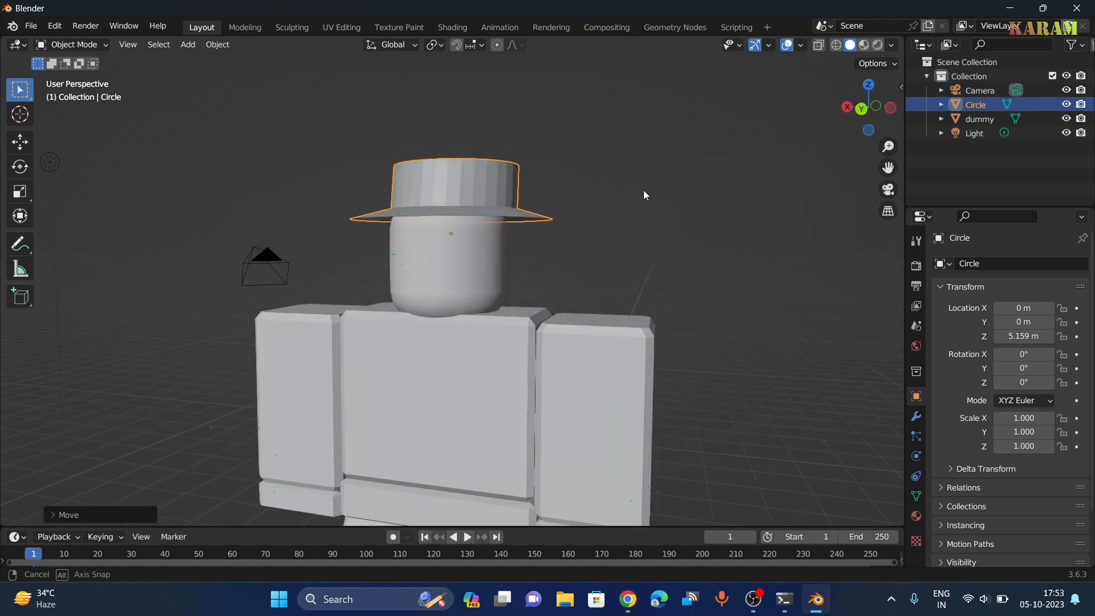
key(g)
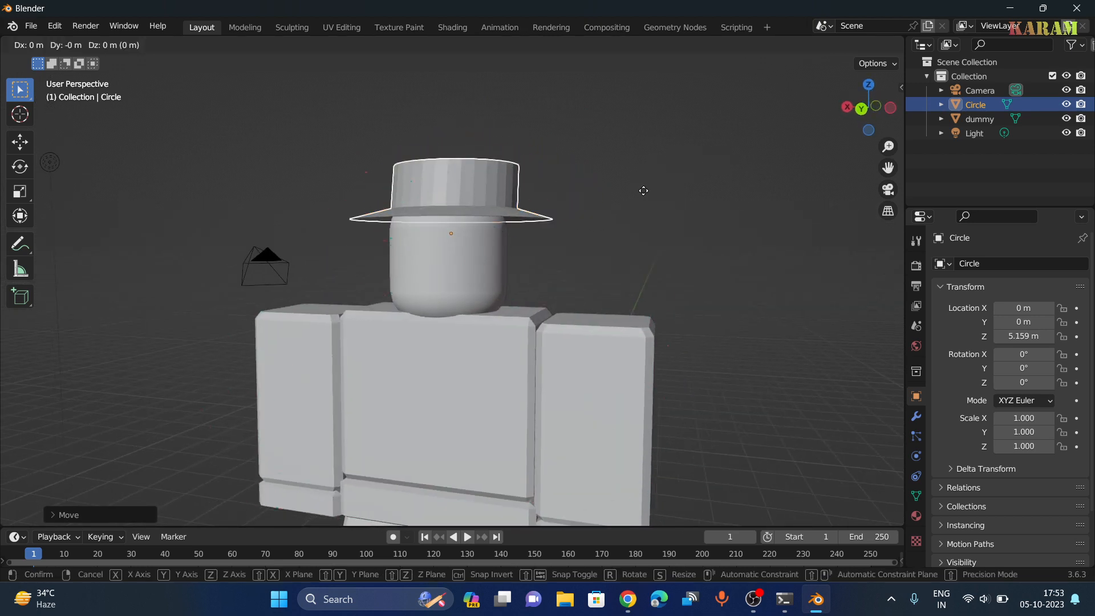
key(z)
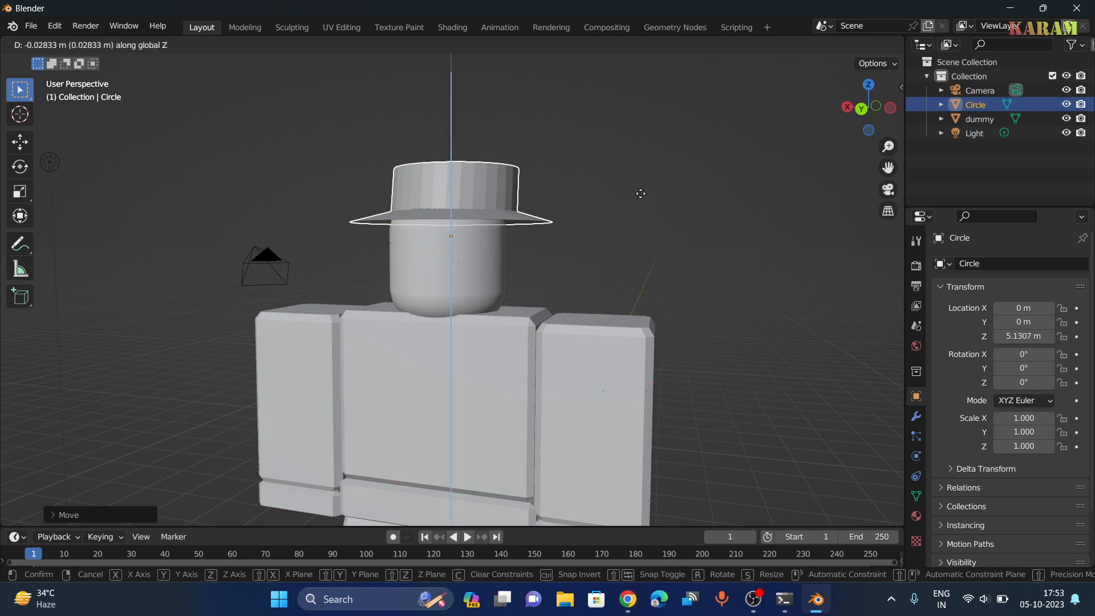
click(641, 193)
middle_drag(677, 194, 520, 201)
click(293, 139)
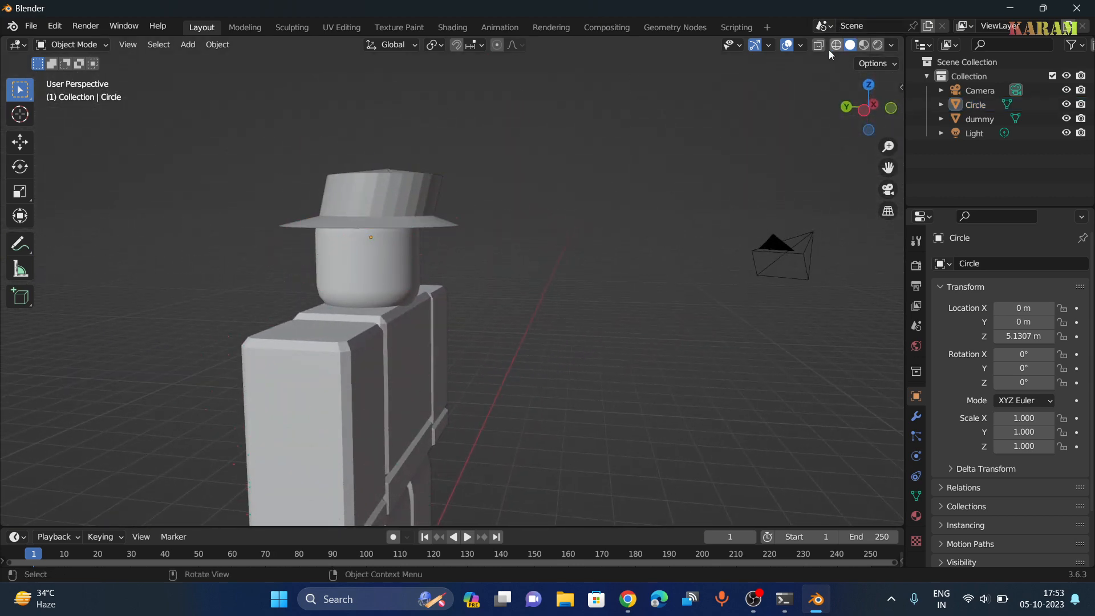
Step: Select the hat, enter Edit Mode and select the edge loop around the top of its crown
drag(294, 137, 456, 200)
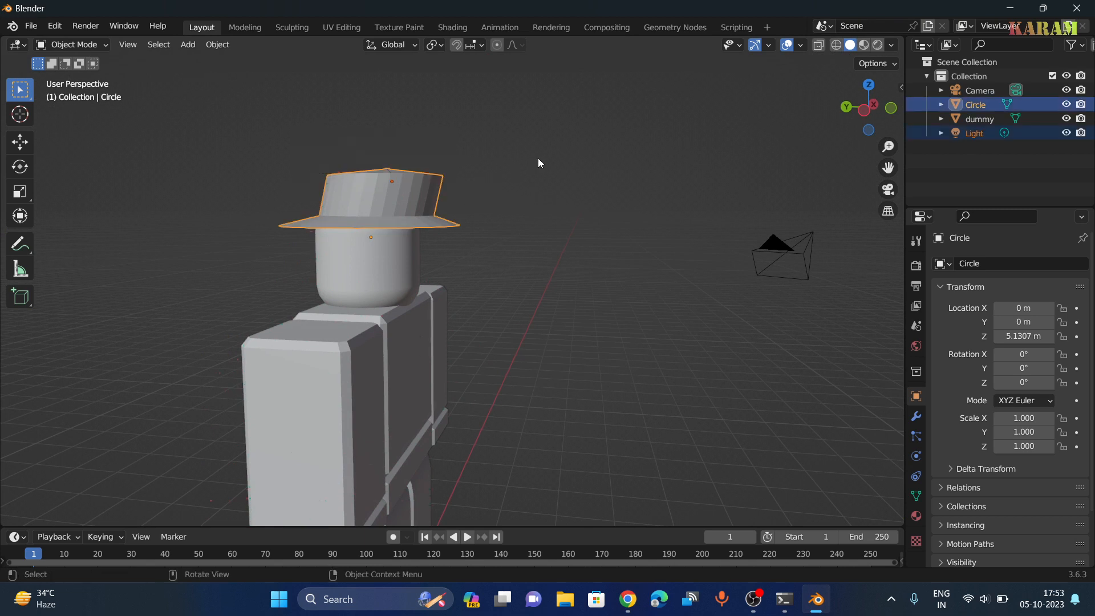
click(67, 49)
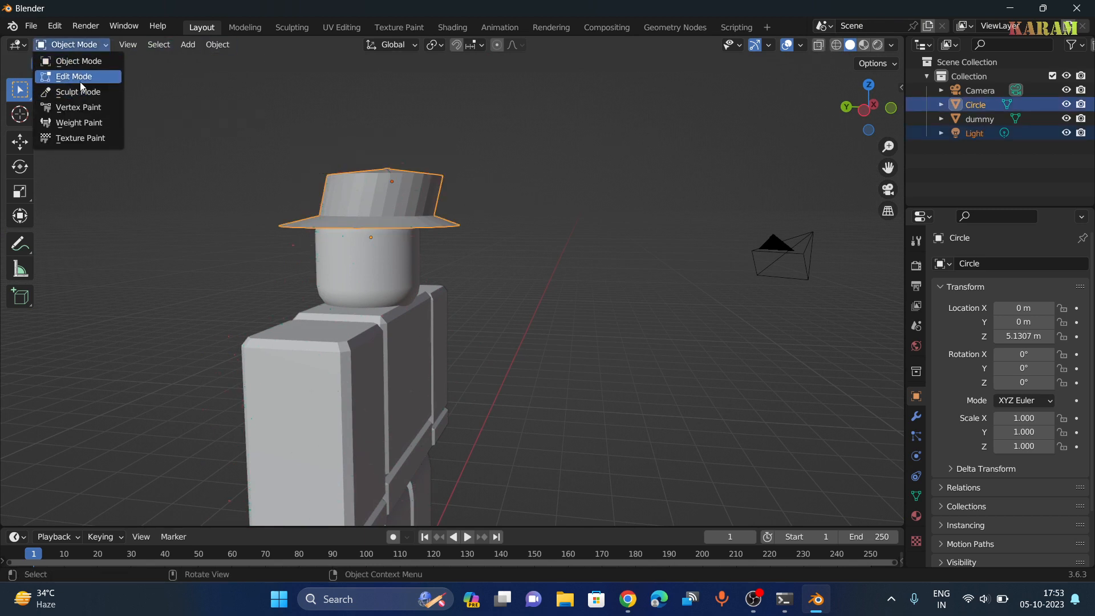
click(79, 78)
drag(302, 147, 460, 207)
middle_drag(508, 188, 570, 191)
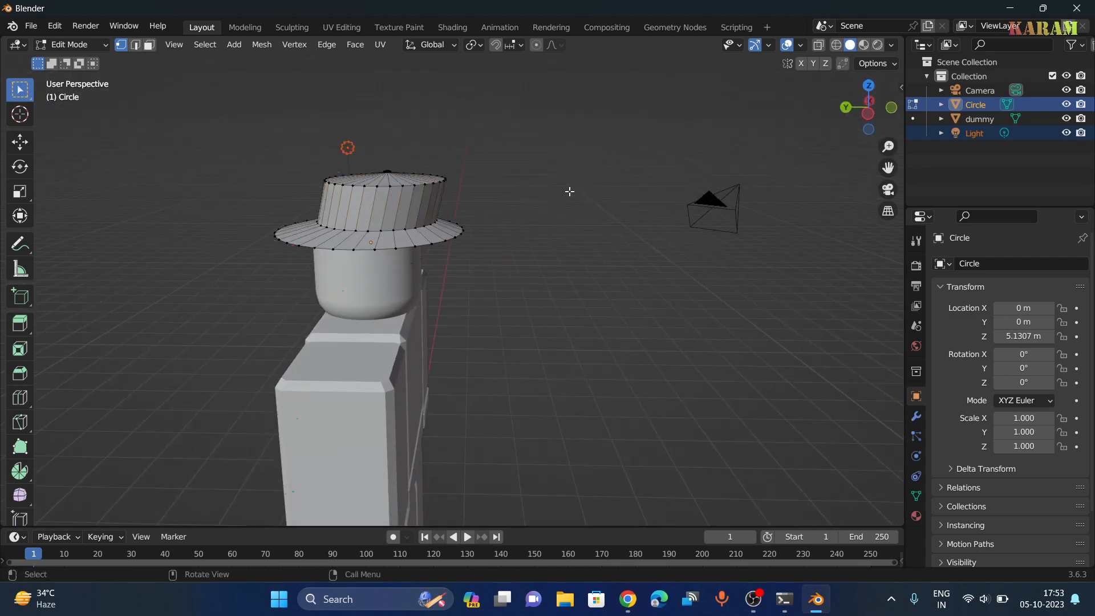
alt+click(377, 185)
mouse_move(611, 164)
middle_down()
mouse_move(555, 162)
mouse_move(598, 157)
middle_up()
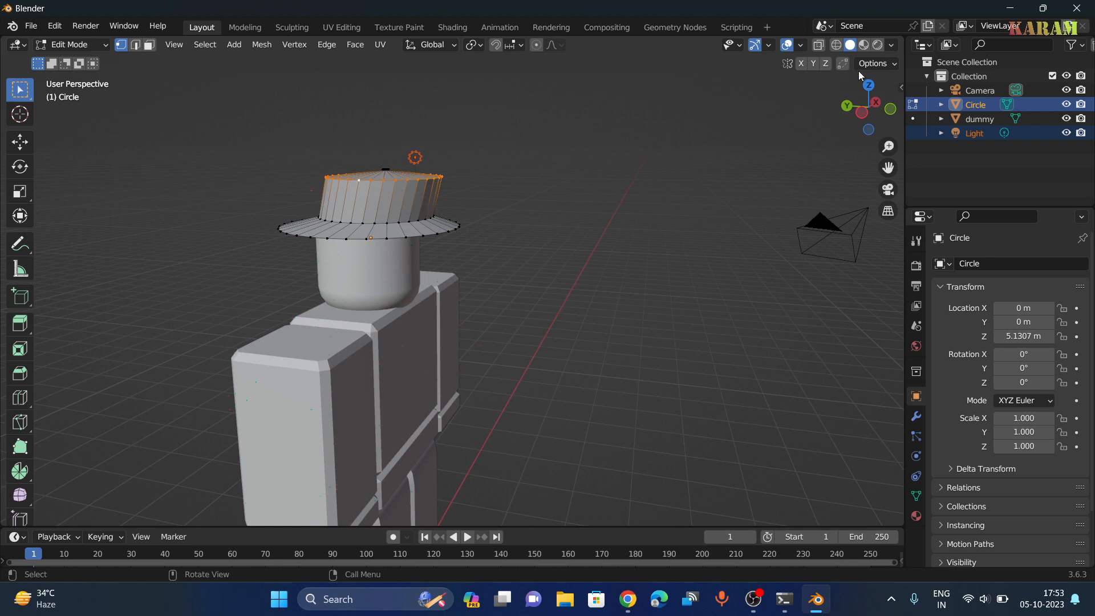
Step: Show the viewport sidebar and start the Shortcut VUr key display with its dock set to Center
click(173, 45)
click(197, 76)
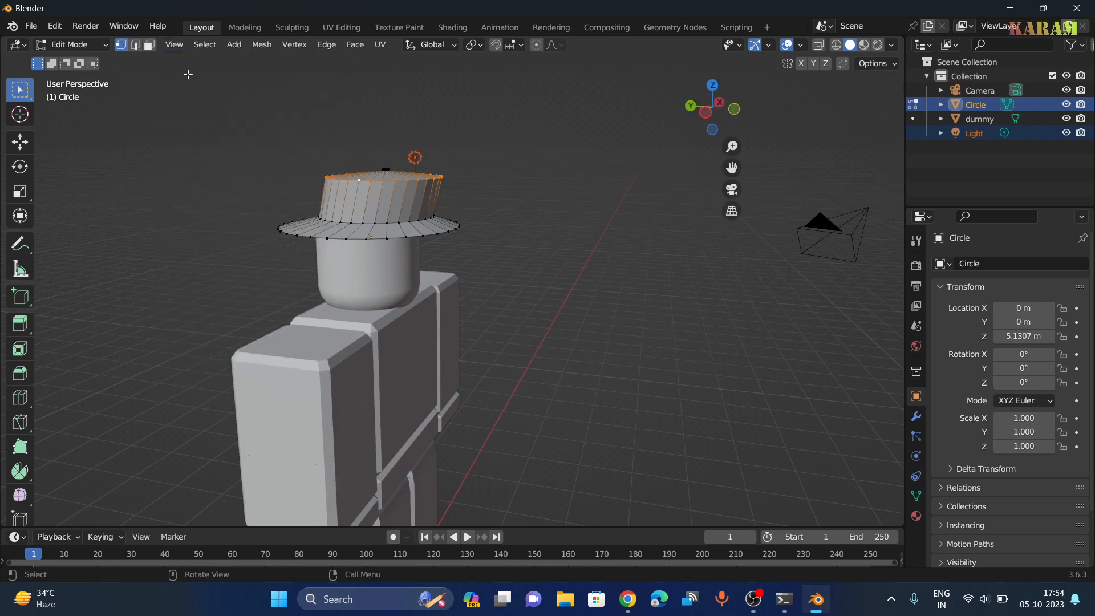
click(898, 203)
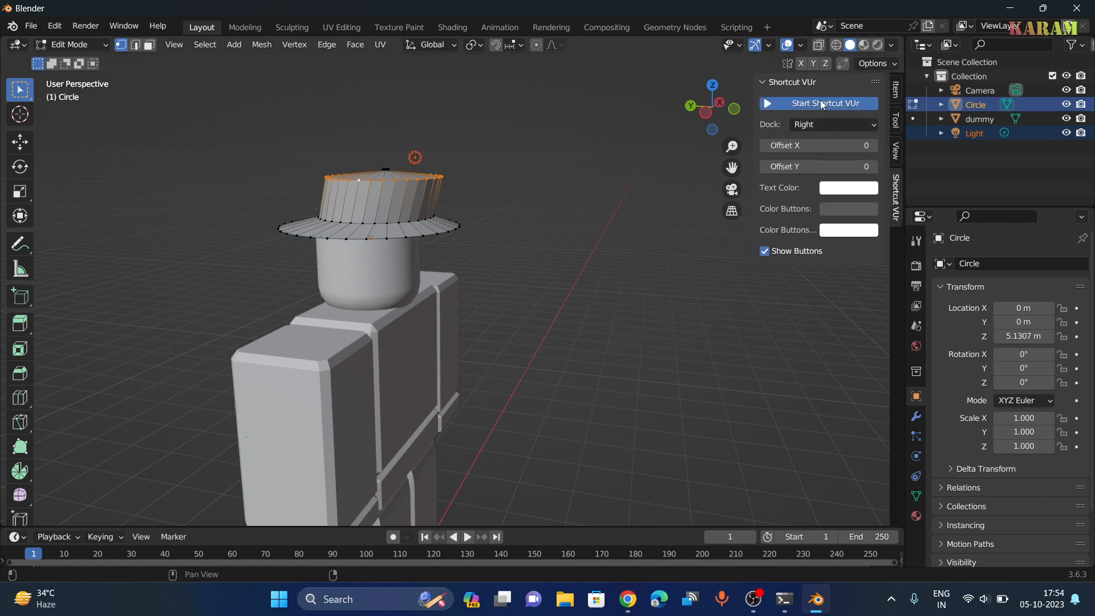
click(744, 85)
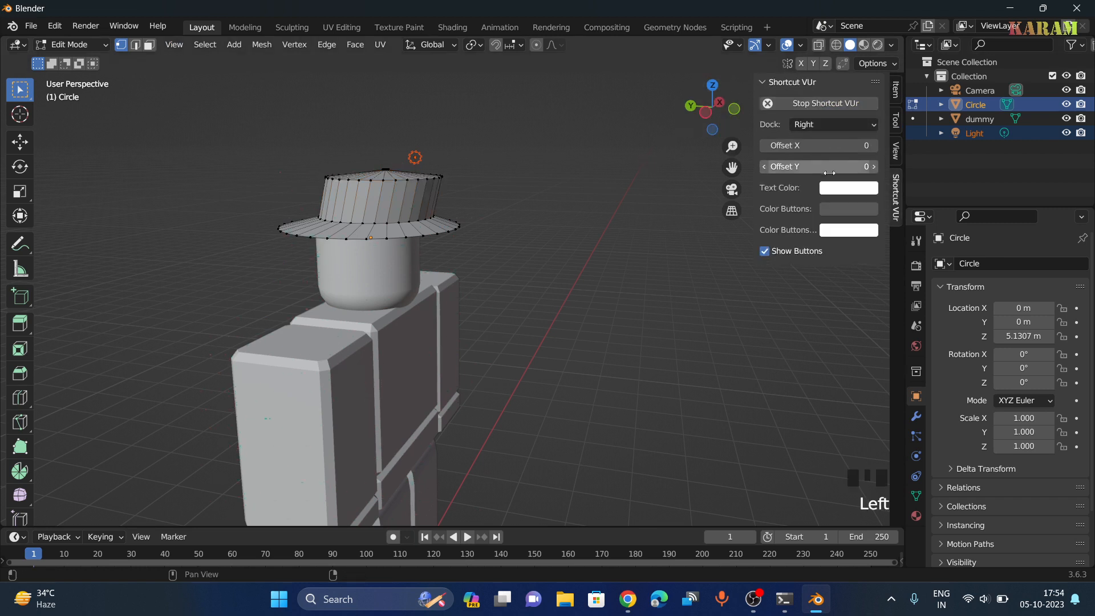
click(834, 126)
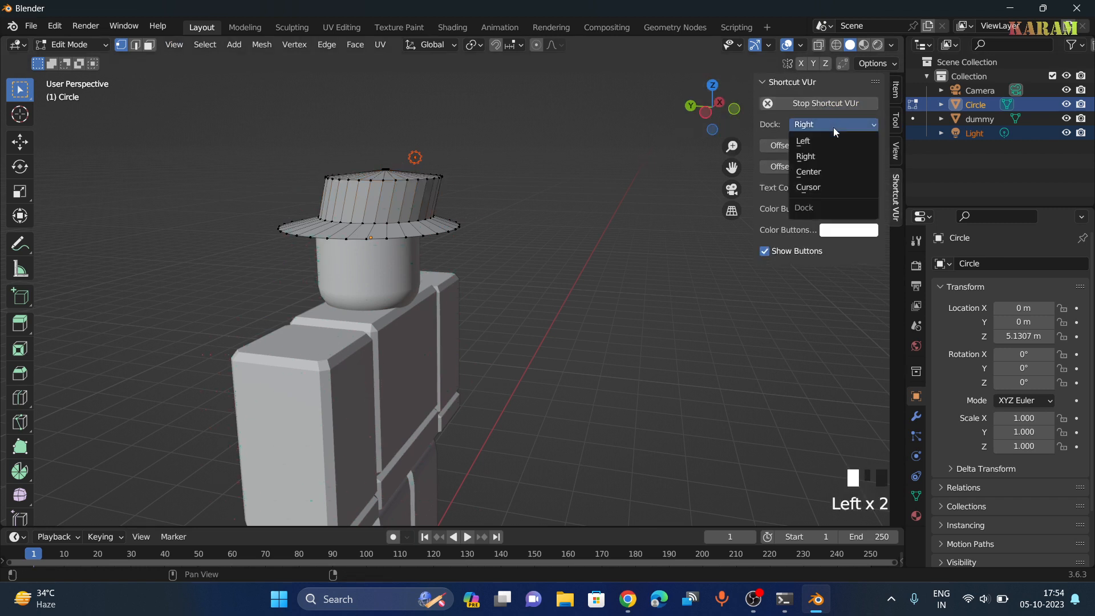
click(820, 170)
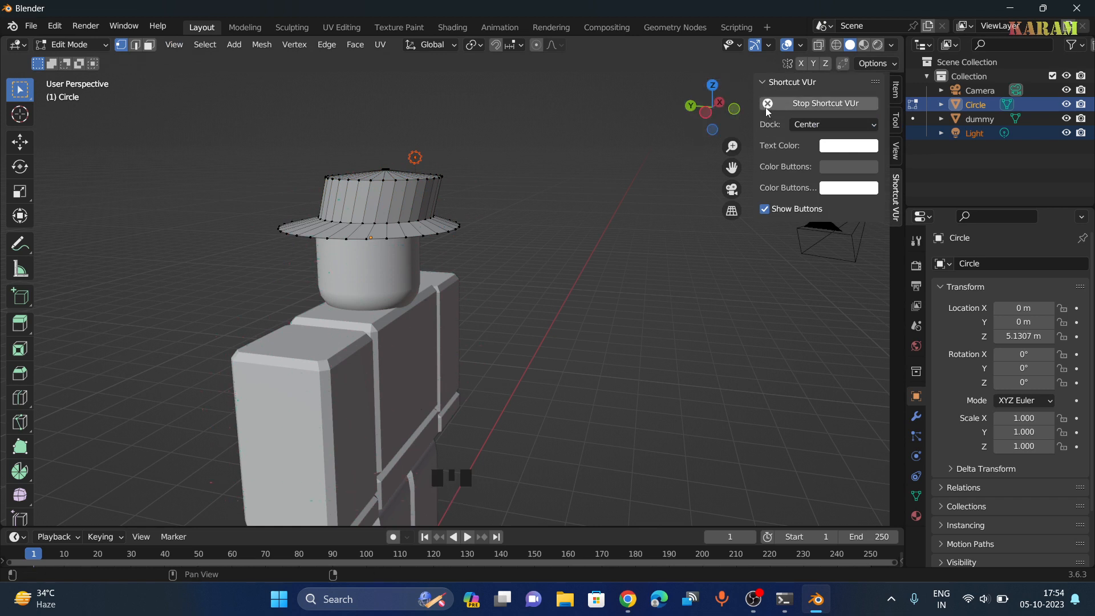
click(771, 86)
Step: Clear the selection and reselect only the crown's upper rim as a complete edge loop
middle_drag(543, 178, 533, 168)
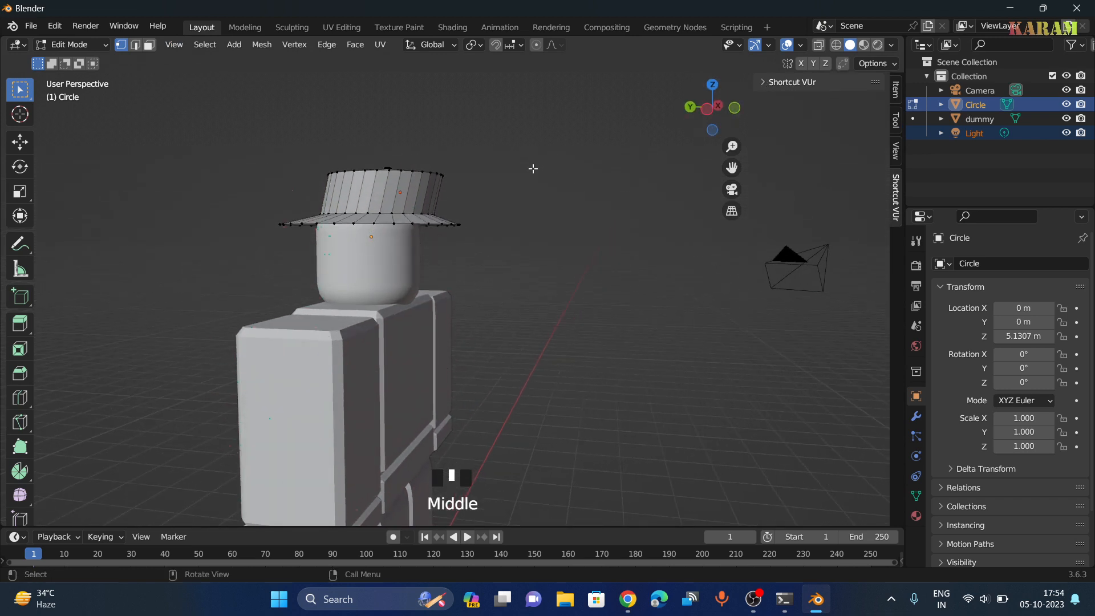
alt+click(421, 182)
click(691, 140)
middle_drag(526, 121, 505, 159)
alt+click(390, 189)
click(454, 161)
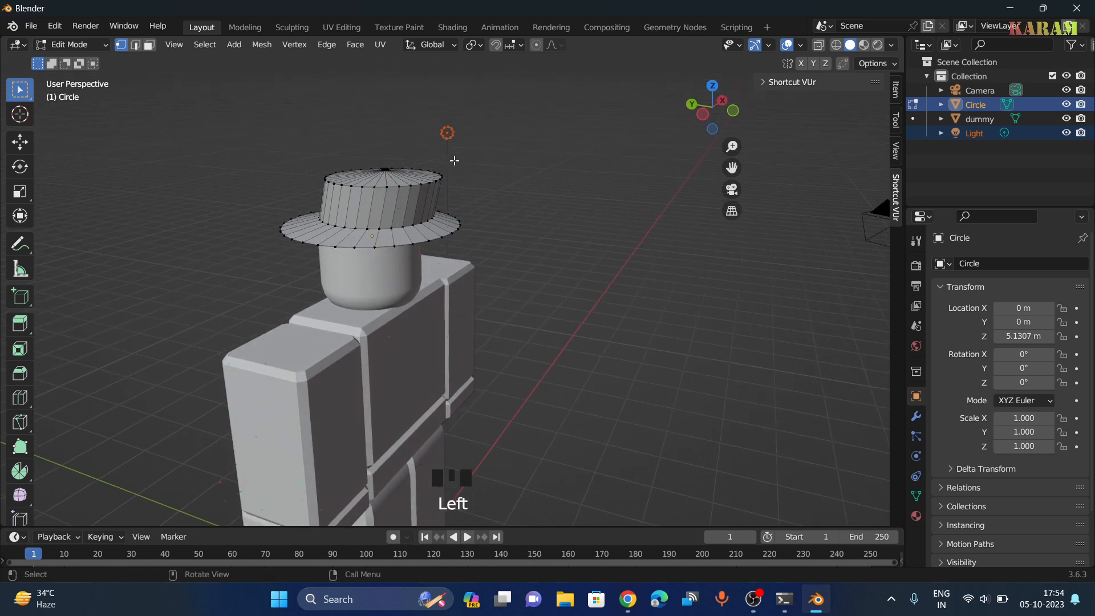
alt+click(393, 185)
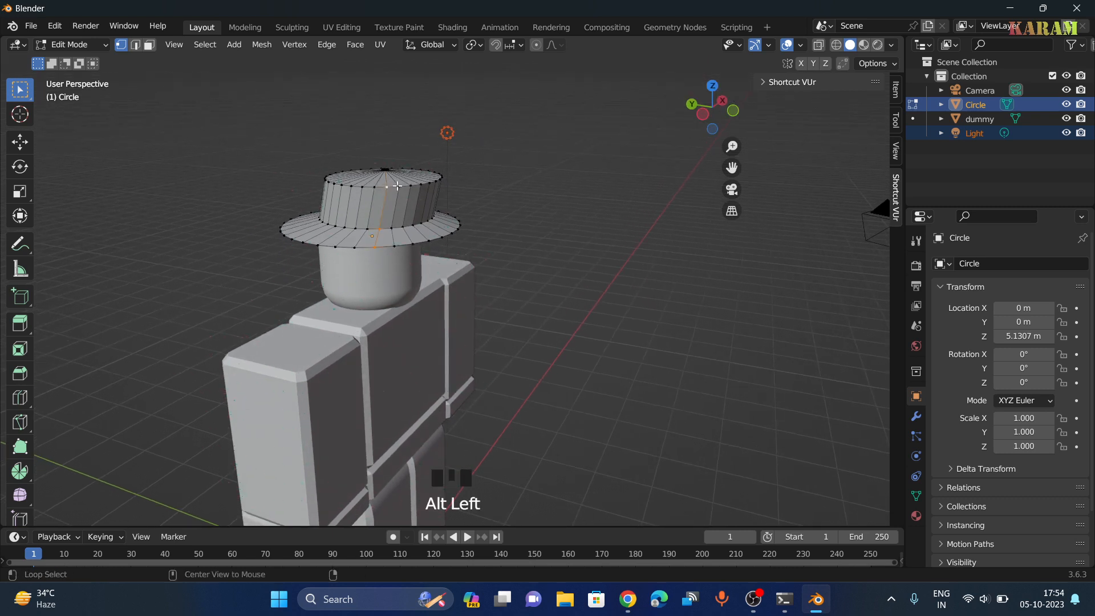
alt+click(399, 185)
mouse_move(472, 177)
middle_down()
mouse_move(457, 171)
mouse_move(470, 169)
middle_up()
click(469, 169)
middle_drag(334, 123, 415, 147)
alt+click(465, 192)
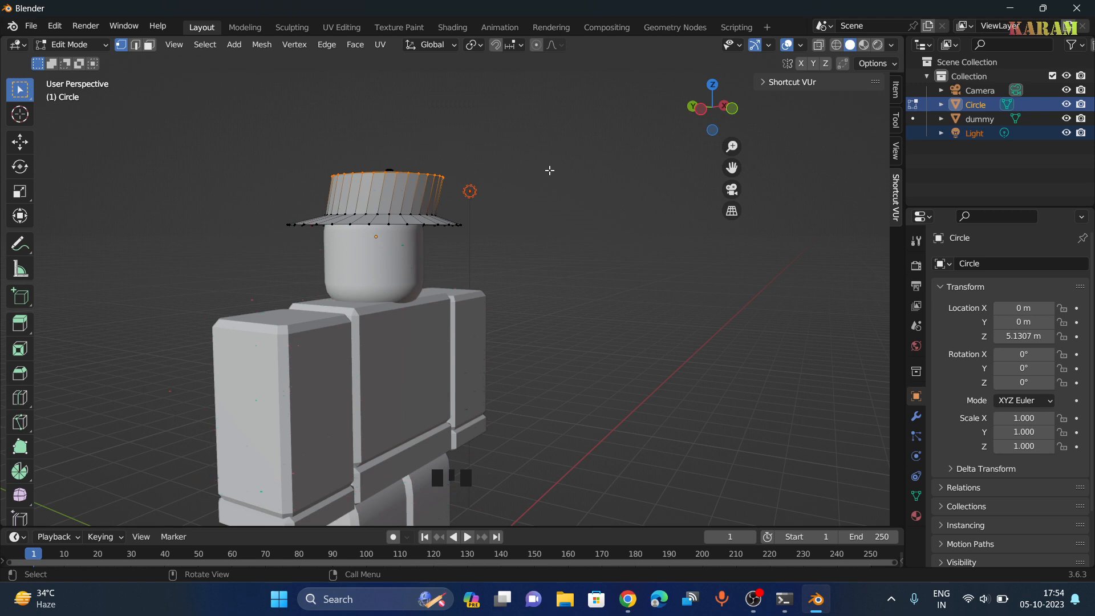
Step: Straighten the crown by shifting its upper rim about 0.096 m along Y and back by about 0.034 m
key(g)
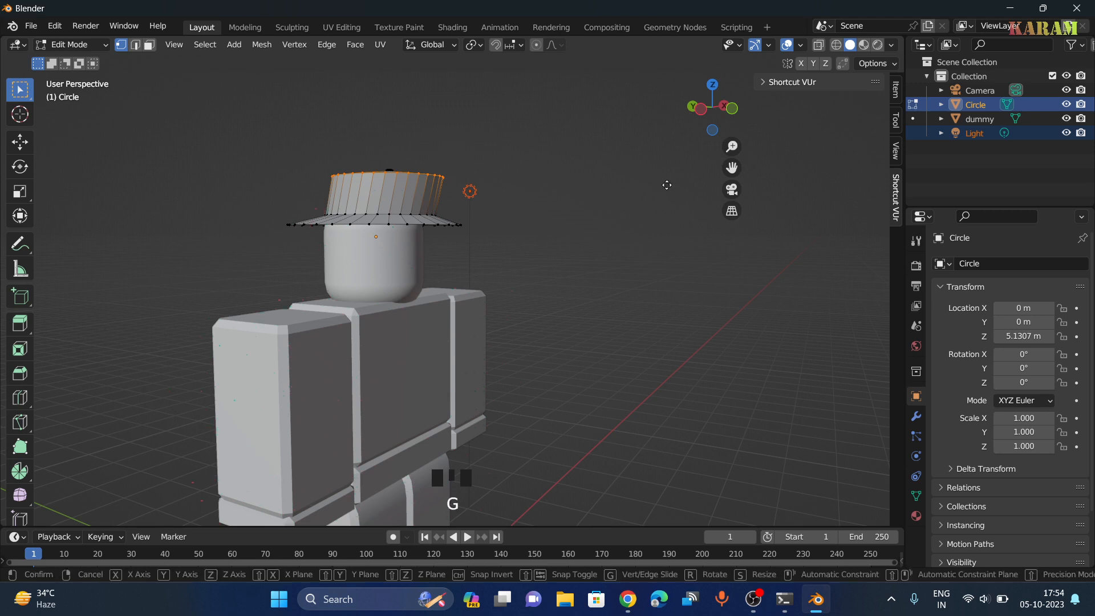
key(y)
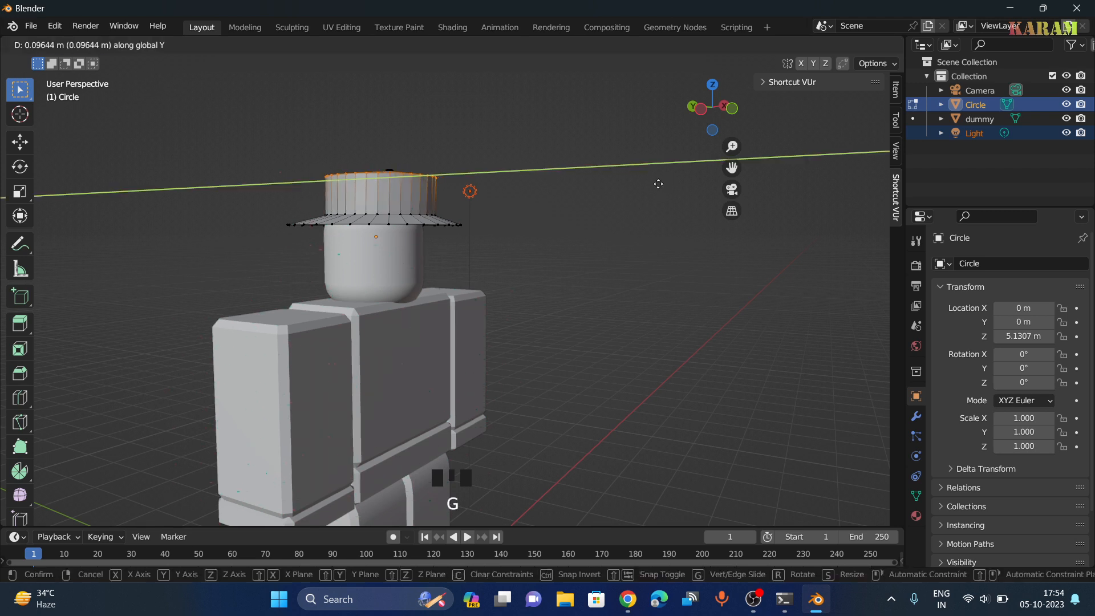
click(658, 184)
mouse_move(658, 184)
middle_down()
mouse_move(677, 220)
mouse_move(701, 215)
mouse_move(660, 199)
middle_up()
key(g)
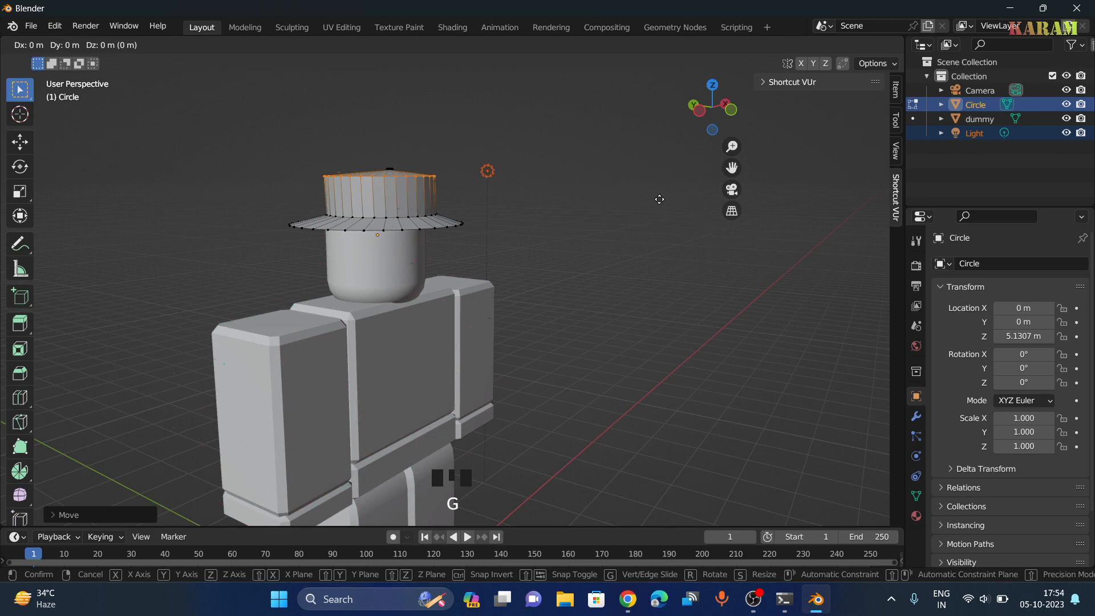
key(y)
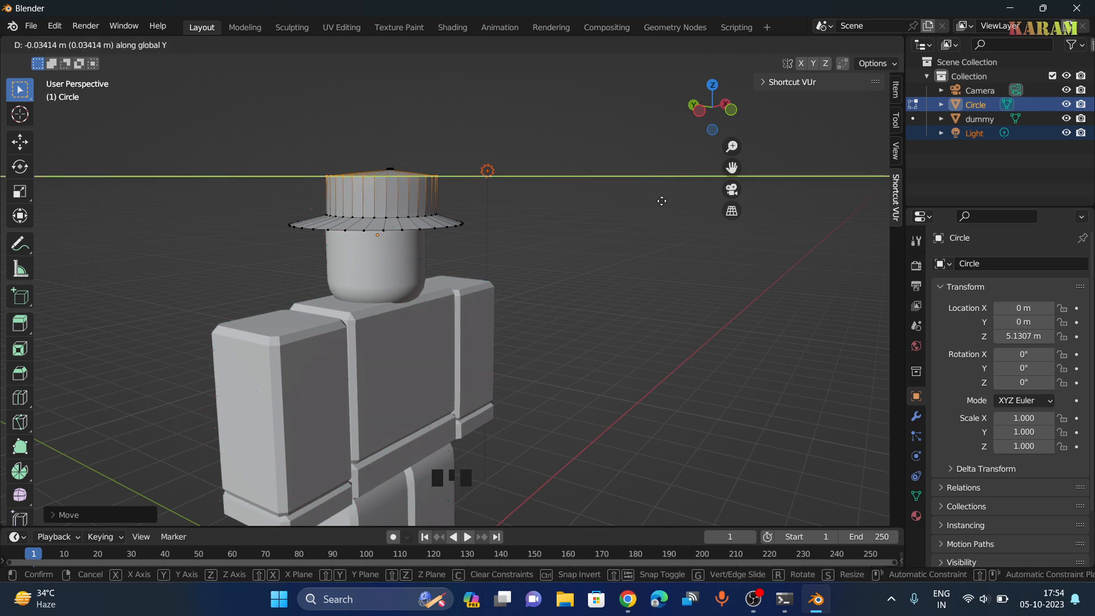
click(661, 198)
Step: In wireframe shading from the right orthographic view, select the whole hat mesh and shift it about 0.15 m along Y over the head
middle_drag(661, 200, 691, 166)
middle_drag(712, 225, 736, 196)
click(716, 109)
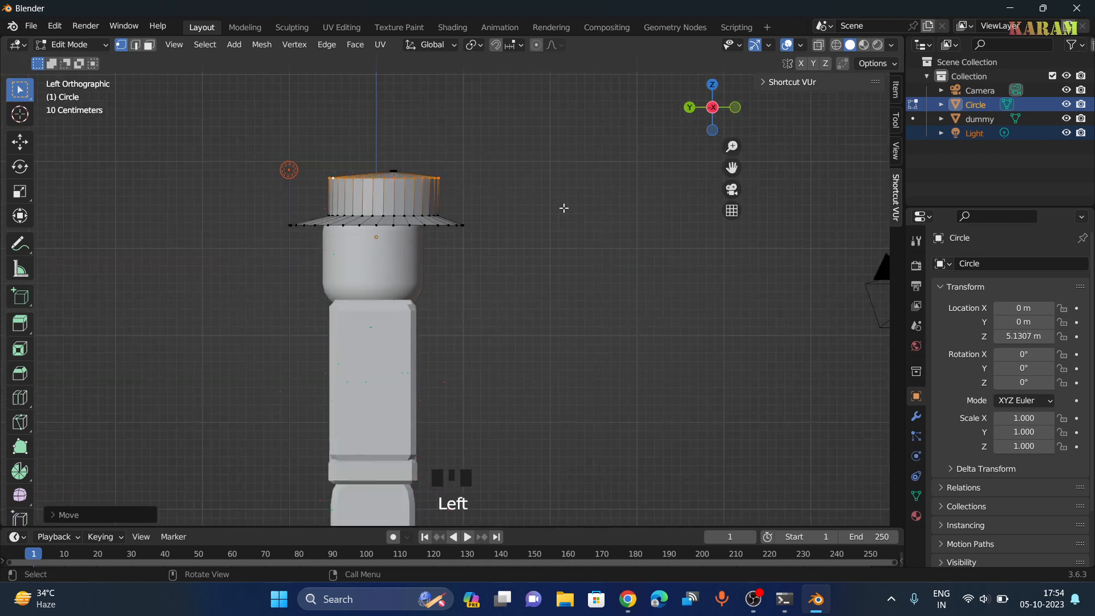
drag(286, 149, 539, 246)
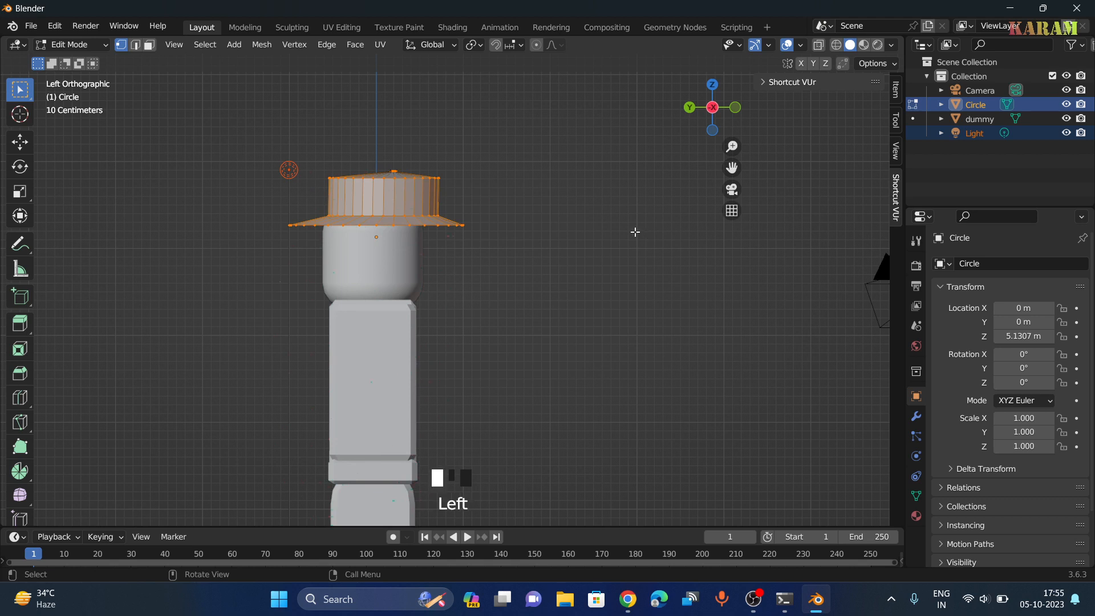
click(635, 231)
middle_drag(635, 232, 636, 233)
click(836, 45)
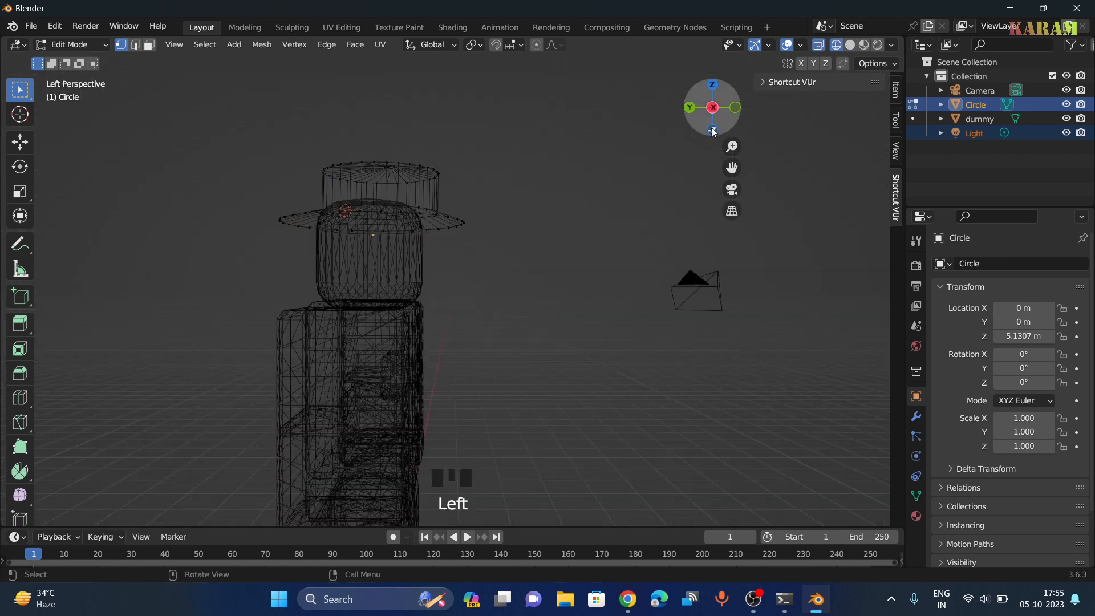
click(713, 108)
drag(439, 150, 652, 247)
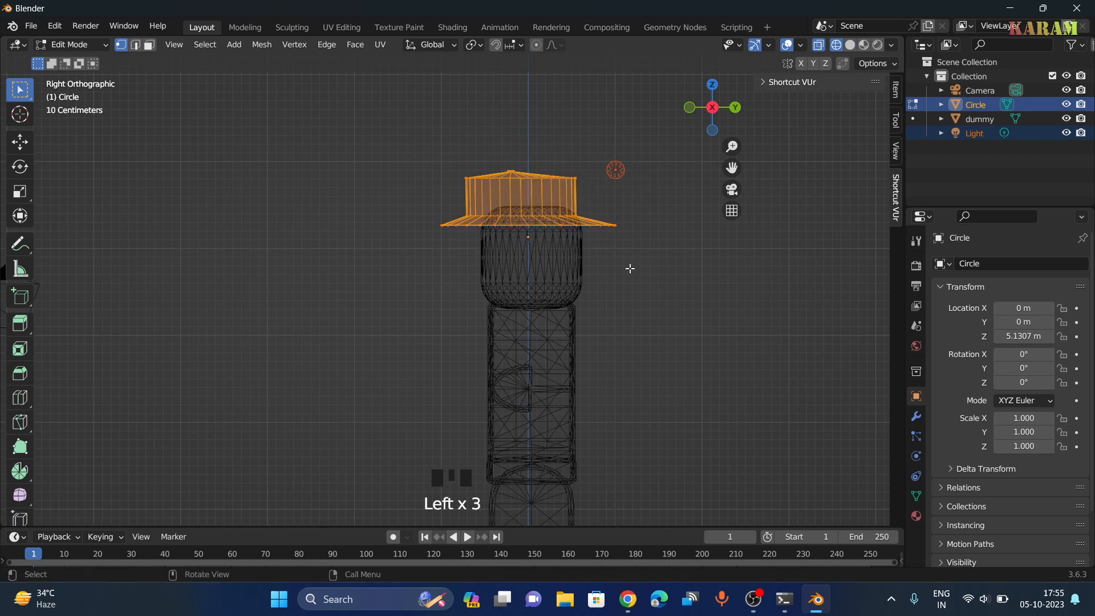
key(g)
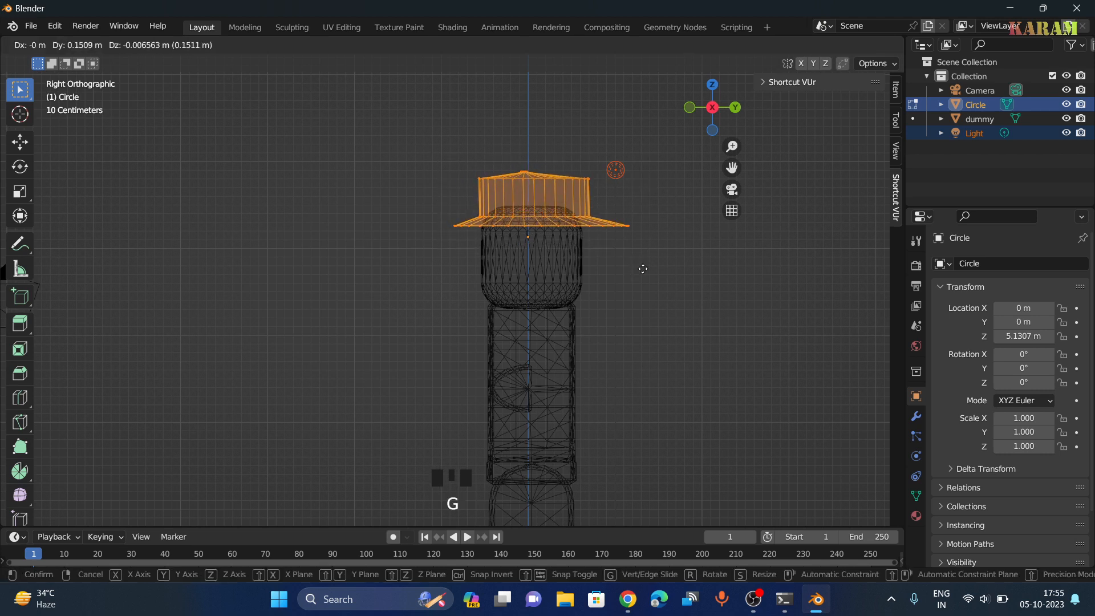
click(643, 266)
click(445, 146)
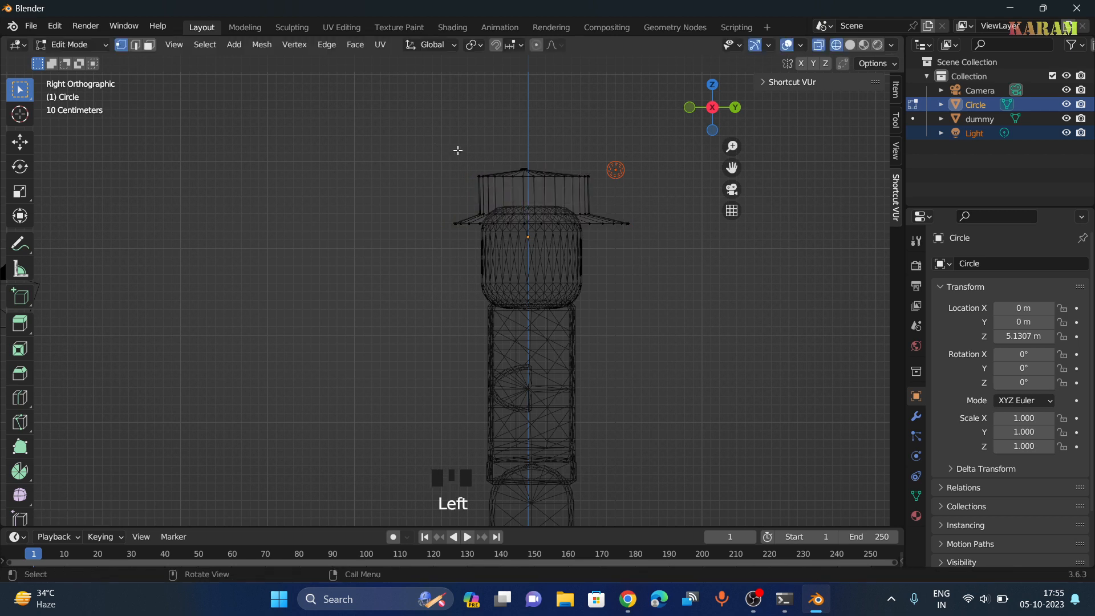
Step: Select the outer vertices of the brim's front half and nudge them slightly outward from the face
drag(465, 156, 583, 205)
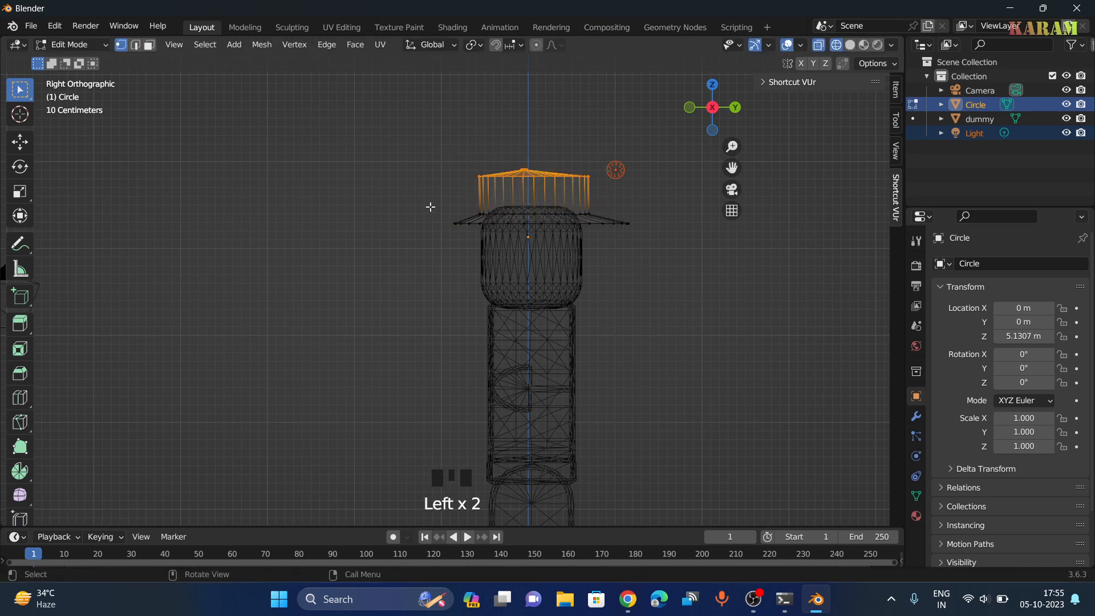
drag(431, 207, 476, 238)
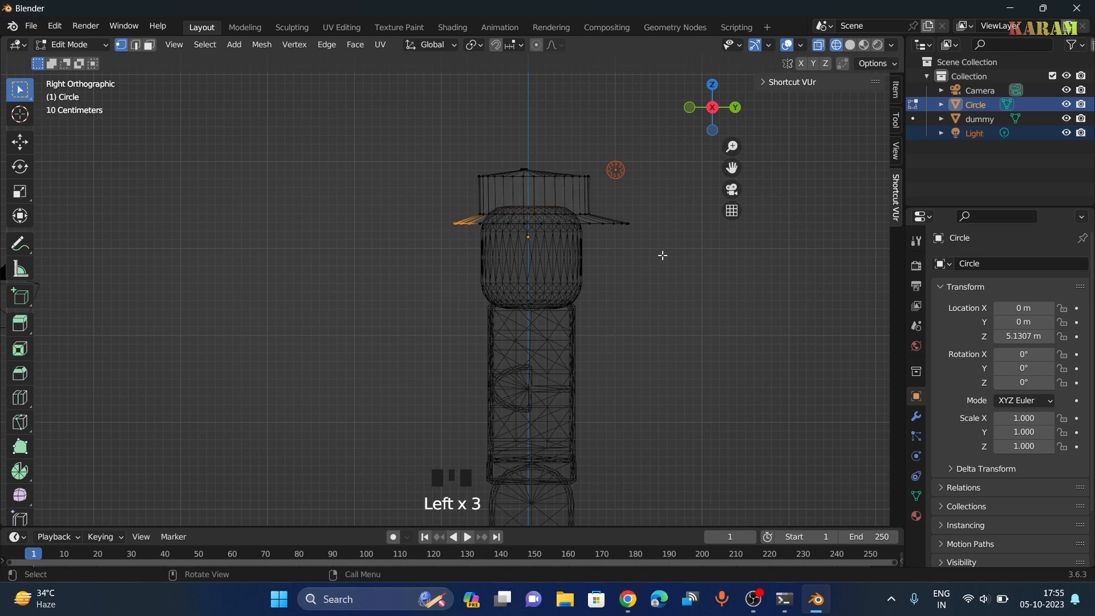
middle_drag(663, 254, 454, 246)
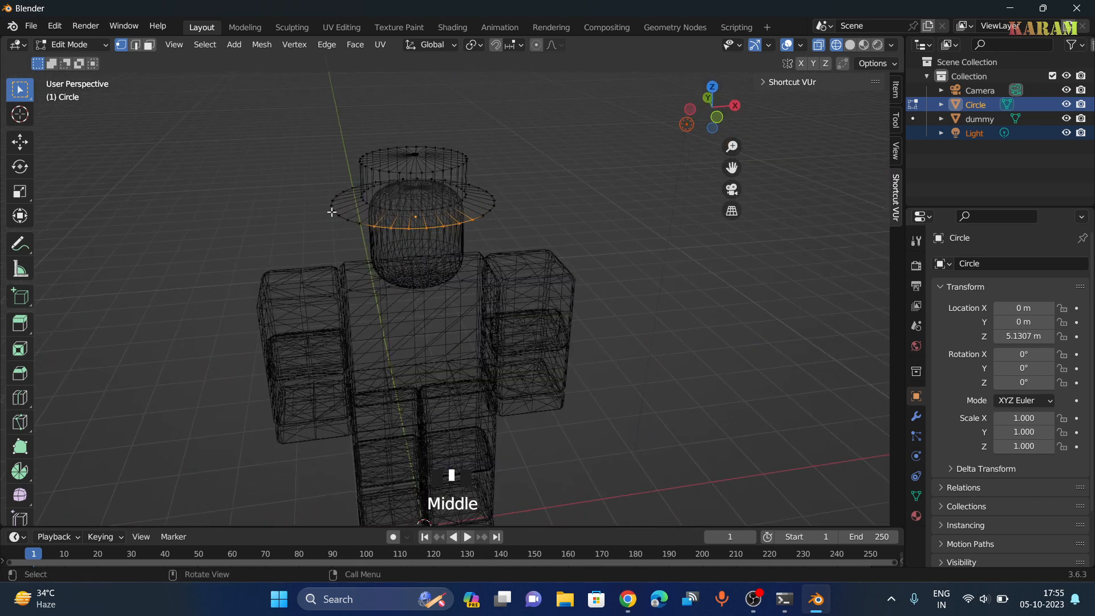
drag(331, 212, 533, 235)
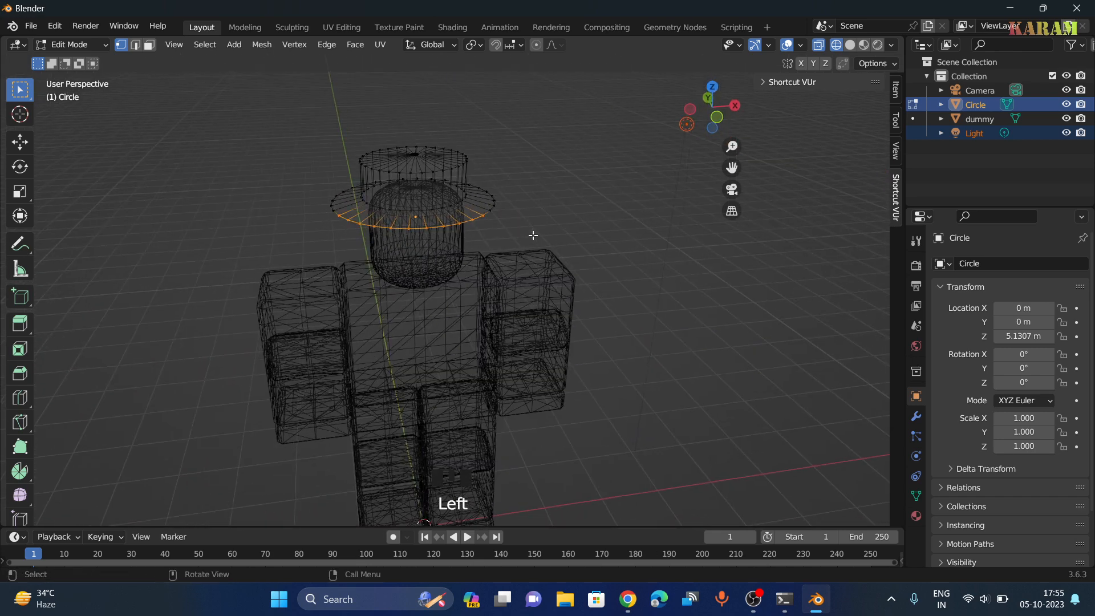
middle_drag(562, 227, 708, 192)
key(g)
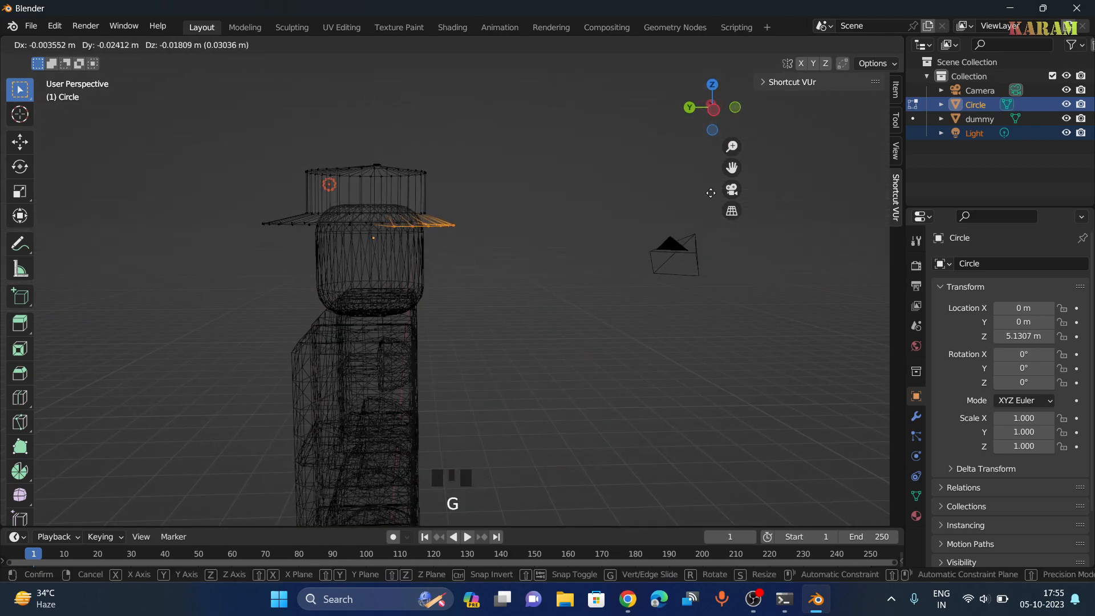
click(721, 191)
Step: Select the brim's outer vertices on the positive X side and raise them slightly
middle_drag(721, 191, 481, 225)
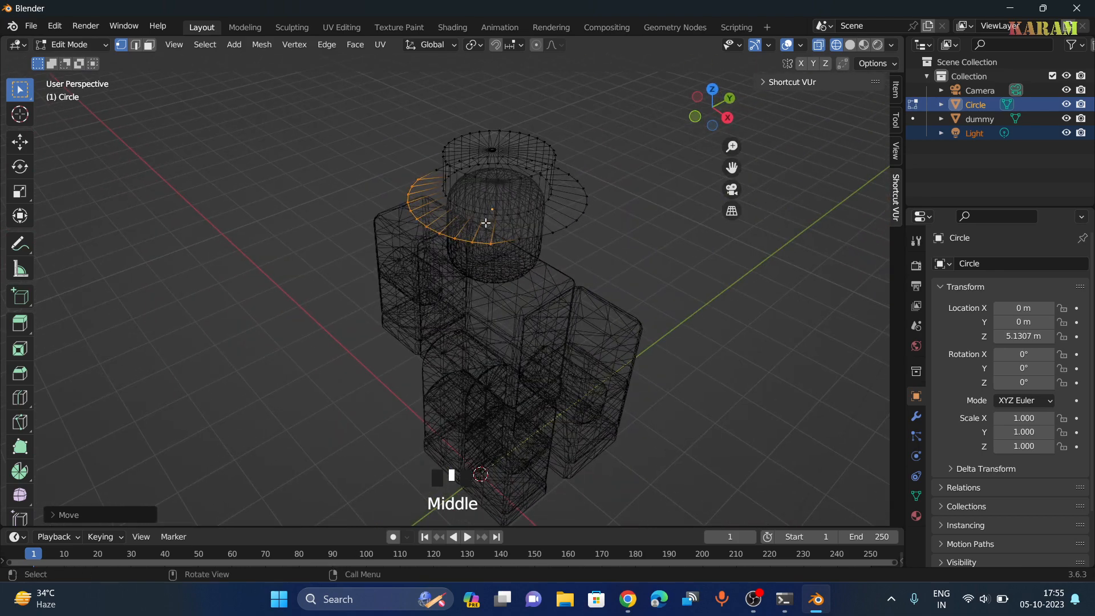
drag(493, 226, 564, 256)
middle_drag(592, 247, 603, 225)
key(g)
click(747, 230)
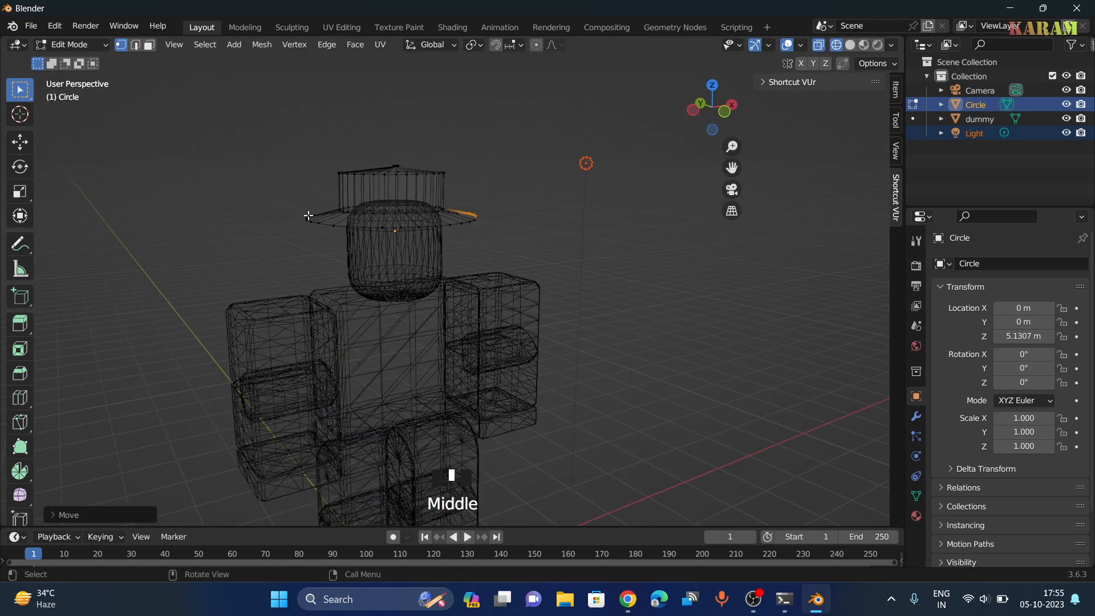
Step: Select the brim's outer vertices on the negative X side and raise them by about 0.06 m
drag(308, 216, 415, 247)
middle_drag(599, 232, 496, 228)
key(g)
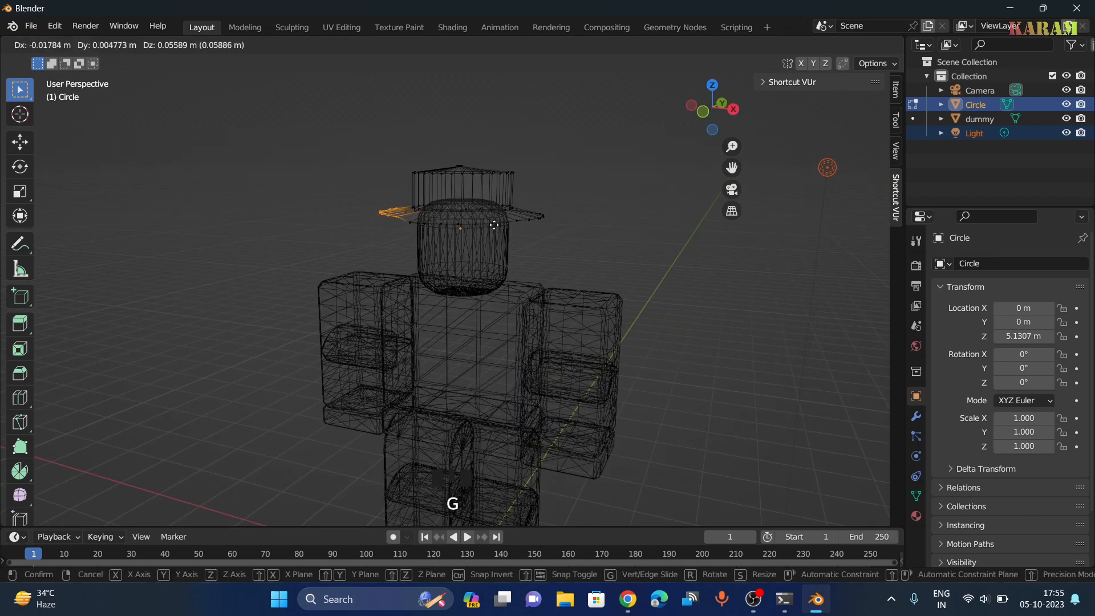
click(494, 223)
Step: Select the outer brim vertices on the positive X side again and raise them about 0.09 m along Z
middle_drag(568, 254, 481, 236)
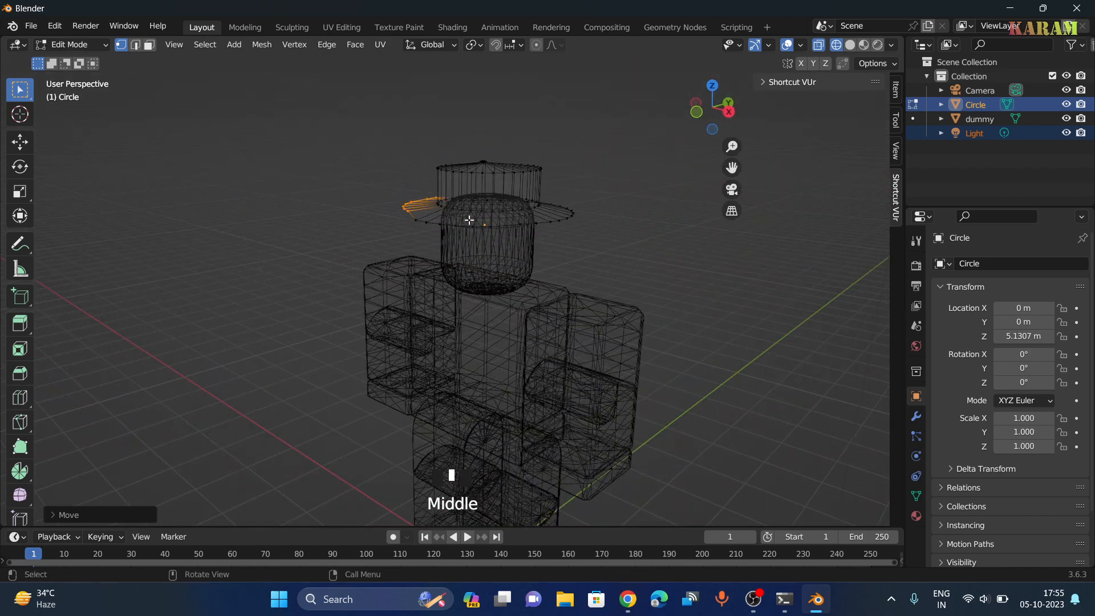
drag(469, 220, 607, 244)
middle_drag(611, 244, 742, 239)
key(g)
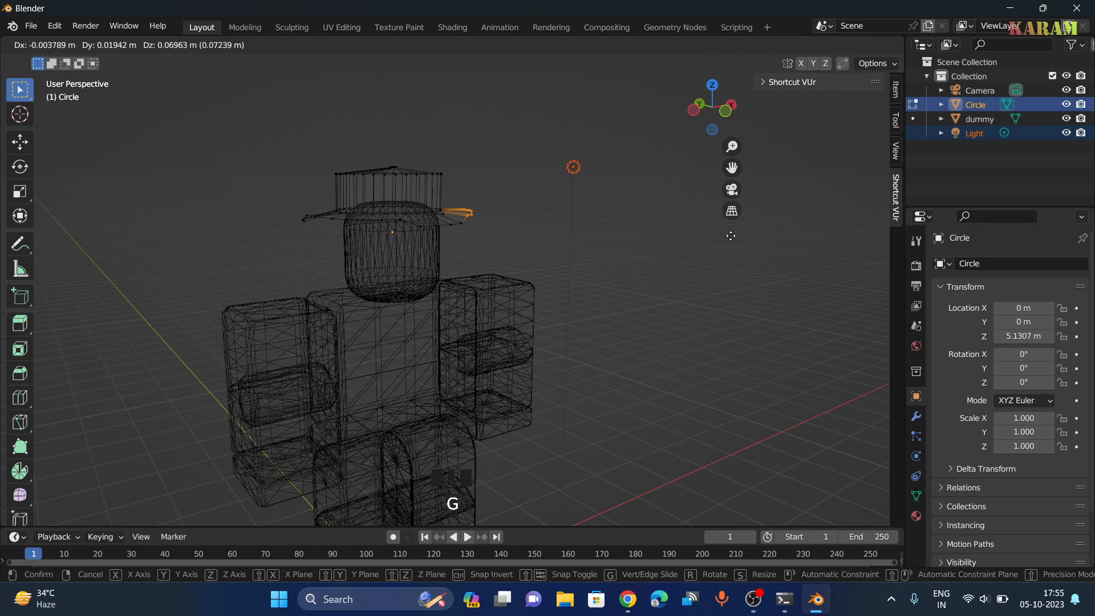
key(z)
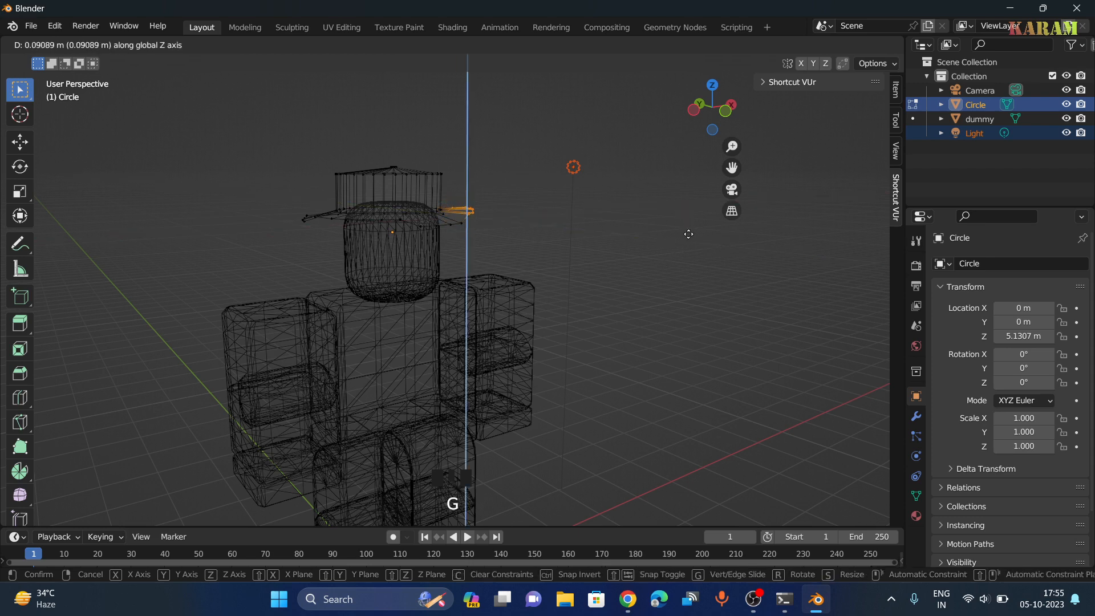
click(684, 238)
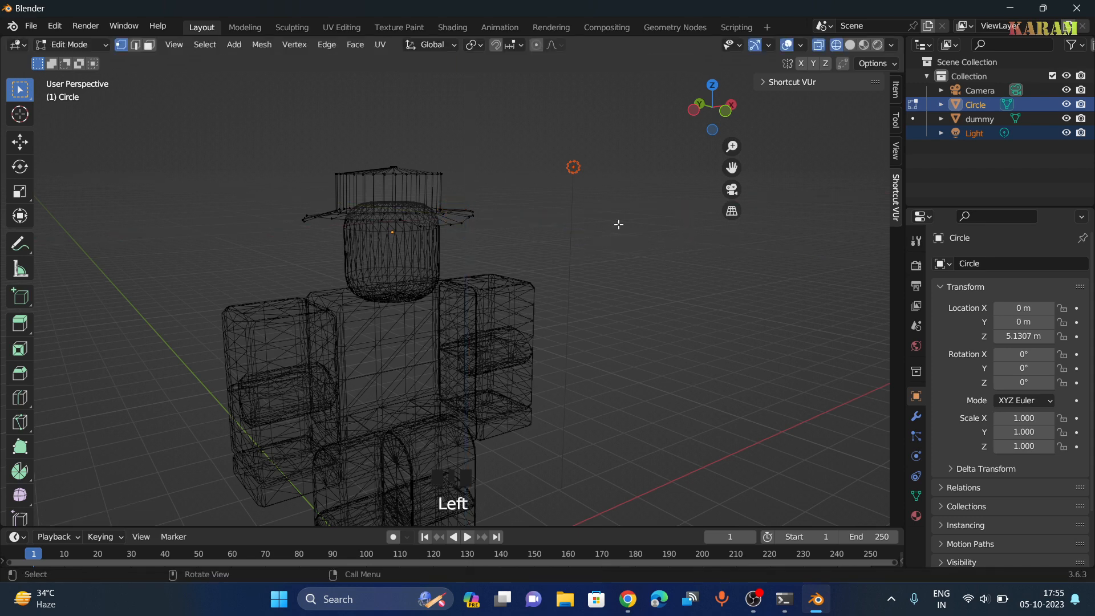
Step: Select the outer brim vertices on the positive Y side of the hat and raise them slightly
middle_drag(577, 210, 461, 234)
drag(457, 221, 595, 244)
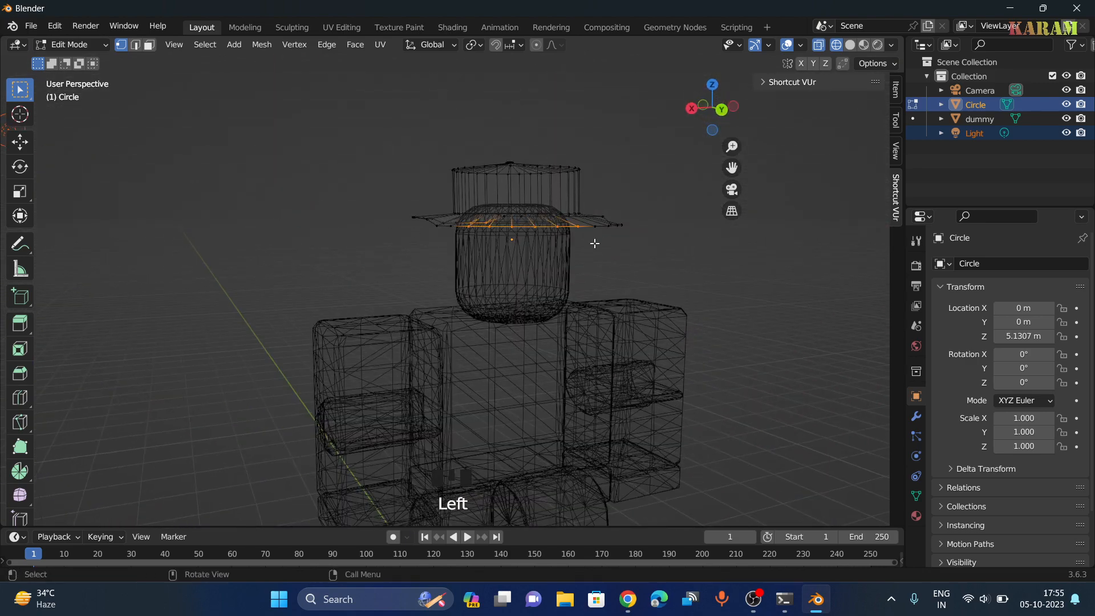
middle_drag(660, 242, 753, 254)
click(752, 253)
drag(613, 185, 627, 251)
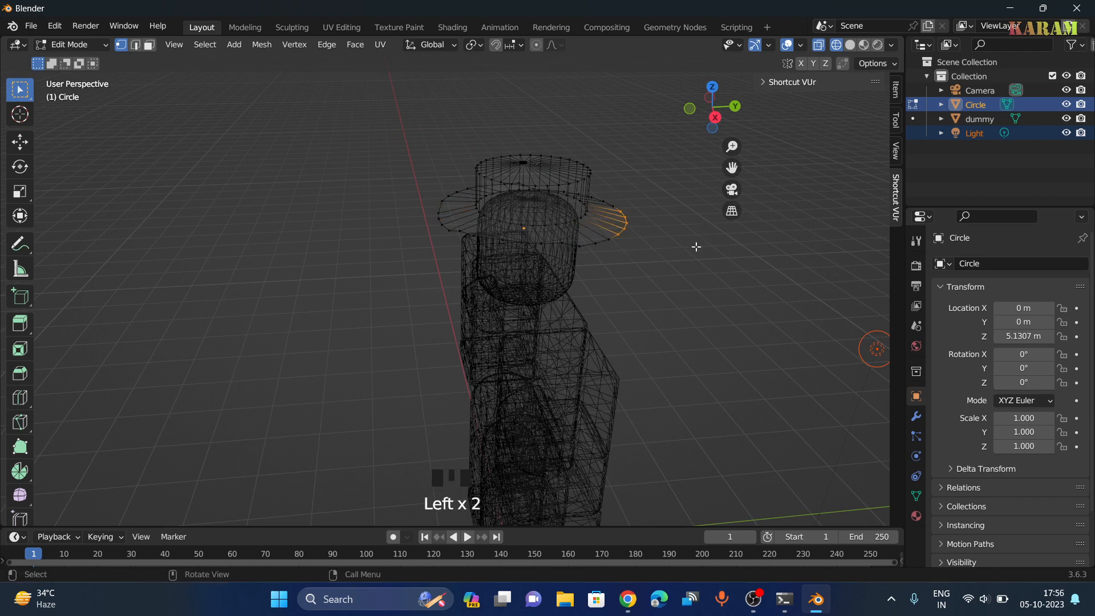
key(g)
click(696, 244)
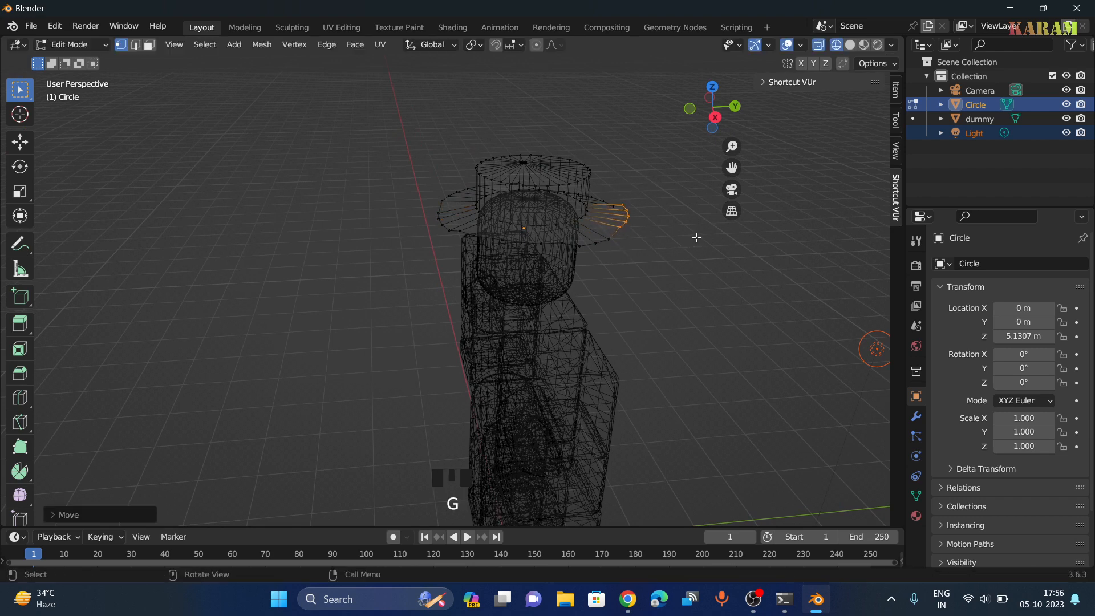
mouse_move(696, 244)
middle_down()
mouse_move(706, 245)
mouse_move(682, 237)
mouse_move(709, 245)
middle_up()
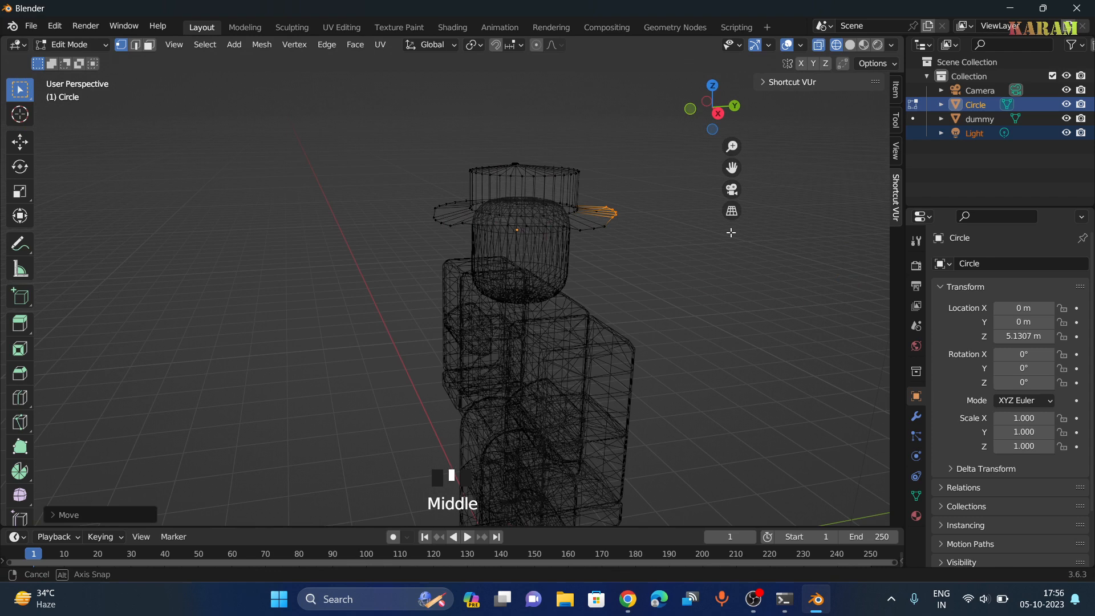
click(687, 247)
Step: Return to Object Mode with solid shading and apply Shade Auto Smooth to the hat
drag(74, 45, 77, 66)
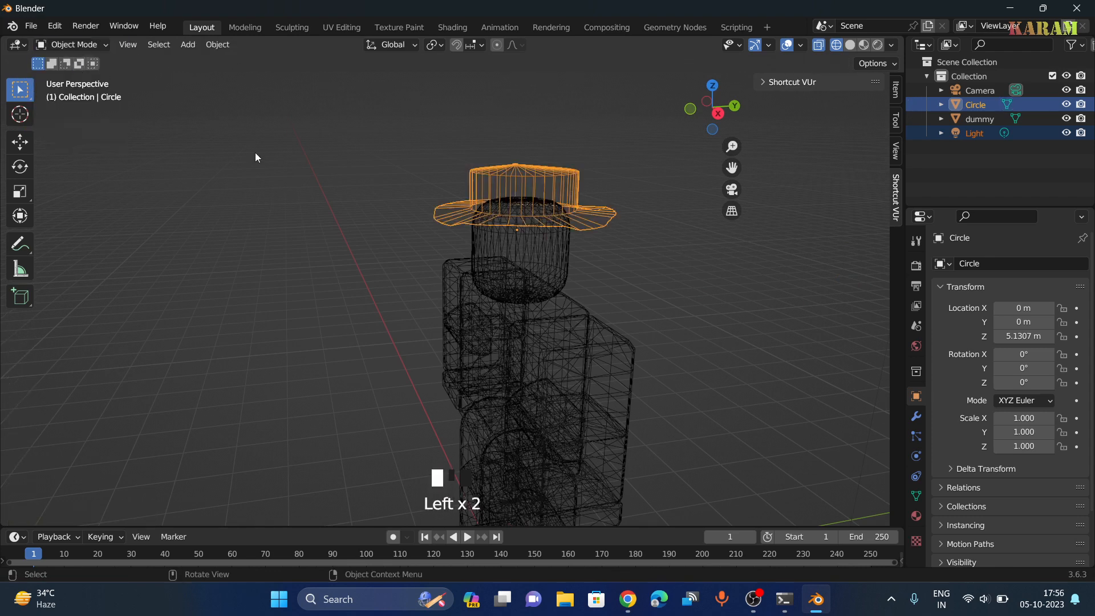
click(850, 47)
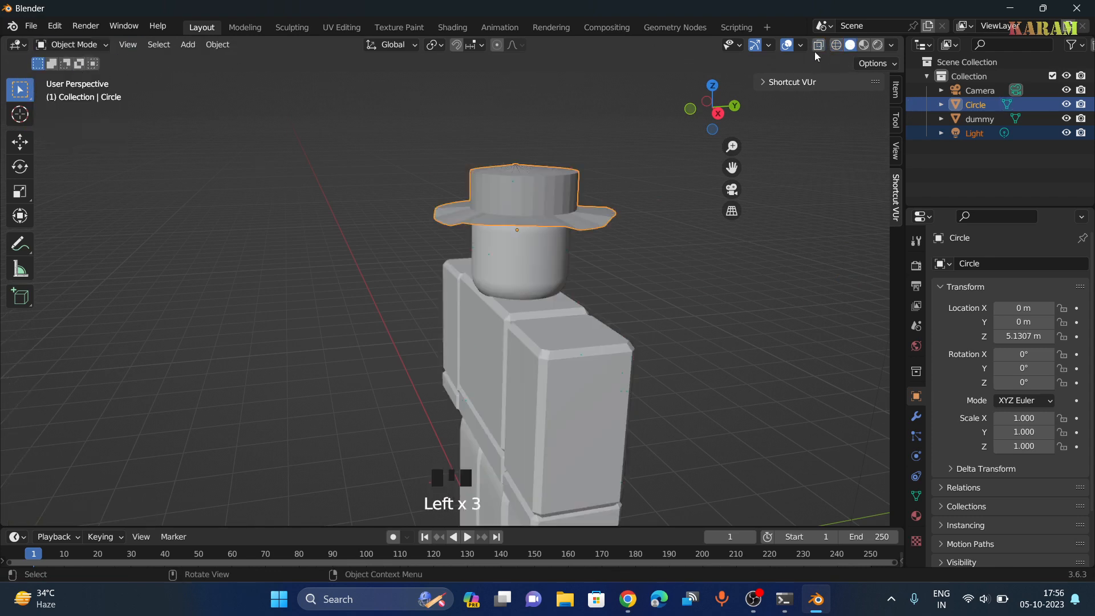
middle_drag(746, 200, 588, 170)
right_click(467, 195)
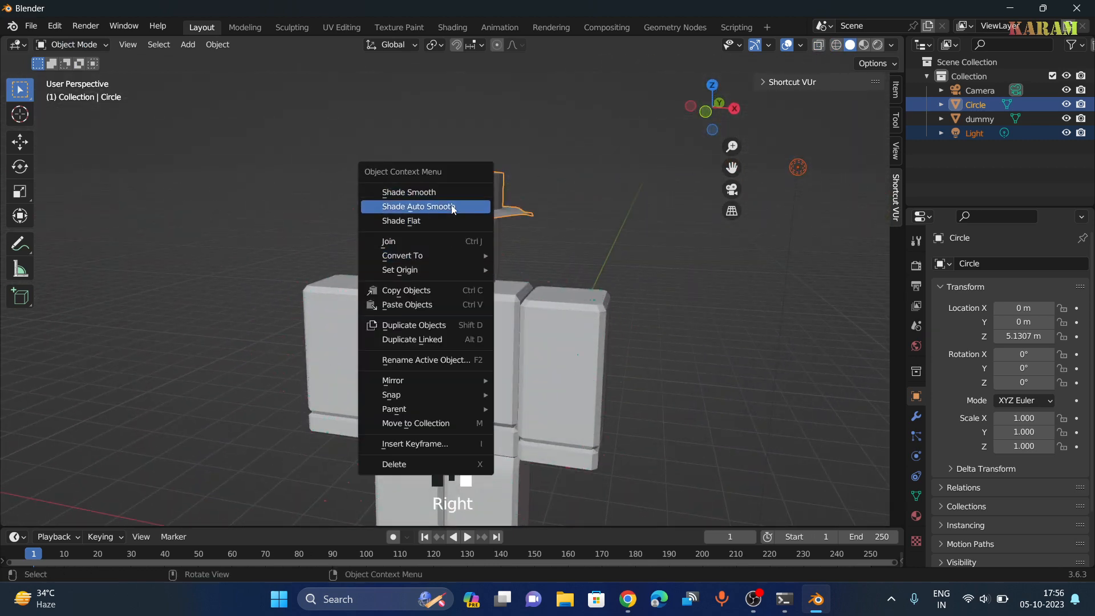
click(451, 207)
middle_drag(598, 228, 656, 214)
Step: In wireframe Edit Mode, select the vertices of the crown's top and scale them in to about 0.8
click(79, 45)
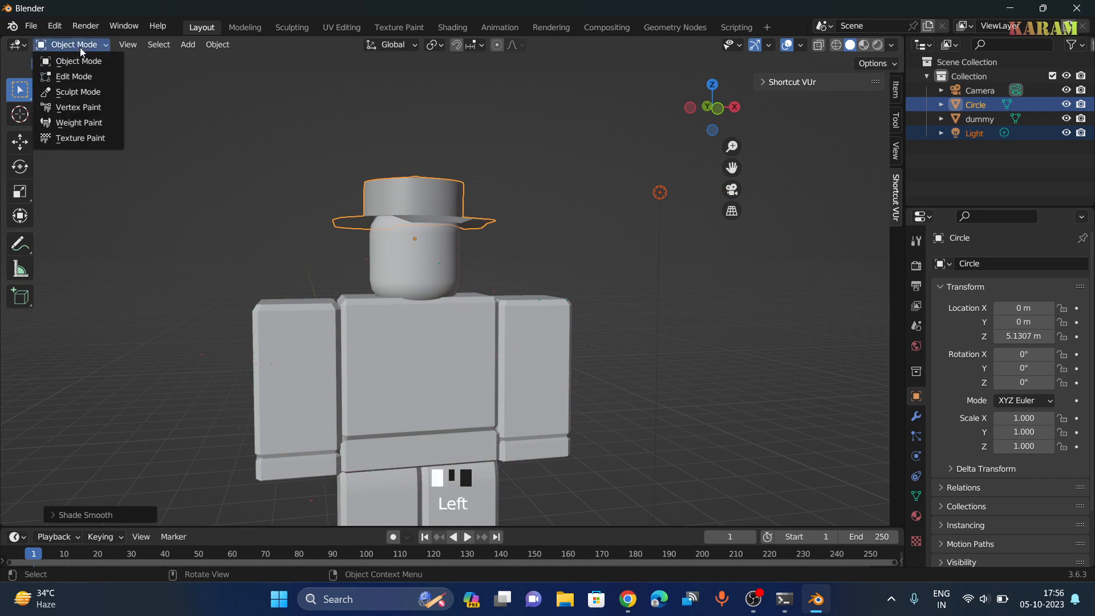
click(87, 76)
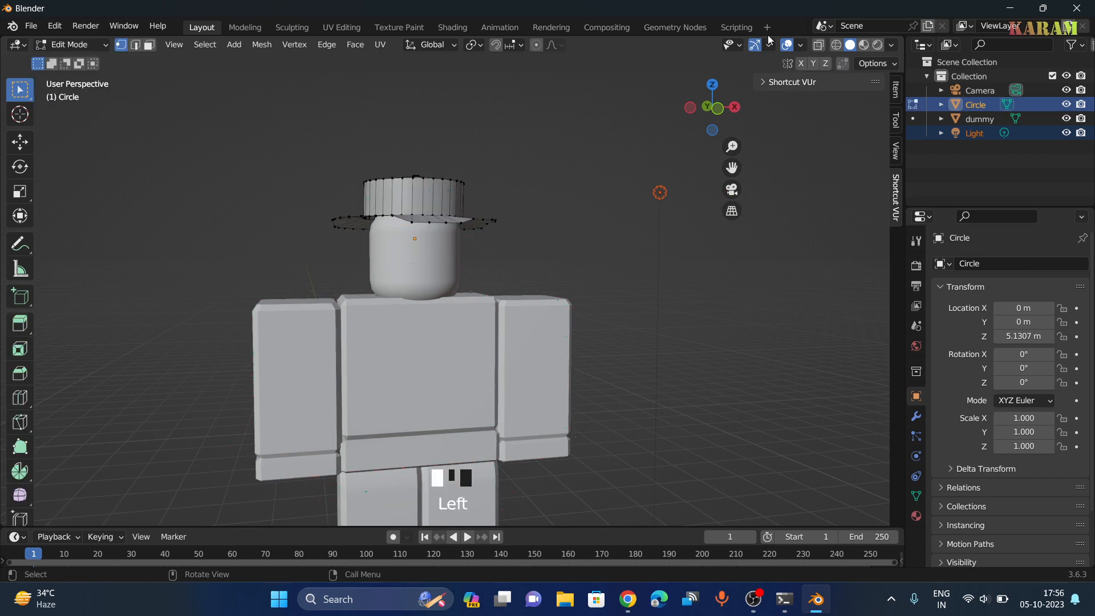
click(835, 45)
drag(351, 146, 491, 198)
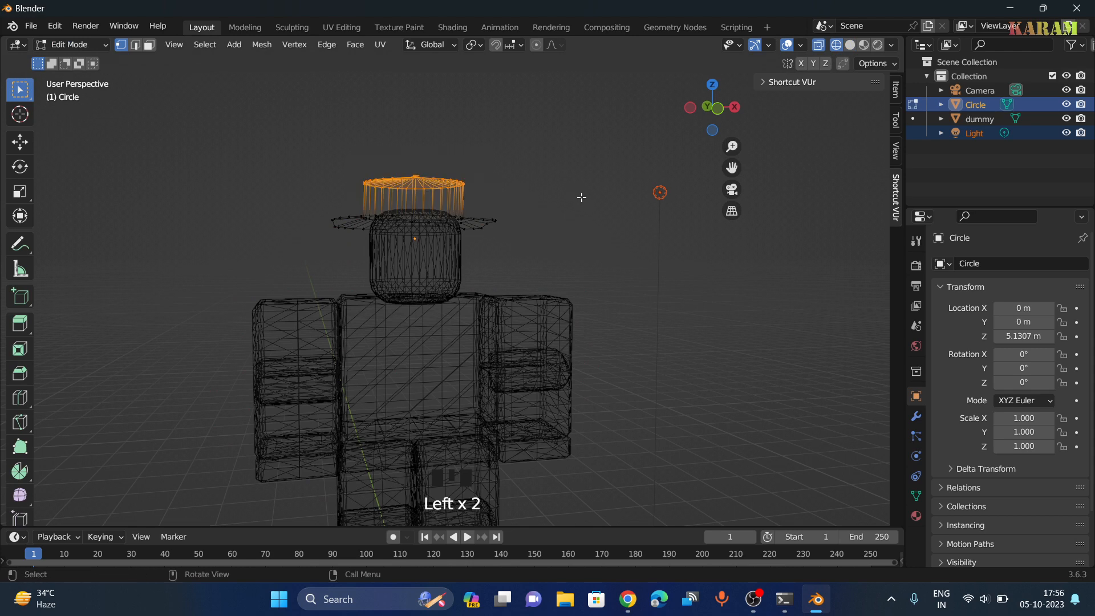
key(s)
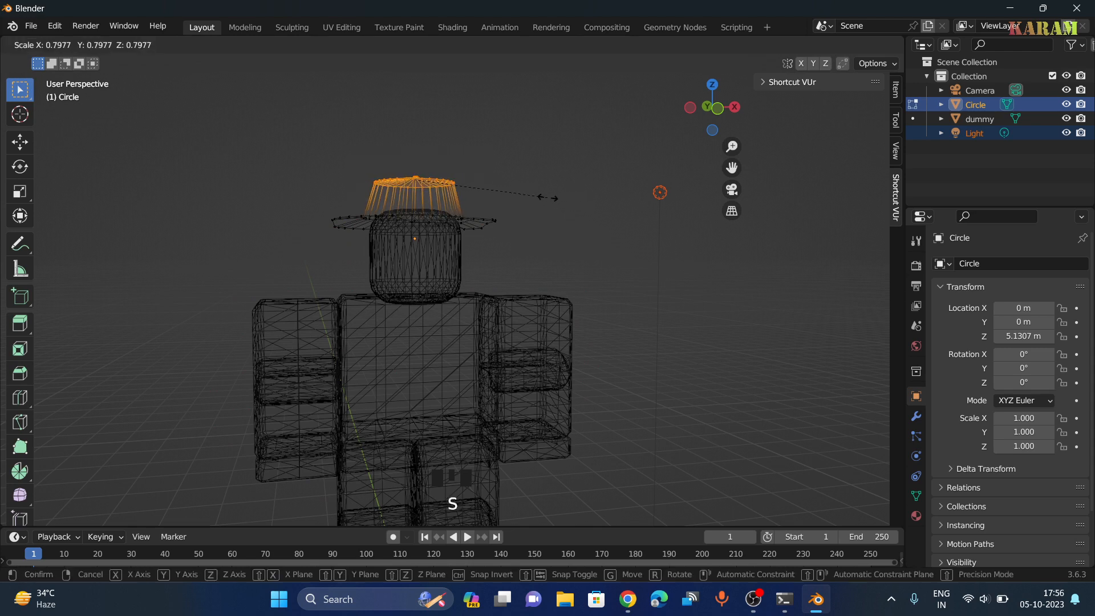
click(557, 198)
middle_drag(553, 203, 296, 132)
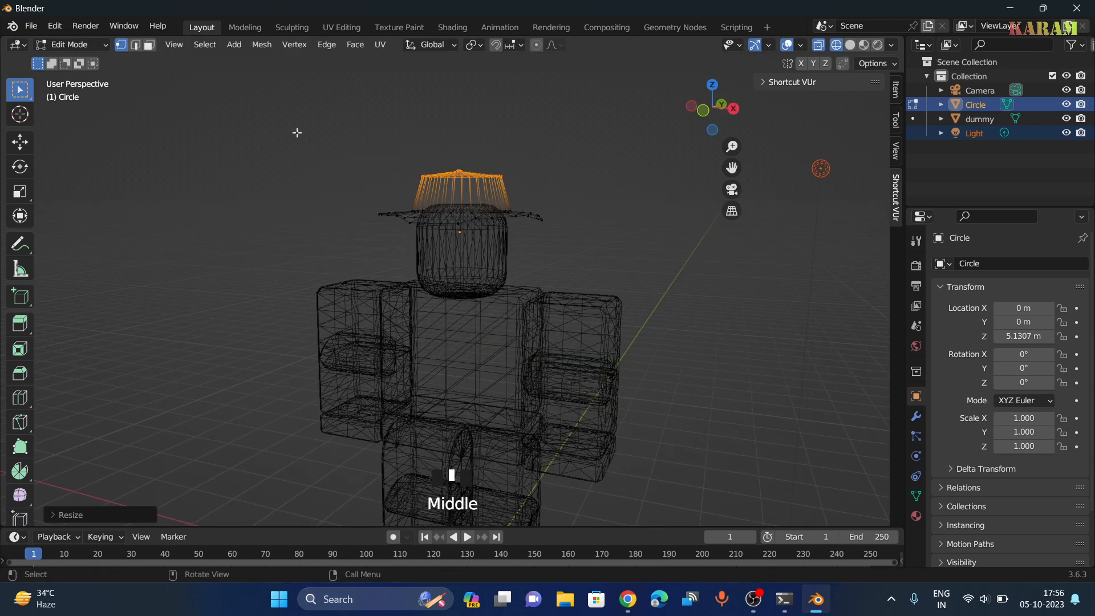
Step: Return to Object Mode with solid shading and examine the tapered hat on the dummy's head
click(74, 45)
click(76, 61)
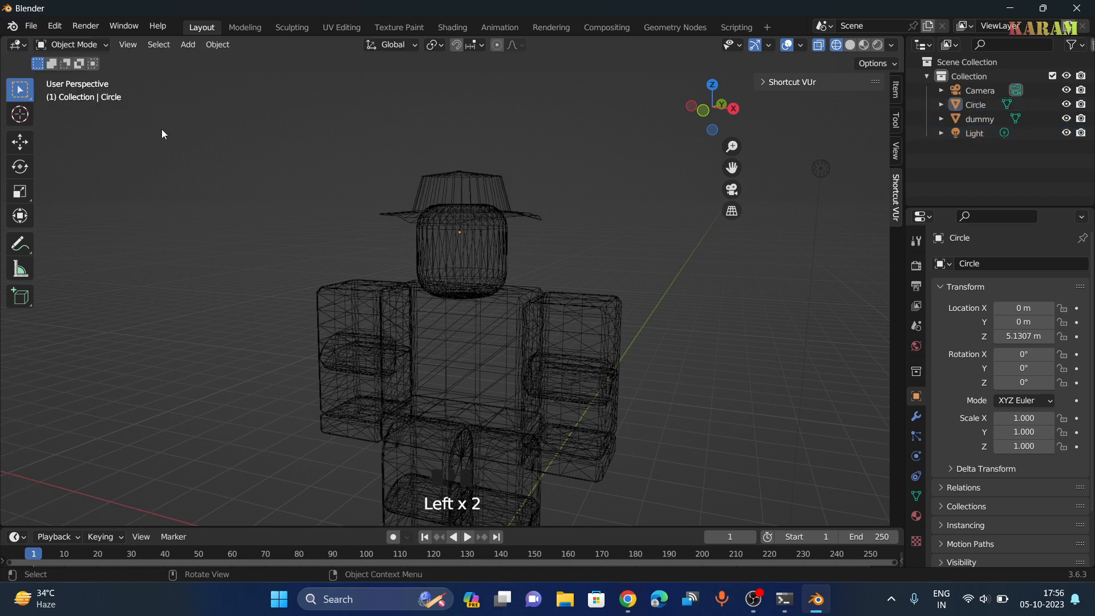
click(849, 44)
mouse_move(721, 145)
middle_down()
mouse_move(709, 159)
mouse_move(851, 159)
mouse_move(683, 171)
mouse_move(636, 238)
mouse_move(710, 243)
mouse_move(652, 164)
mouse_move(609, 141)
mouse_move(663, 166)
mouse_move(645, 172)
middle_up()
scroll(633, 178, down, 2)
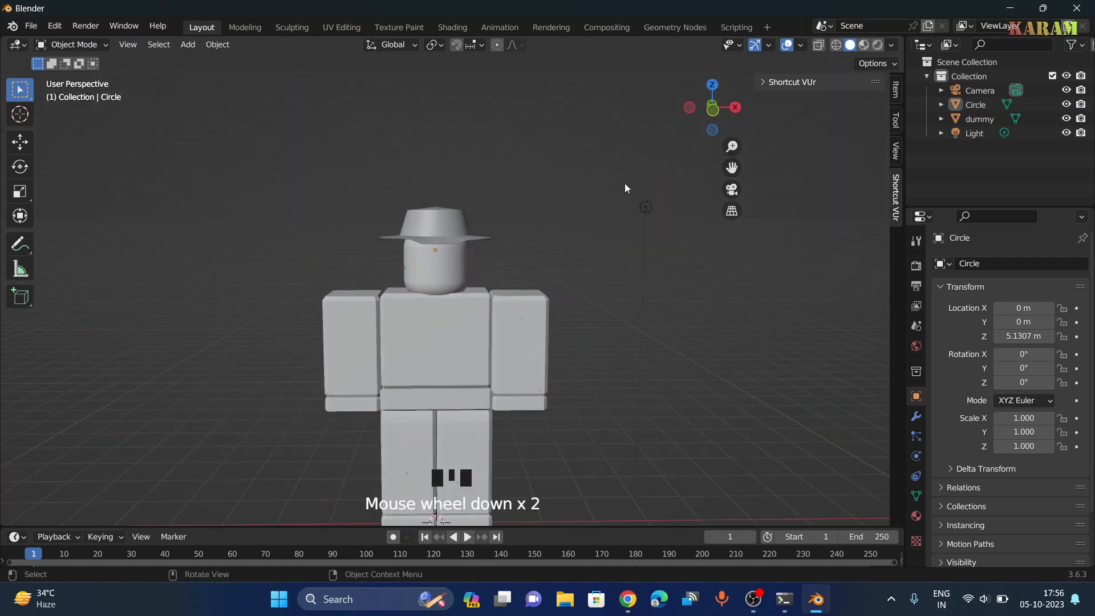
scroll(624, 188, up, 3)
scroll(624, 188, up, 1)
Step: In Edit Mode, add one horizontal loop cut around the crown and slide it down close to the brim
click(80, 44)
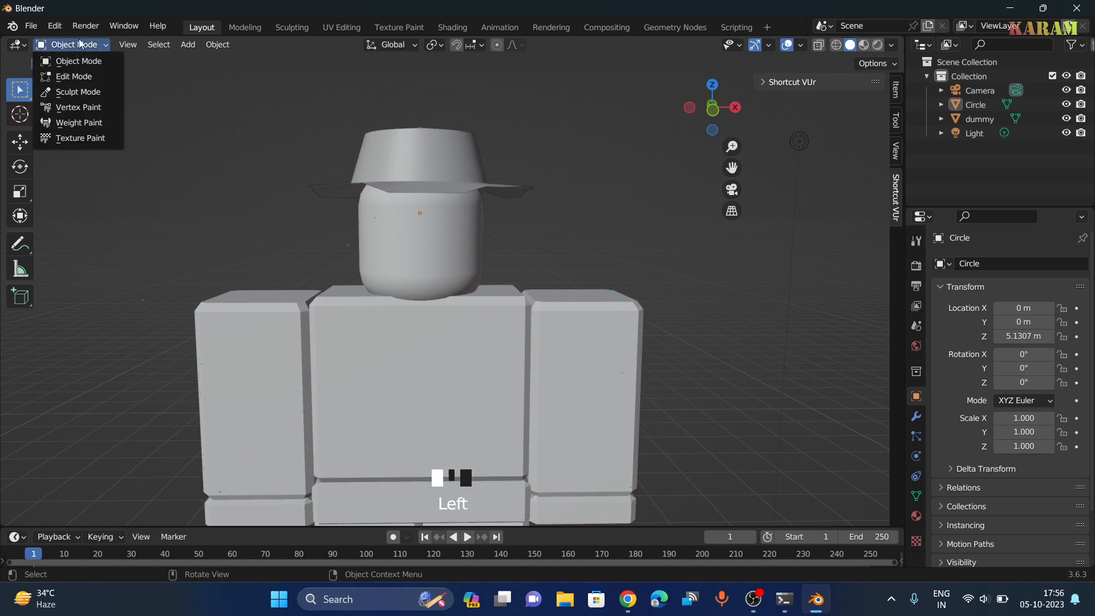
click(73, 76)
middle_drag(616, 180, 464, 151)
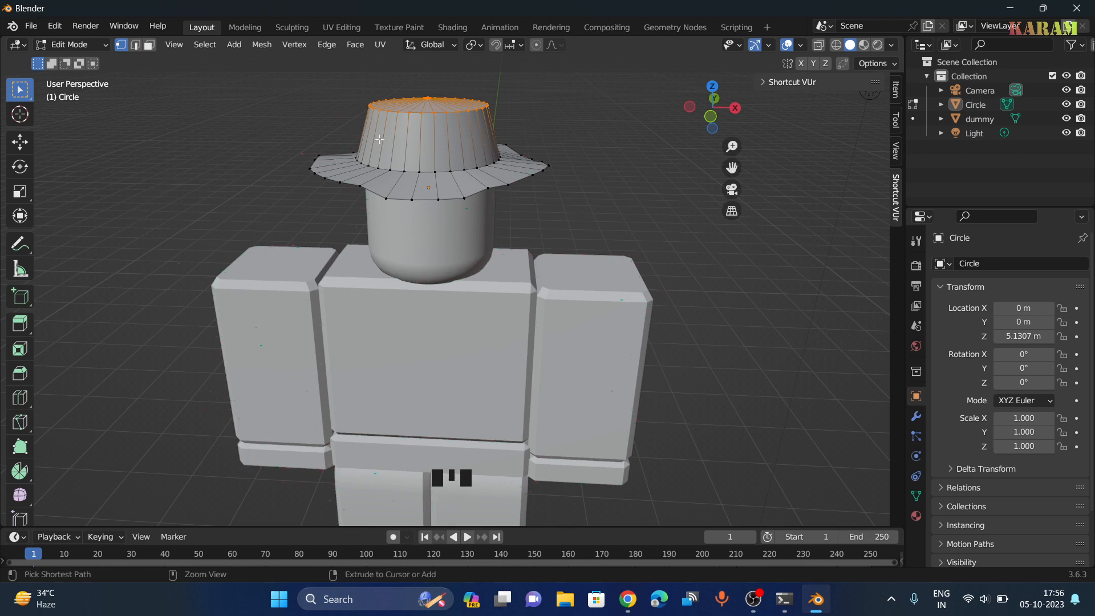
key(ctrl+r)
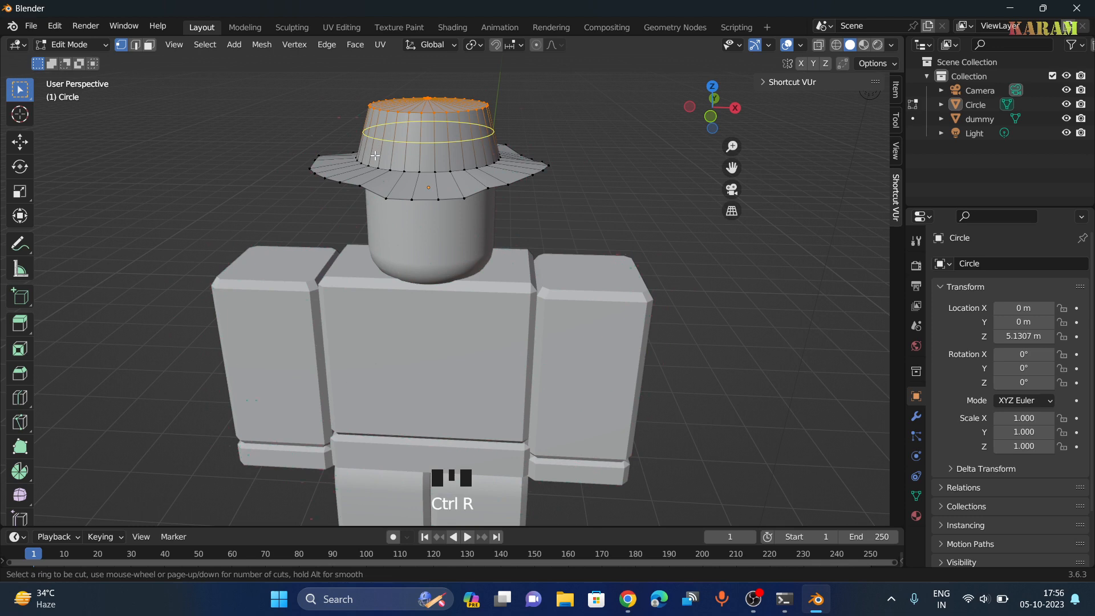
click(375, 155)
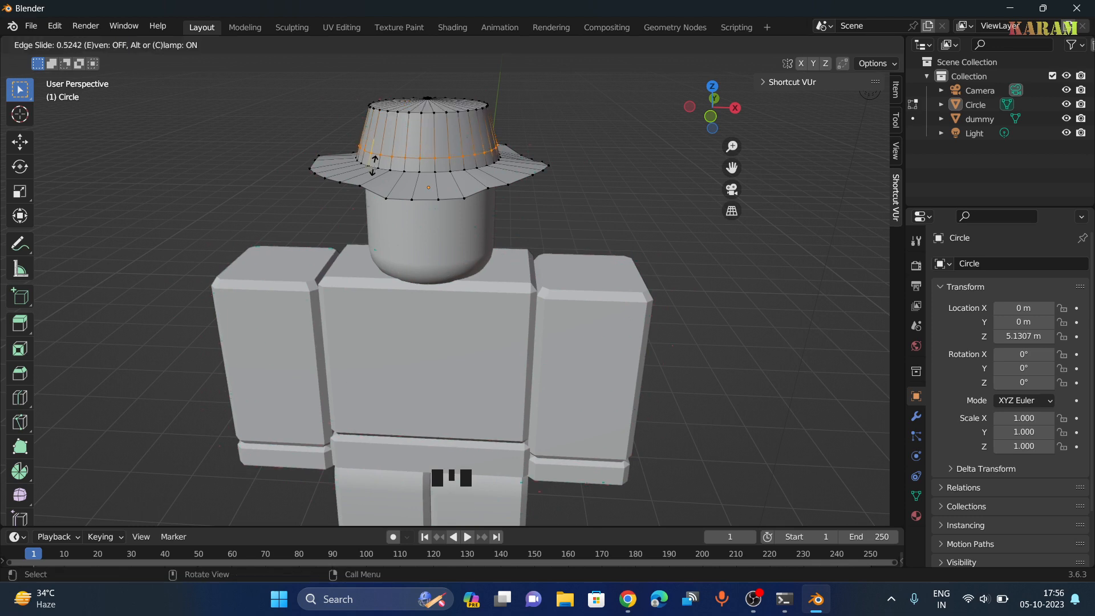
click(375, 163)
Step: Select the ring of faces at the base of the crown and scale it up to about 1.11
middle_drag(657, 191, 463, 179)
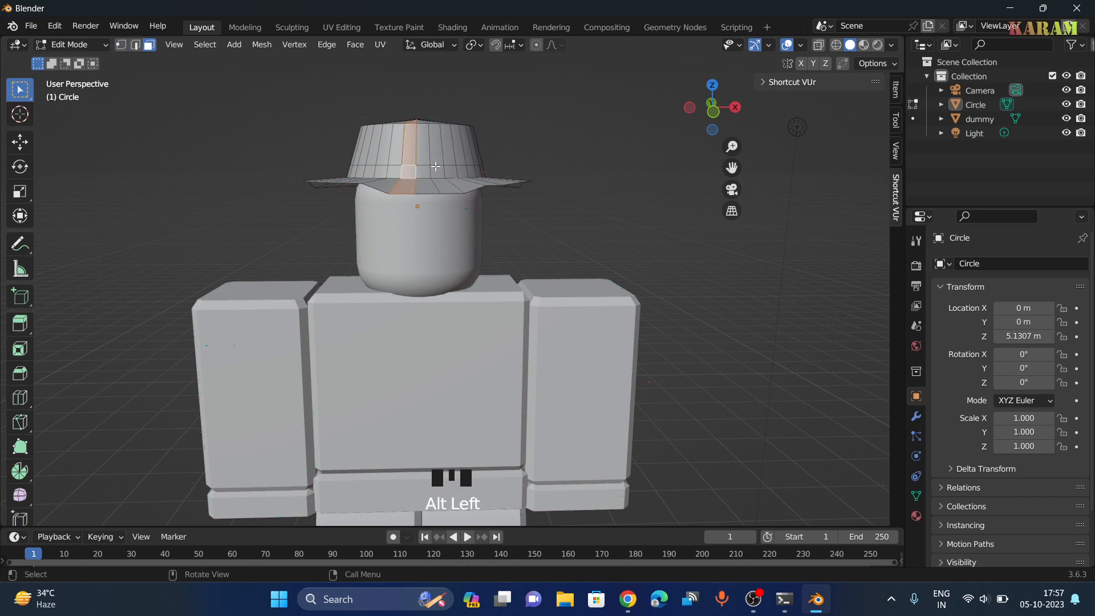
middle_drag(571, 177, 457, 164)
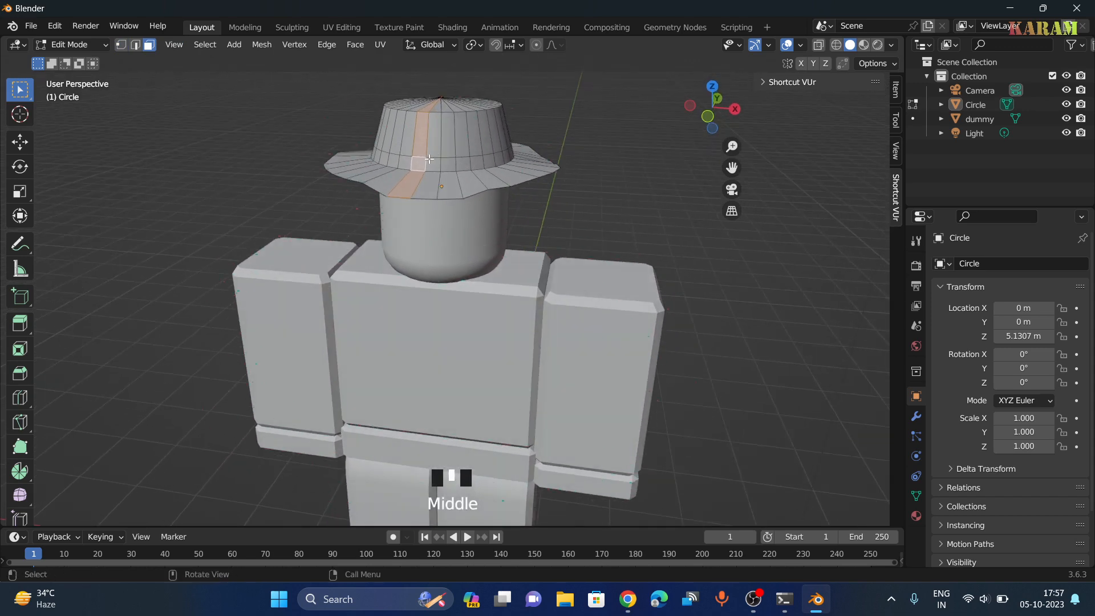
alt+click(437, 163)
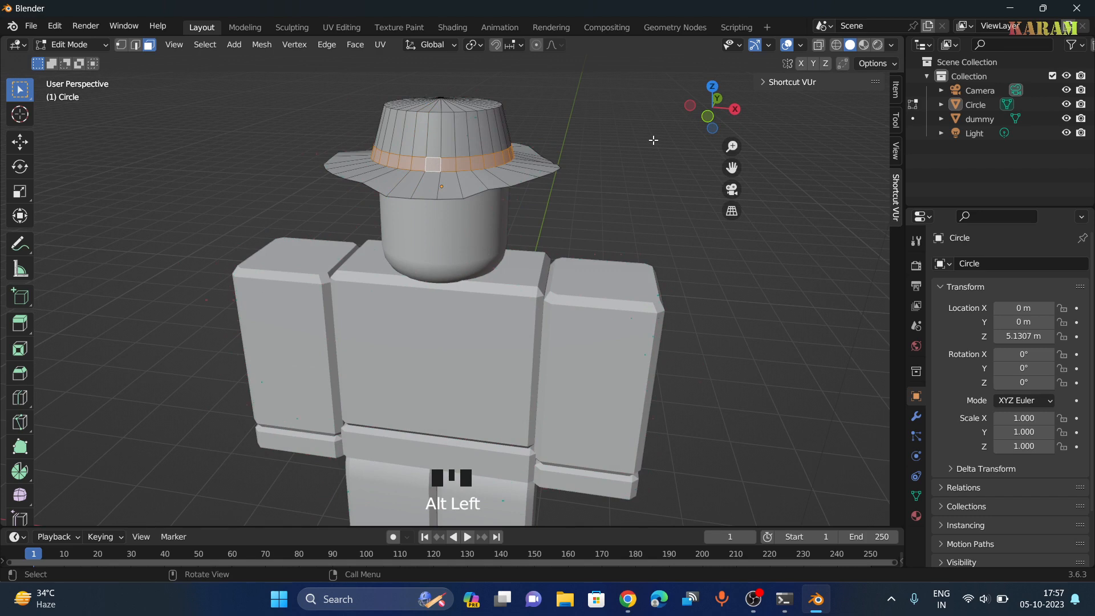
middle_drag(654, 140, 701, 135)
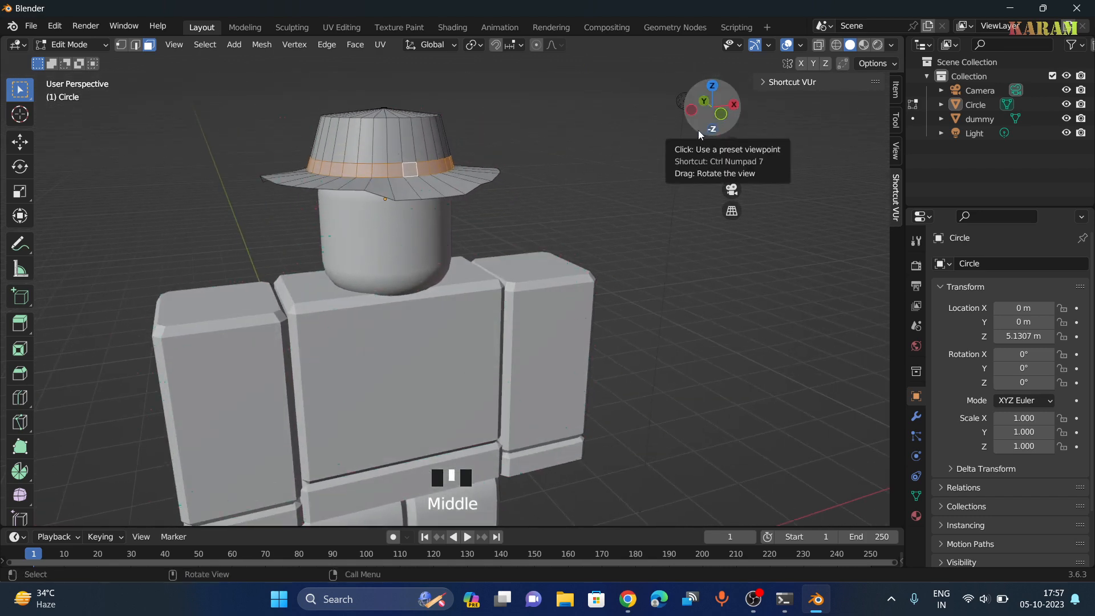
key(s)
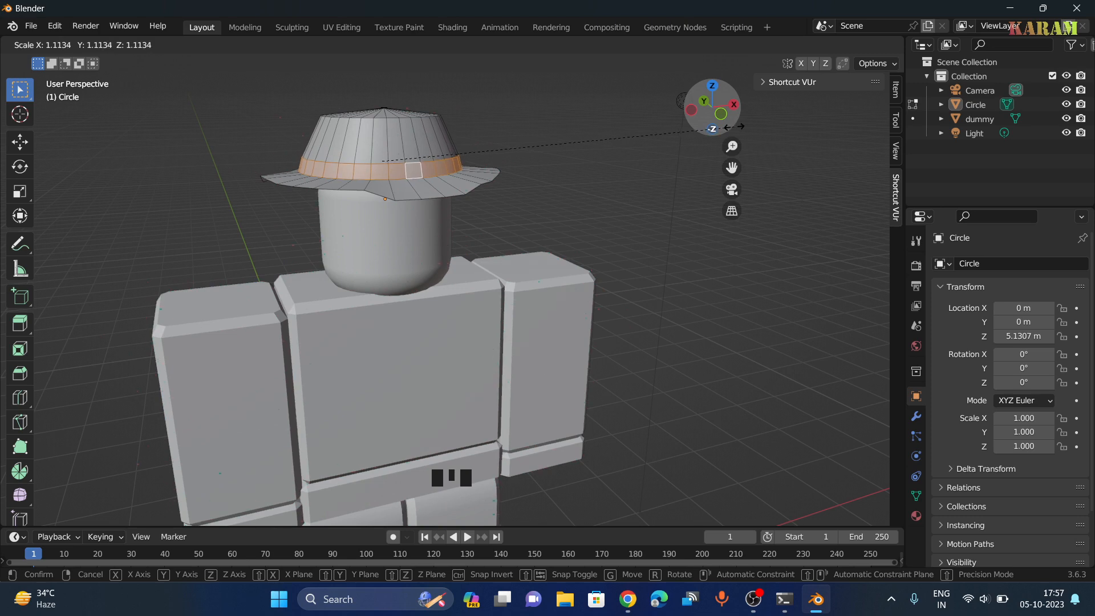
click(736, 127)
middle_drag(682, 164, 526, 126)
Step: Try to move the crown's top faces slightly upward
click(485, 94)
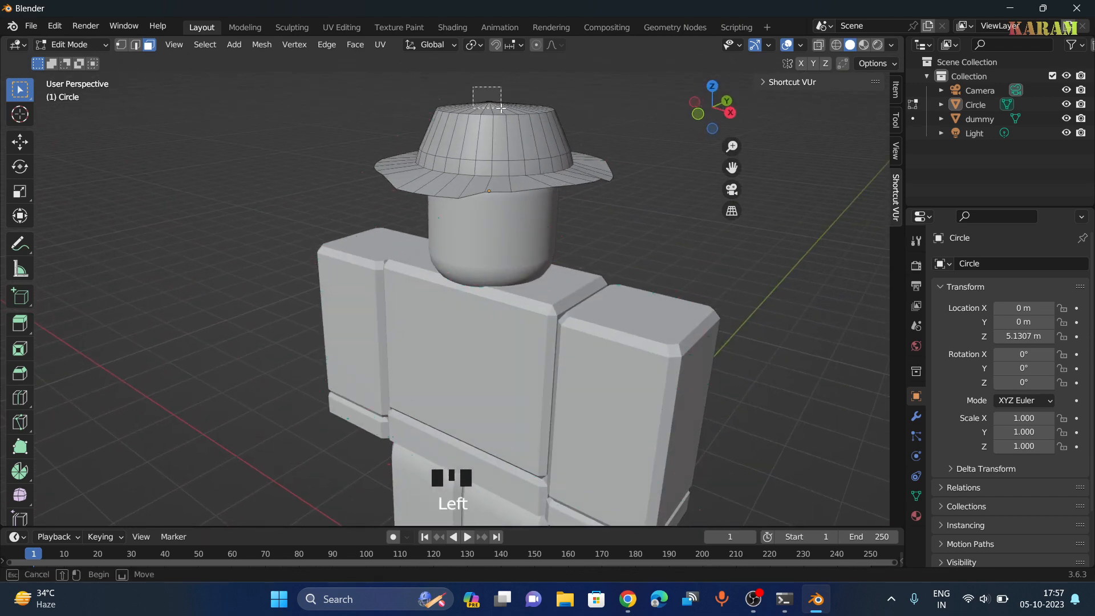
middle_drag(655, 119, 677, 142)
key(g)
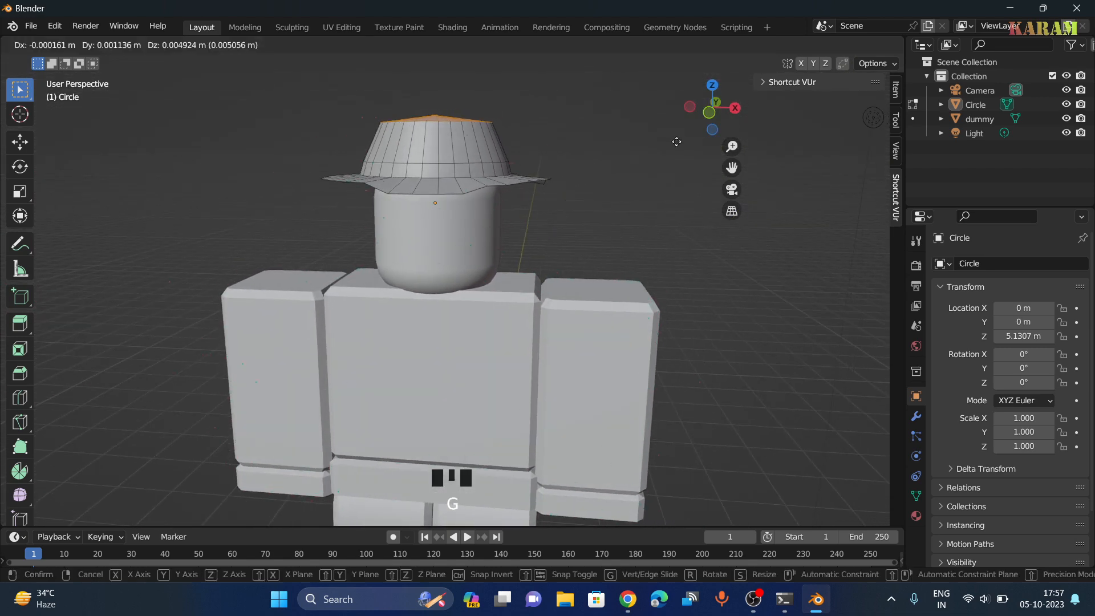
click(675, 142)
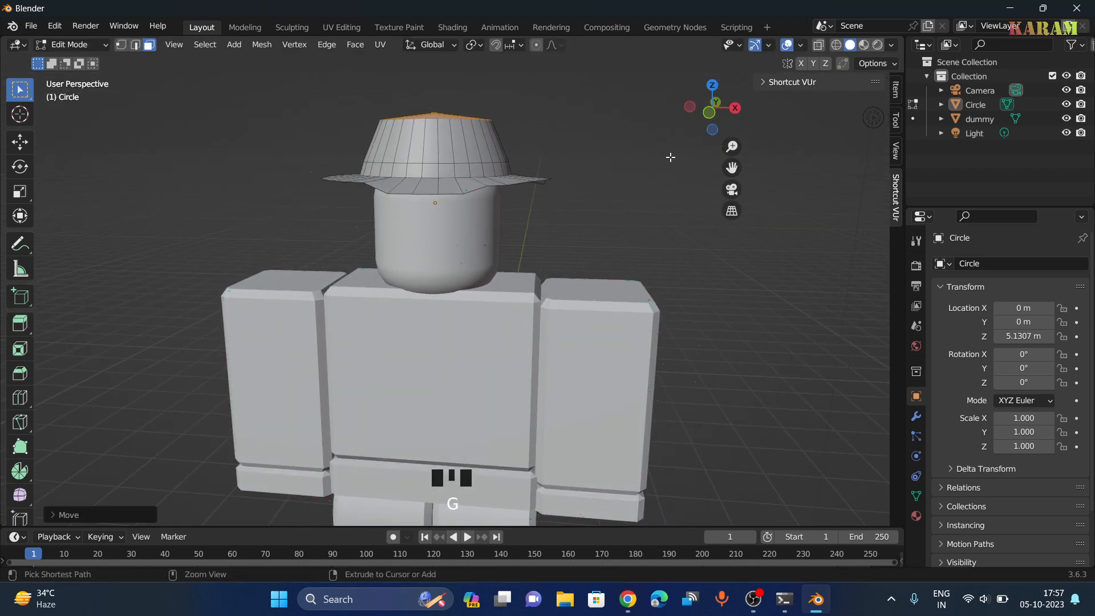
key(ctrl+z)
Step: Select the crown's top faces from above, raise them slightly, and clear the selection
middle_drag(662, 158, 627, 226)
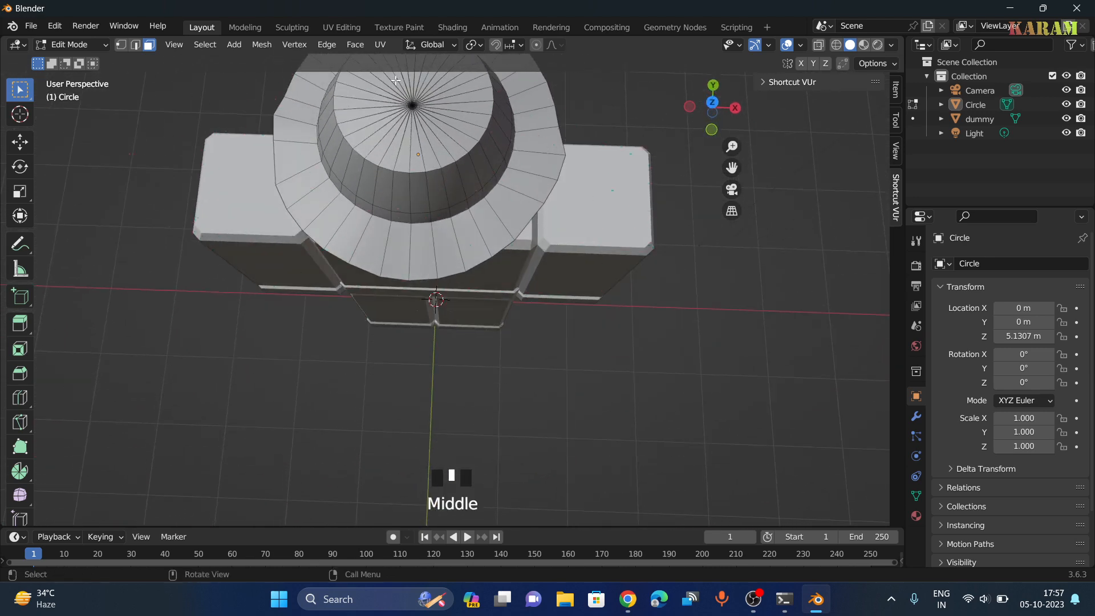
click(439, 129)
middle_drag(572, 118, 665, 469)
key(g)
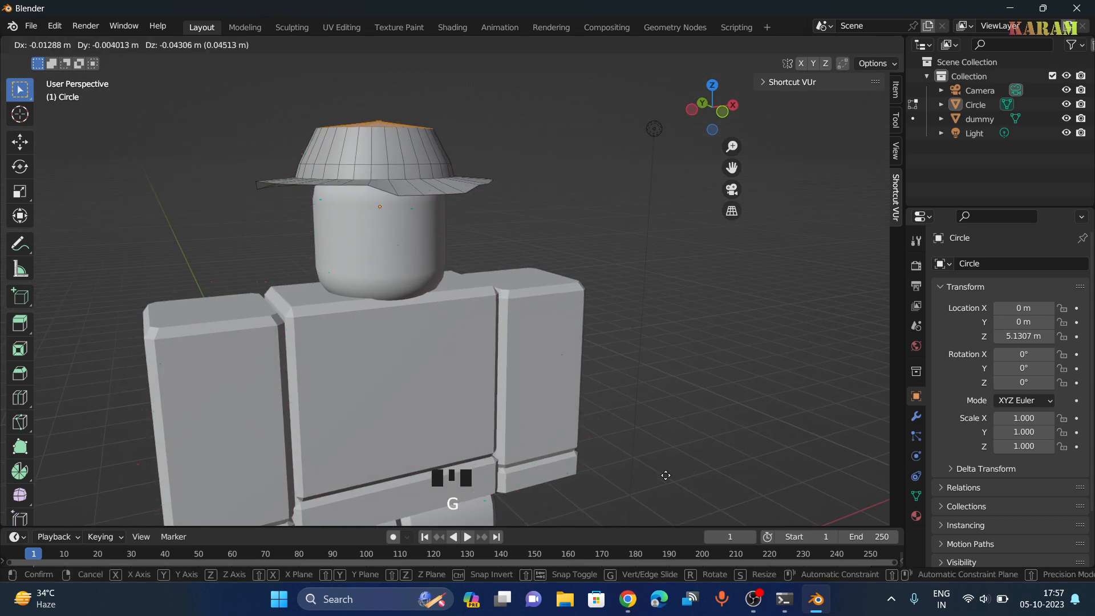
click(667, 466)
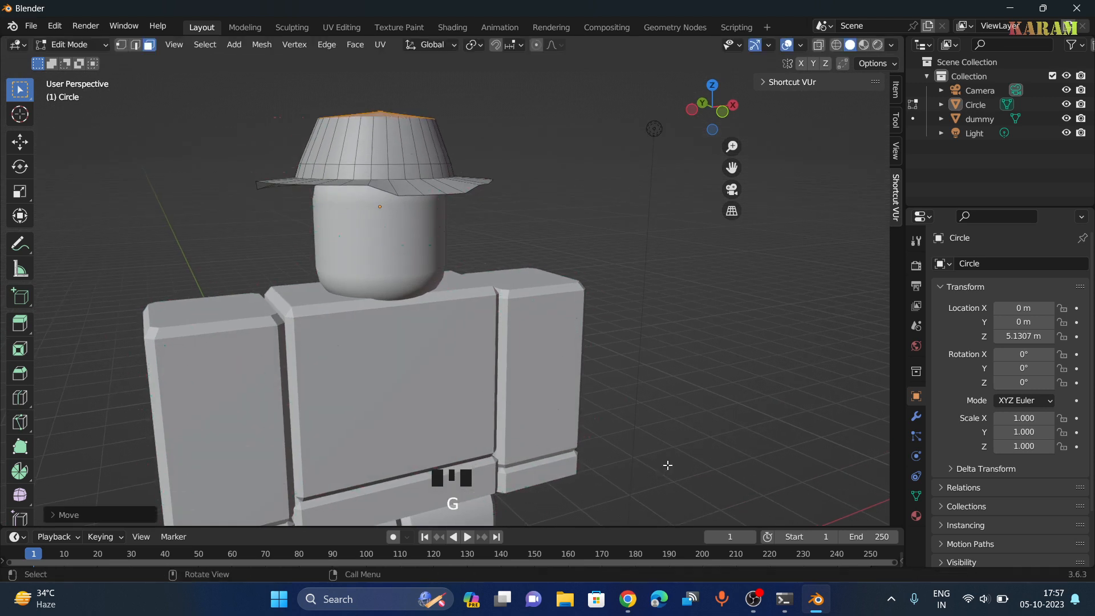
click(617, 270)
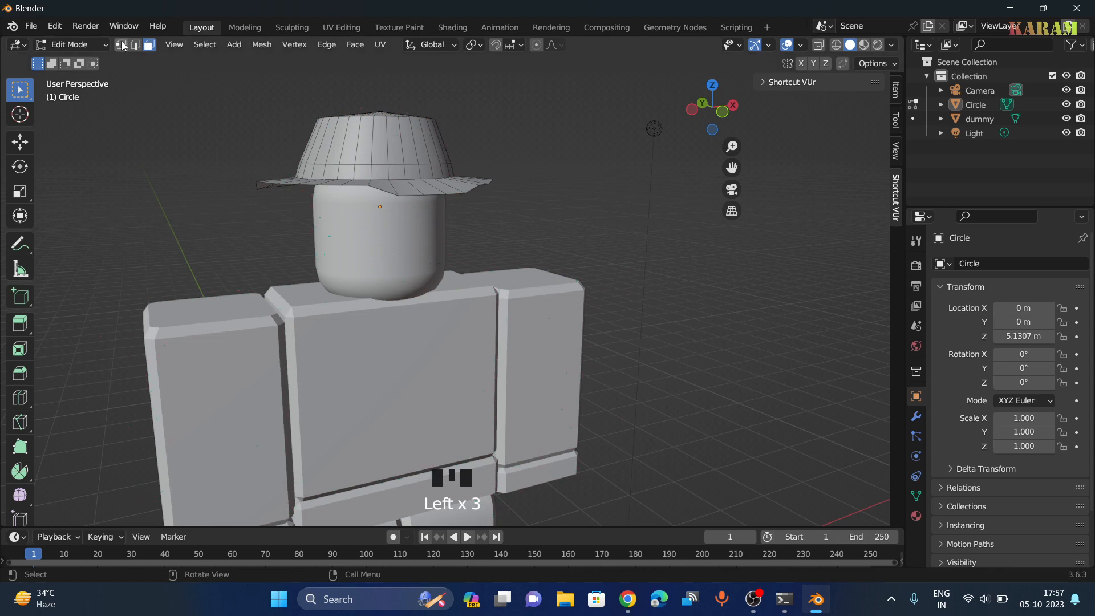
Step: Try to shift the vertices at the centre of the crown's top sideways
middle_drag(595, 142, 576, 215)
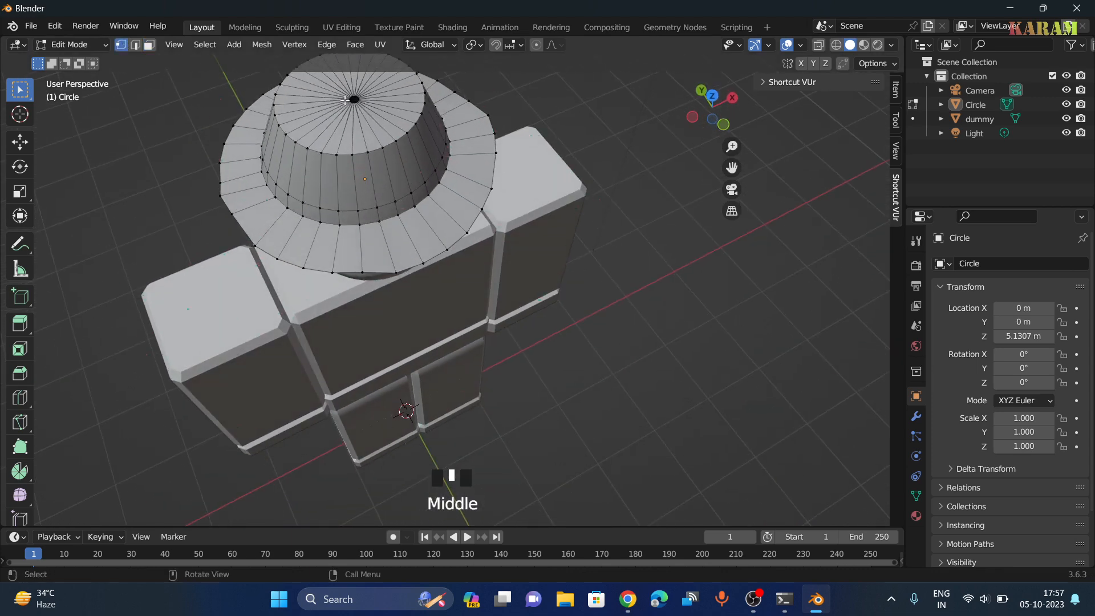
drag(333, 79, 376, 115)
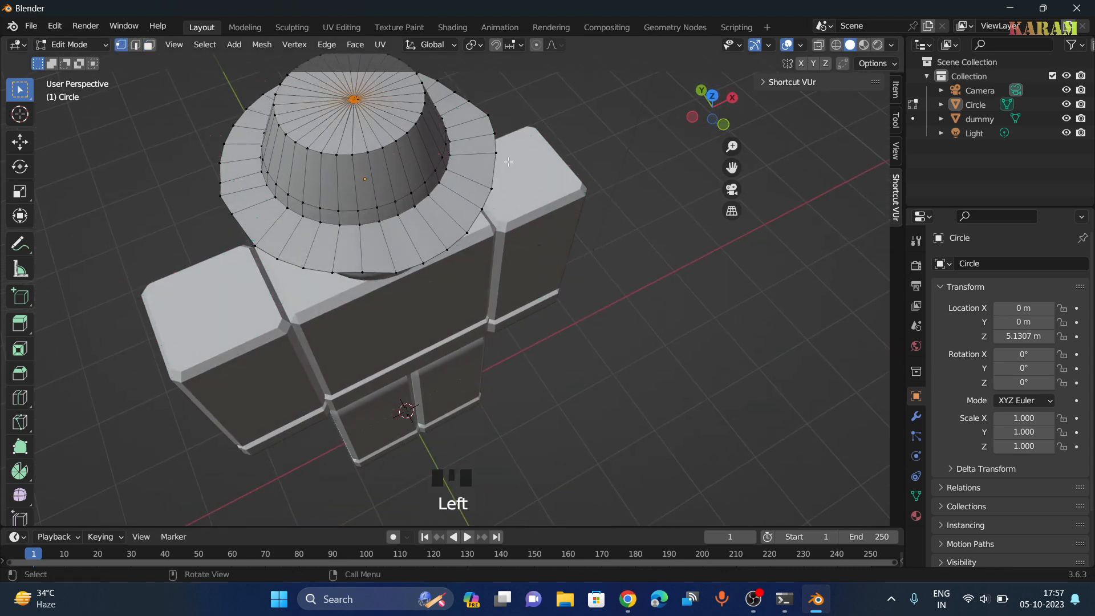
key(g)
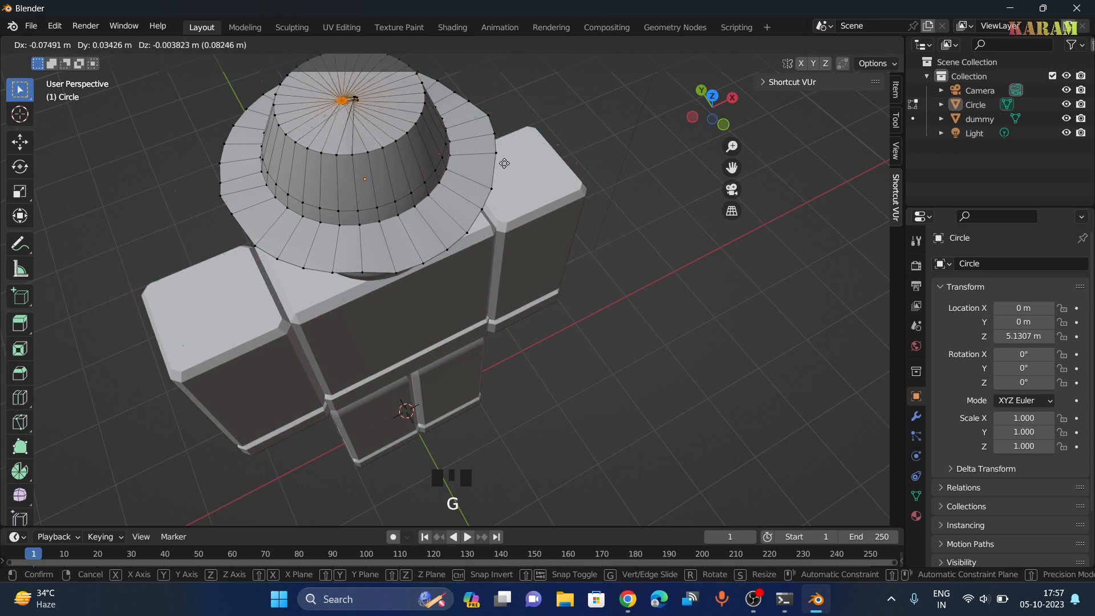
click(505, 162)
key(ctrl+z)
key(ctrl+z)
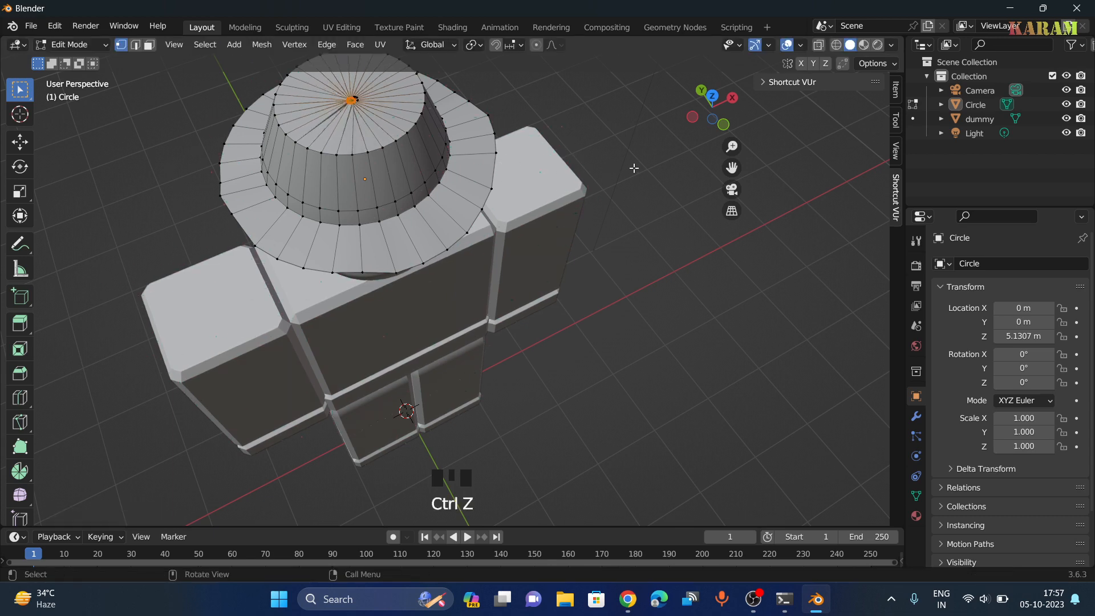
middle_drag(649, 154, 518, 159)
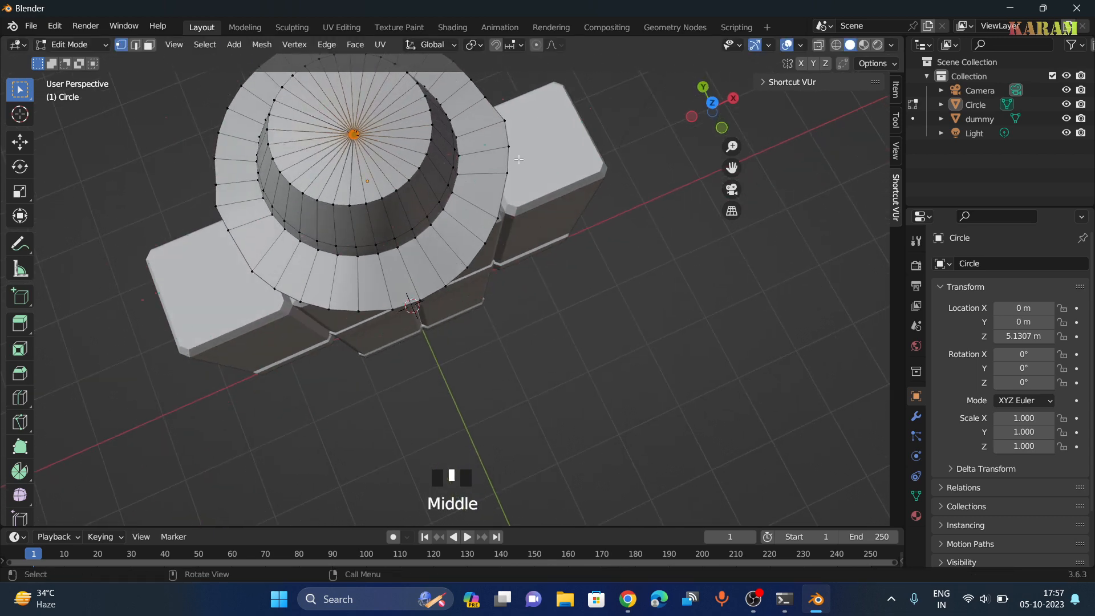
Step: Select the vertex at the centre of the crown's top, shift it by about 0.045 m, and clear the selection
click(350, 129)
middle_drag(615, 156, 607, 107)
key(g)
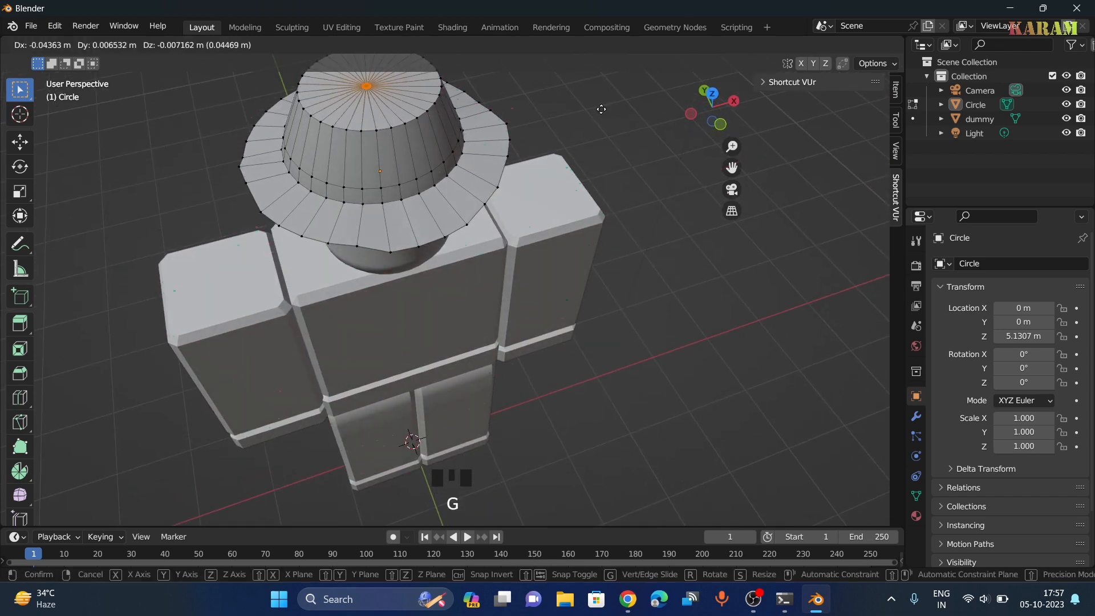
click(601, 109)
middle_drag(645, 132, 649, 56)
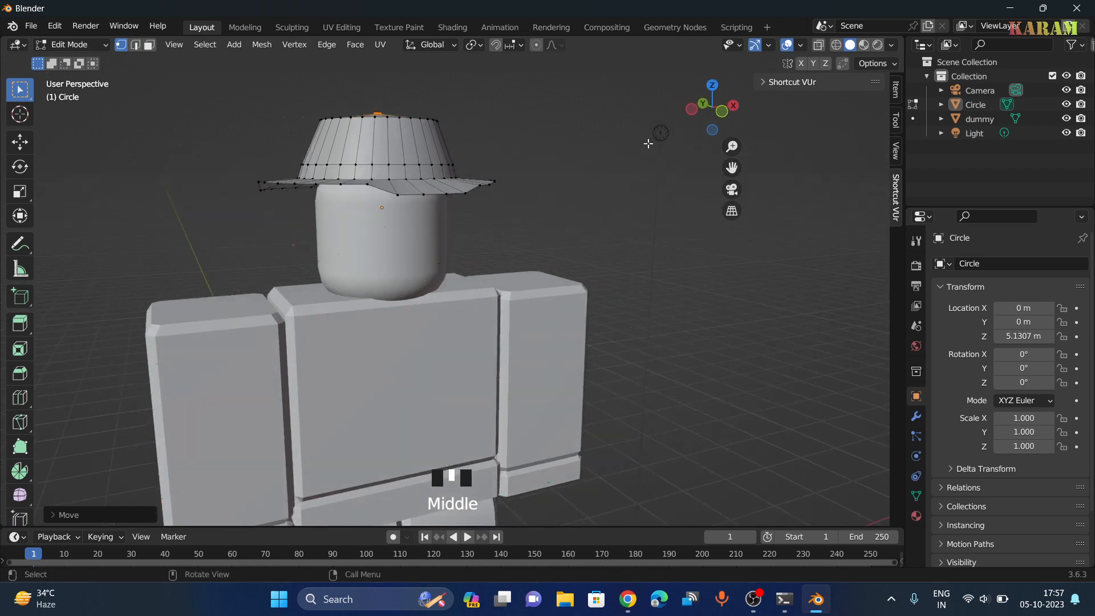
click(642, 223)
Step: Switch to Object Mode and inspect the hat on the dummy's head from the side and front
click(88, 43)
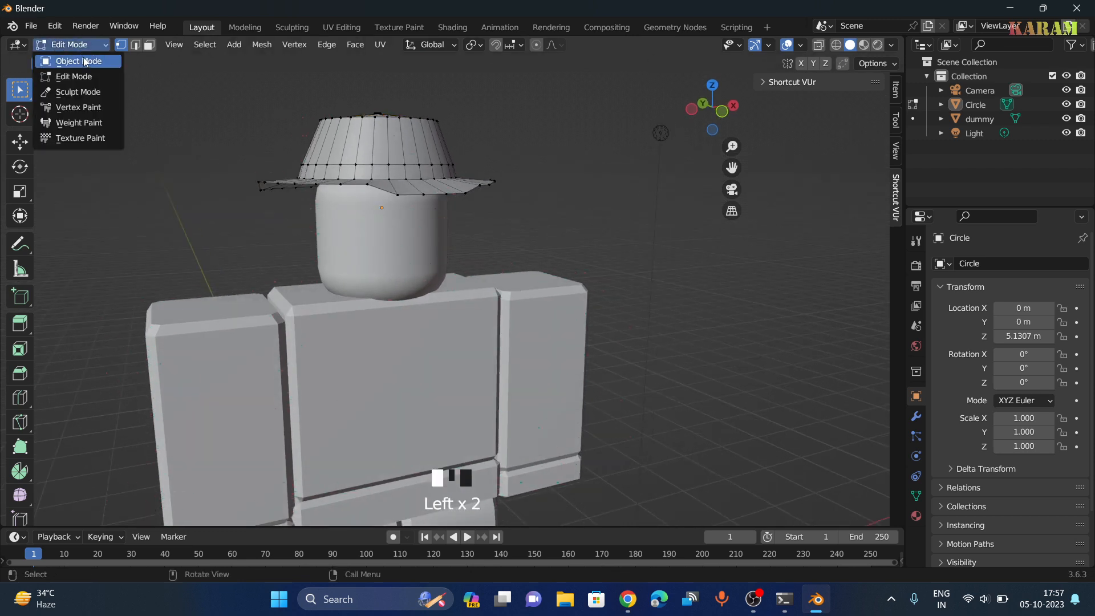
click(84, 61)
middle_drag(532, 159, 779, 192)
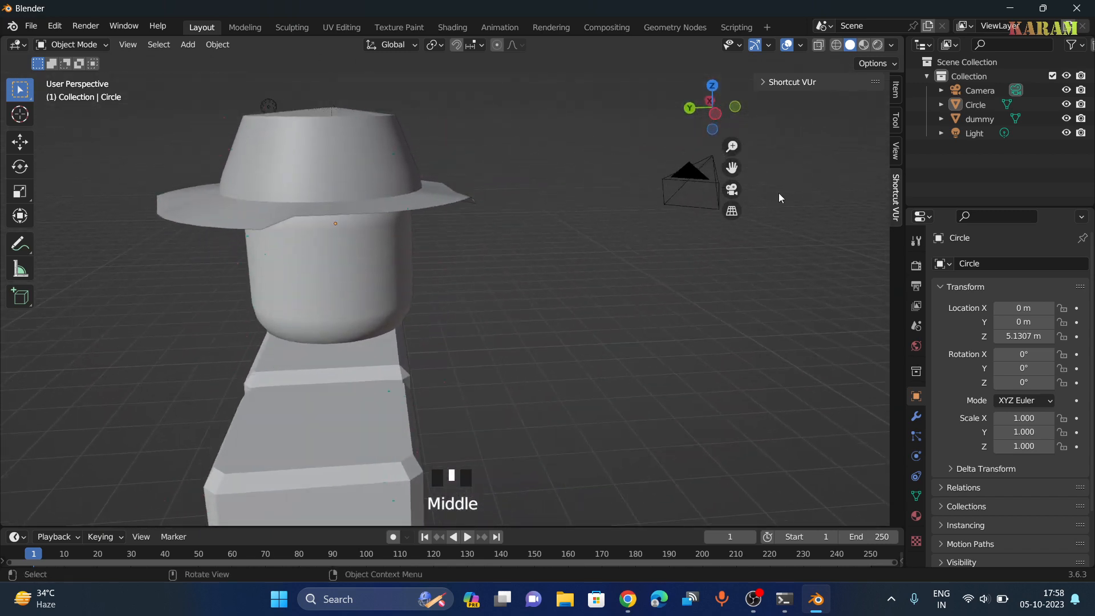
click(717, 116)
middle_drag(648, 170, 378, 237)
scroll(431, 249, up, 2)
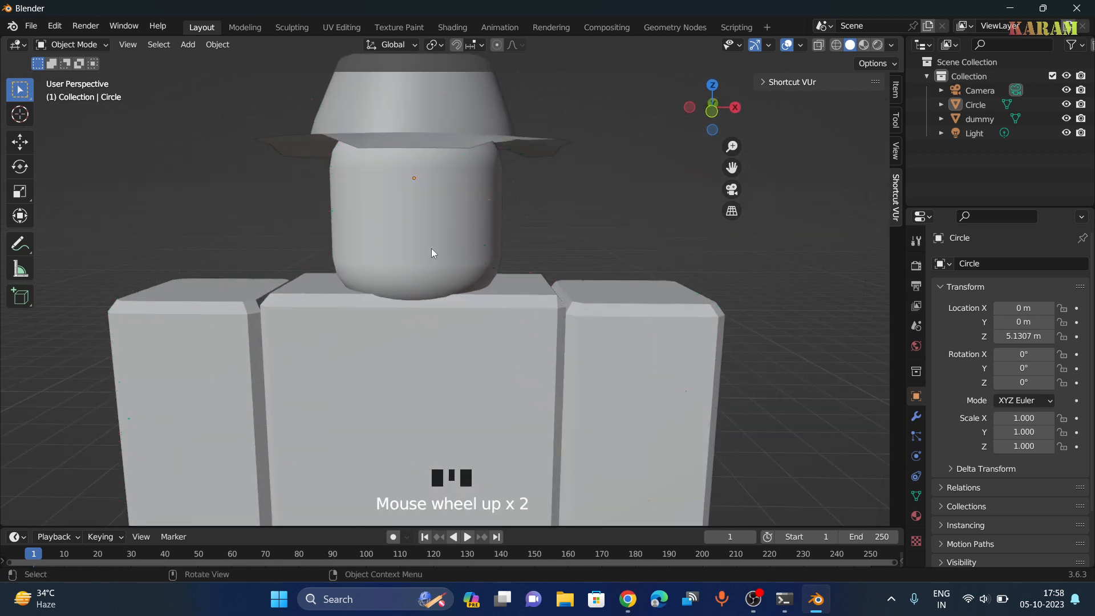
key(alt+r)
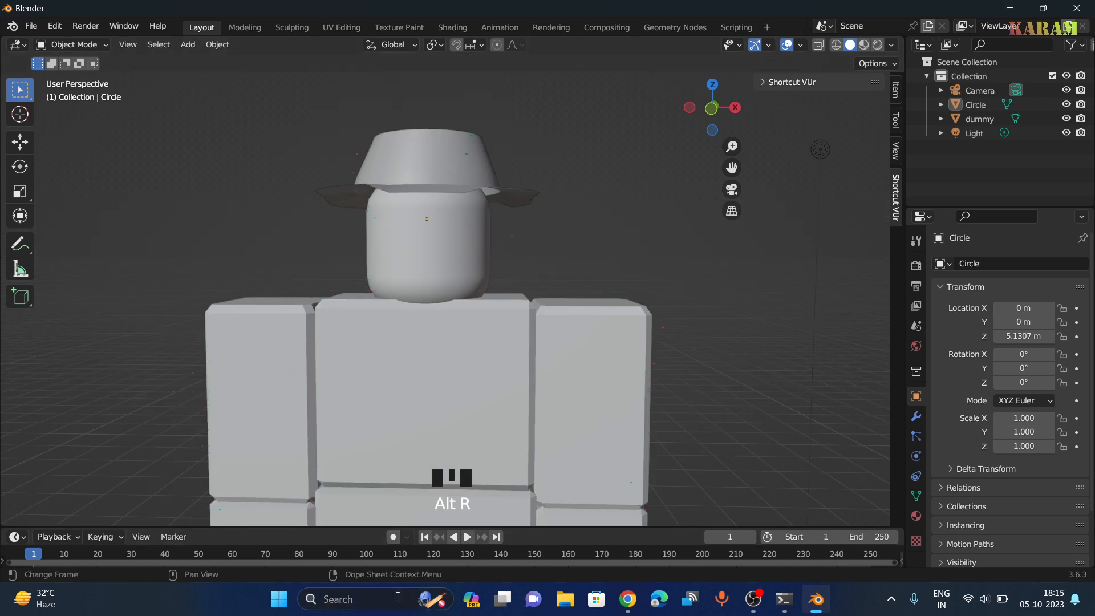
Step: Find and open the Paint app with a blank canvas
click(397, 596)
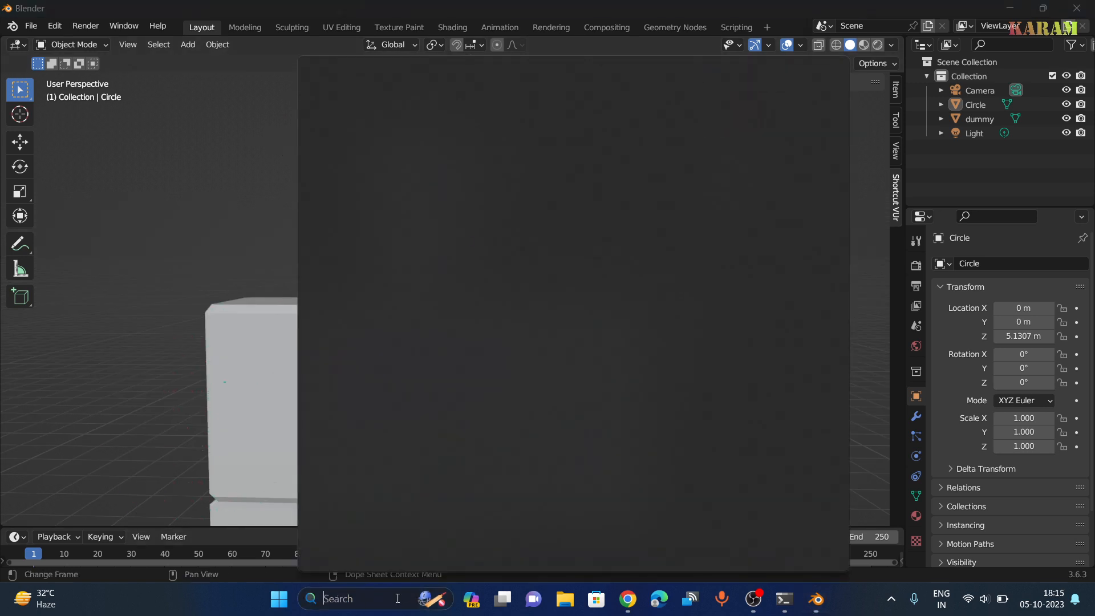
text(pain)
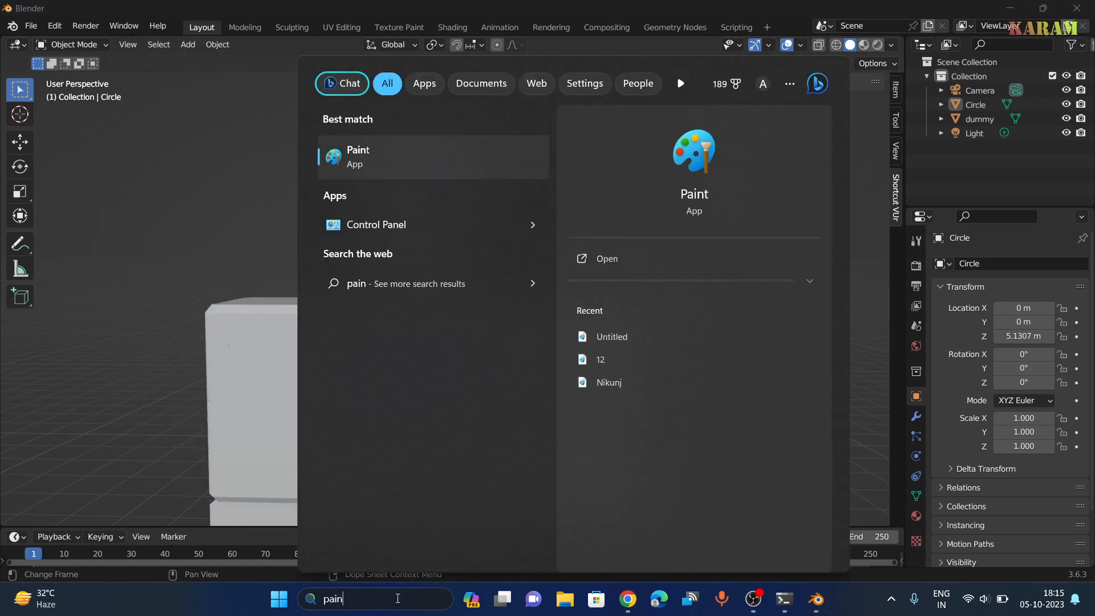
key(Return)
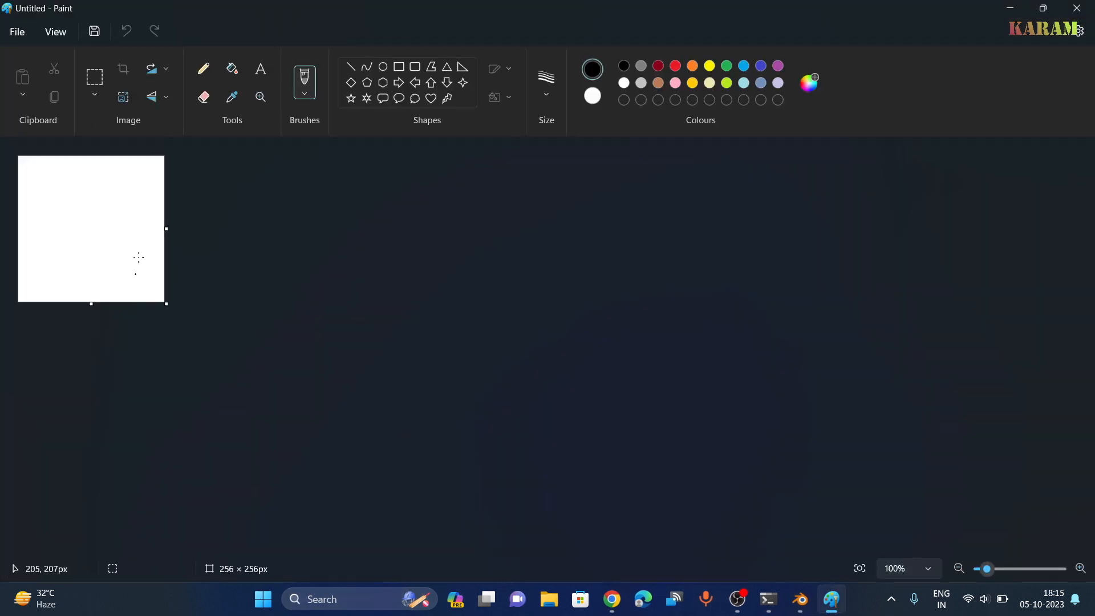
Step: Confirm a canvas width and height of 256 pixels in the image properties
click(17, 31)
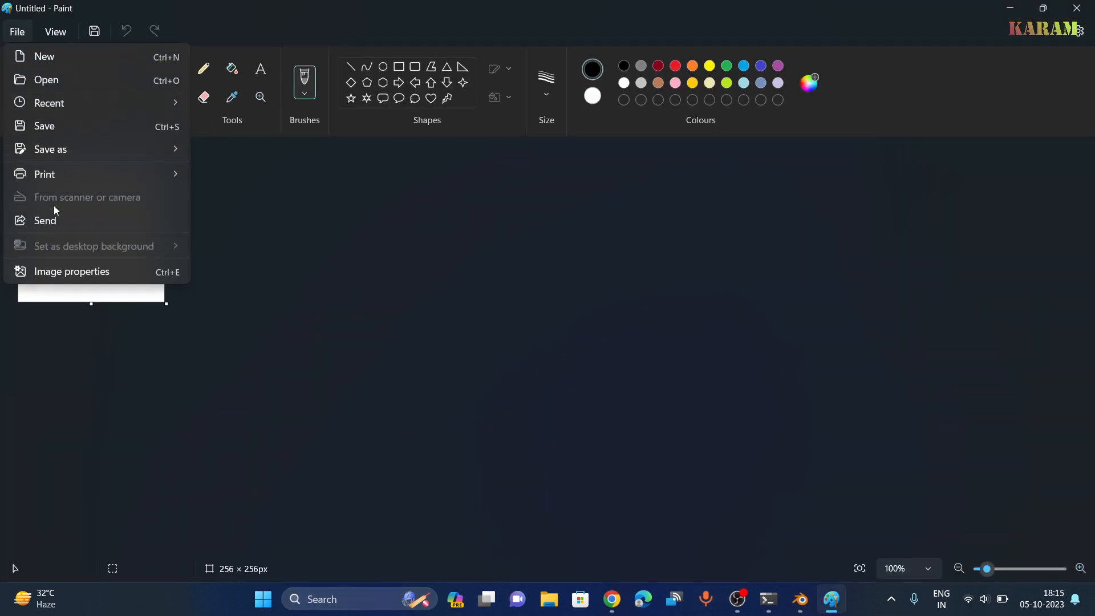
click(77, 275)
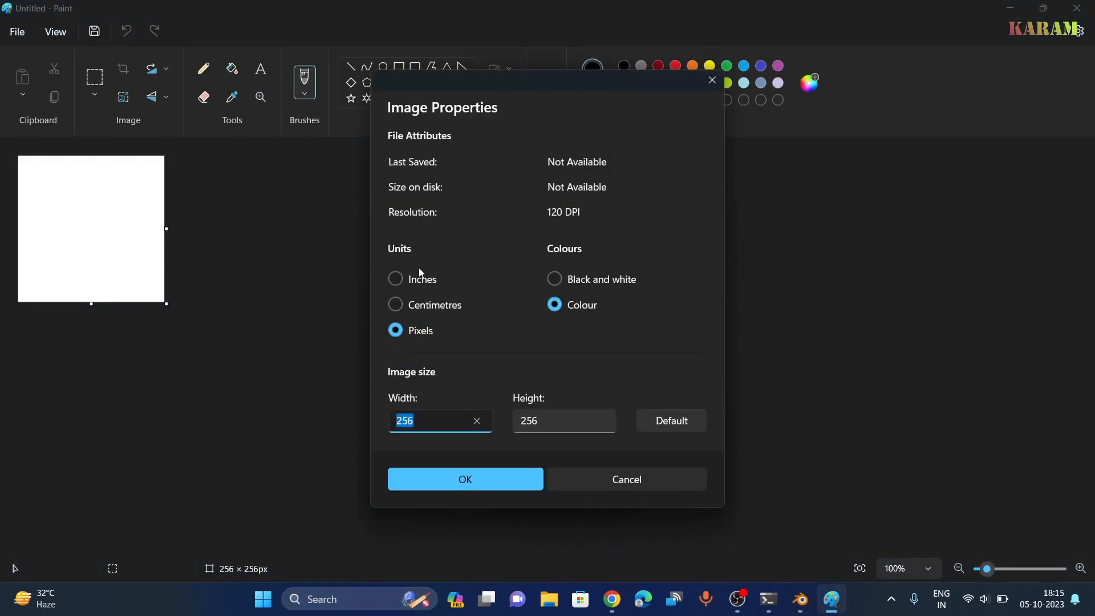
drag(409, 420, 396, 420)
drag(532, 424, 494, 428)
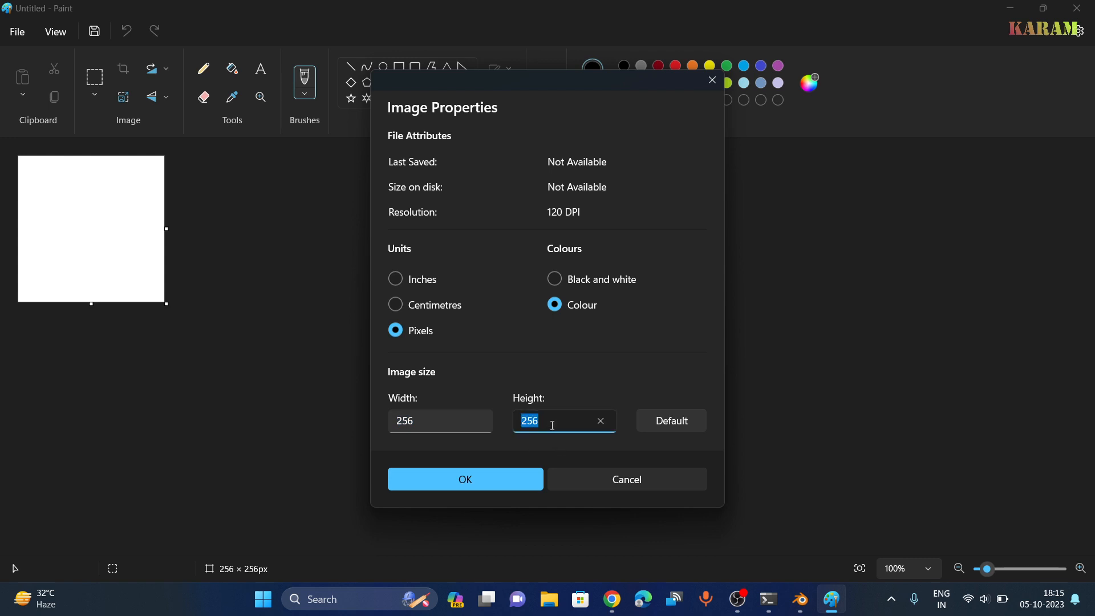
drag(406, 415, 414, 412)
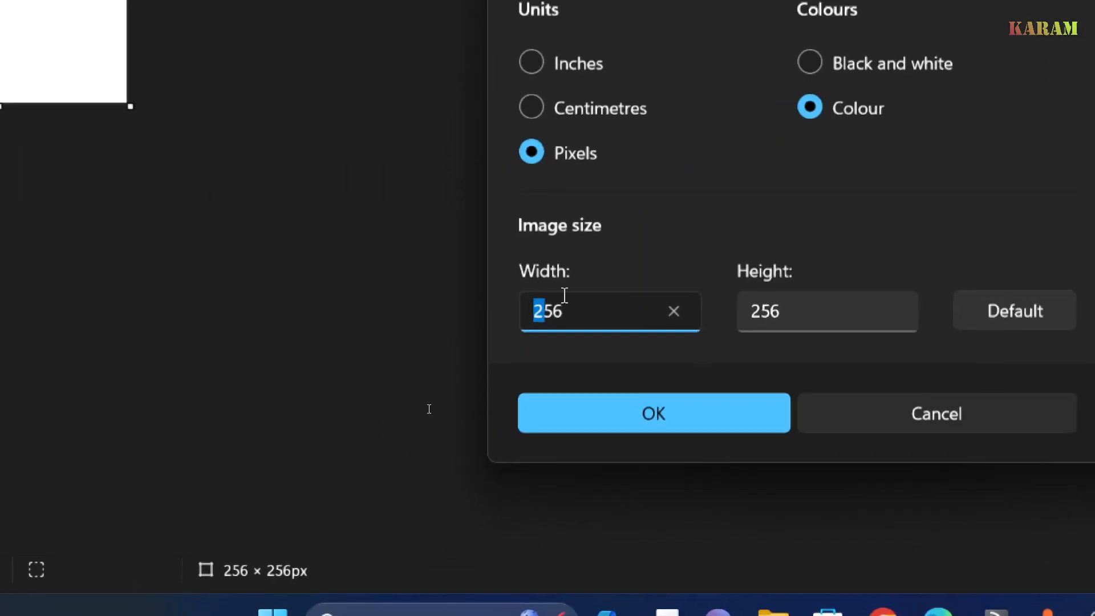
click(743, 313)
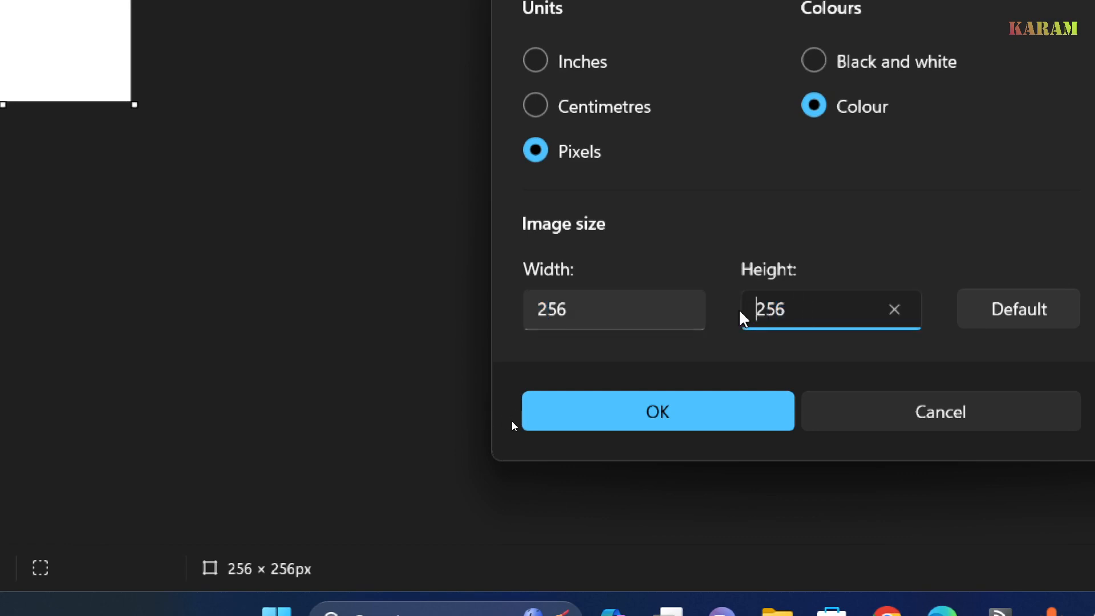
double_click(361, 306)
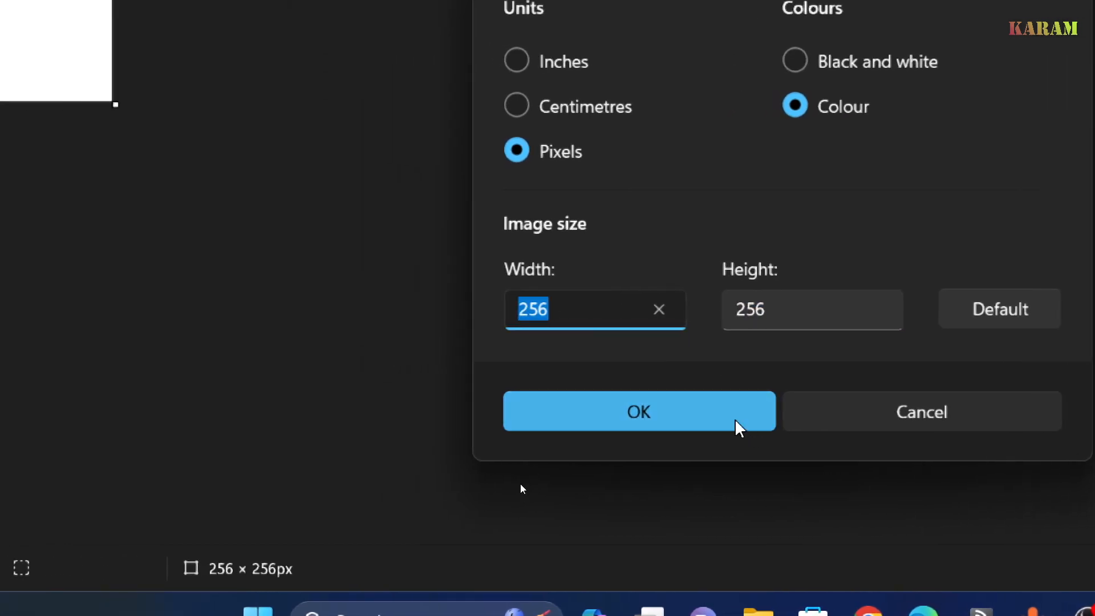
click(546, 425)
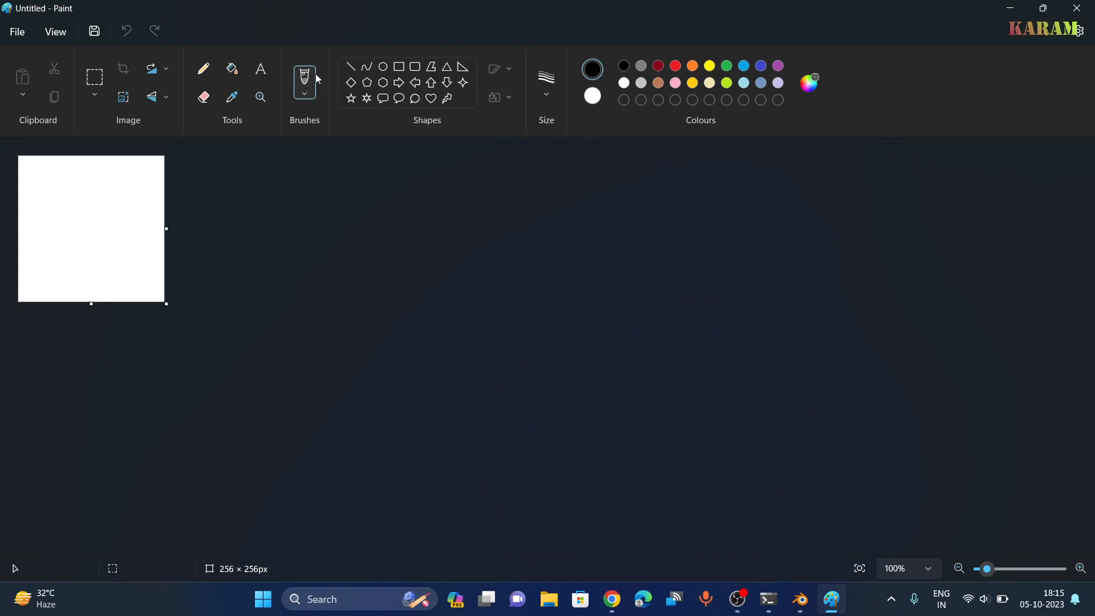
Step: Try to draw a rounded rectangle about 115 × 255 px over the left half of the canvas
click(415, 68)
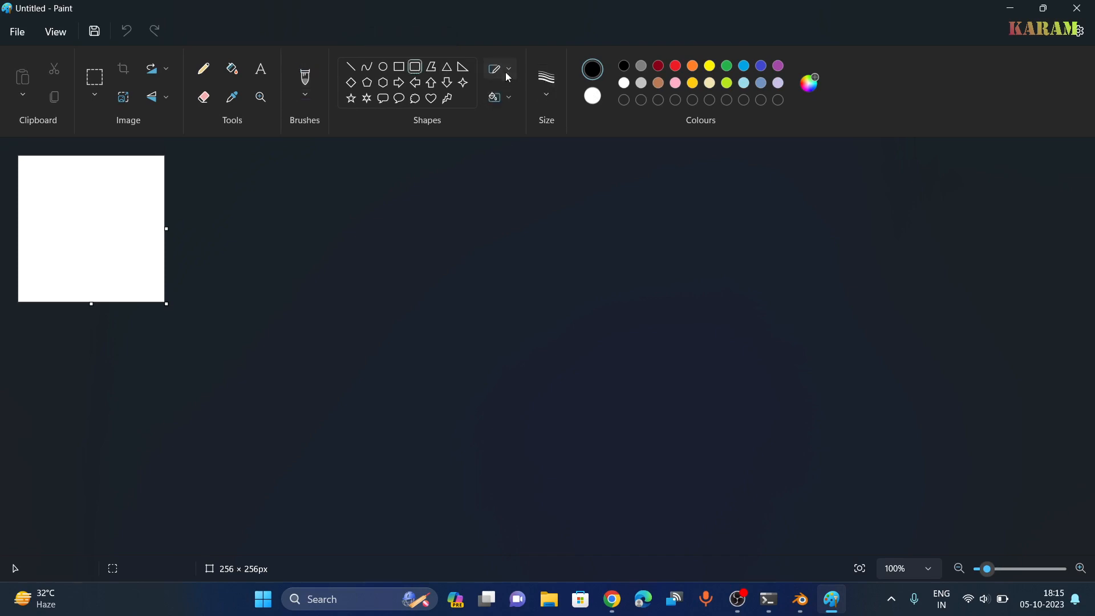
click(505, 71)
click(505, 72)
drag(19, 157, 86, 301)
key(ctrl+z)
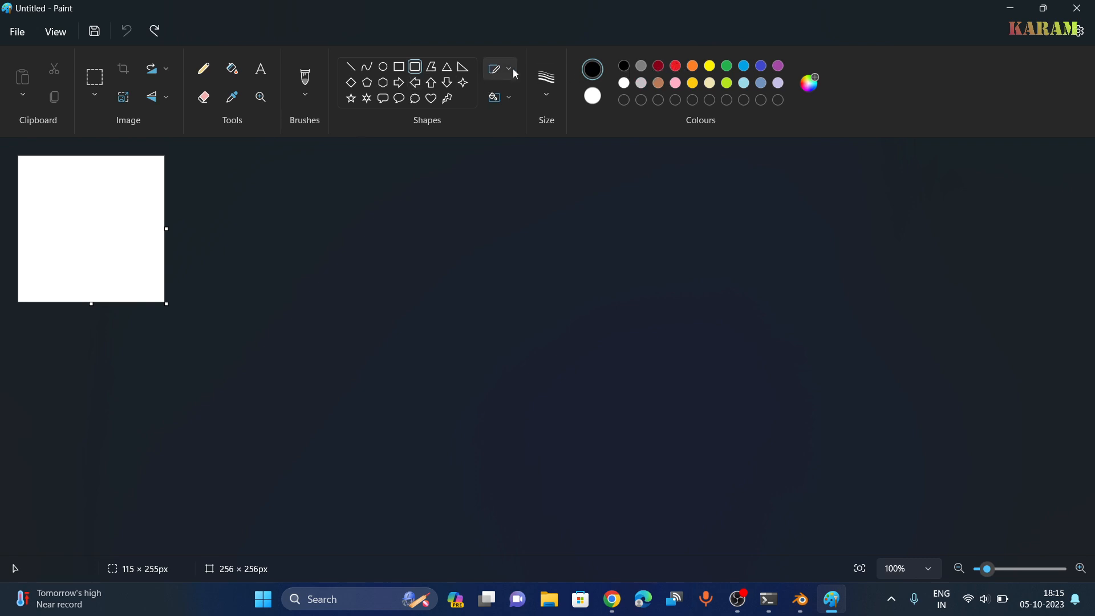
Step: Try solid-filled rounded rectangles over the left part of the canvas, first about 85 × 260 px in black, then about 78 × 189 px in green
click(508, 101)
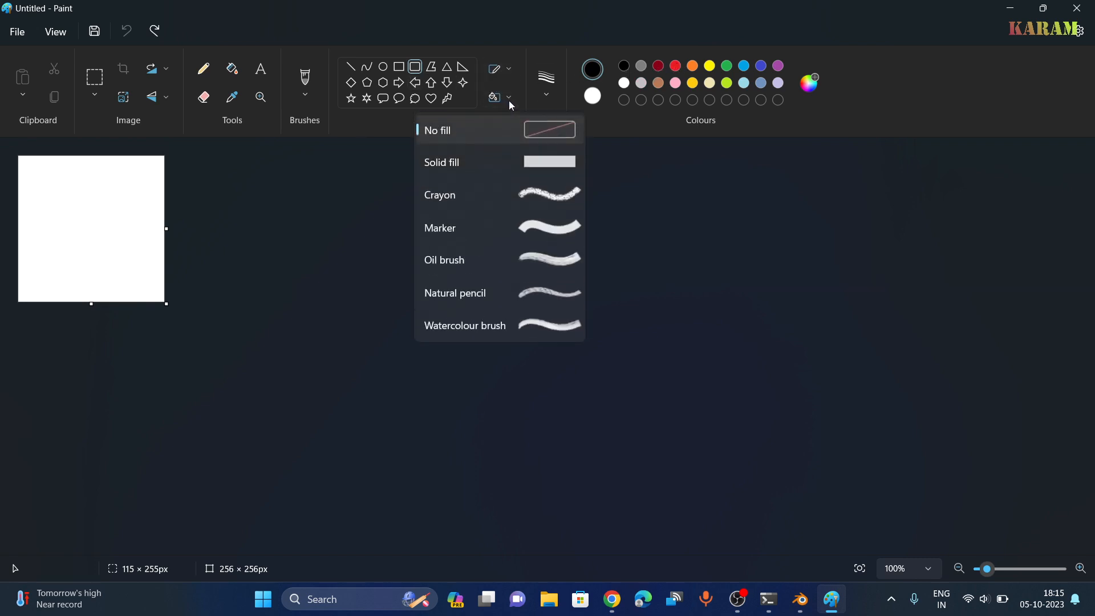
click(549, 165)
drag(21, 158, 68, 306)
key(ctrl+z)
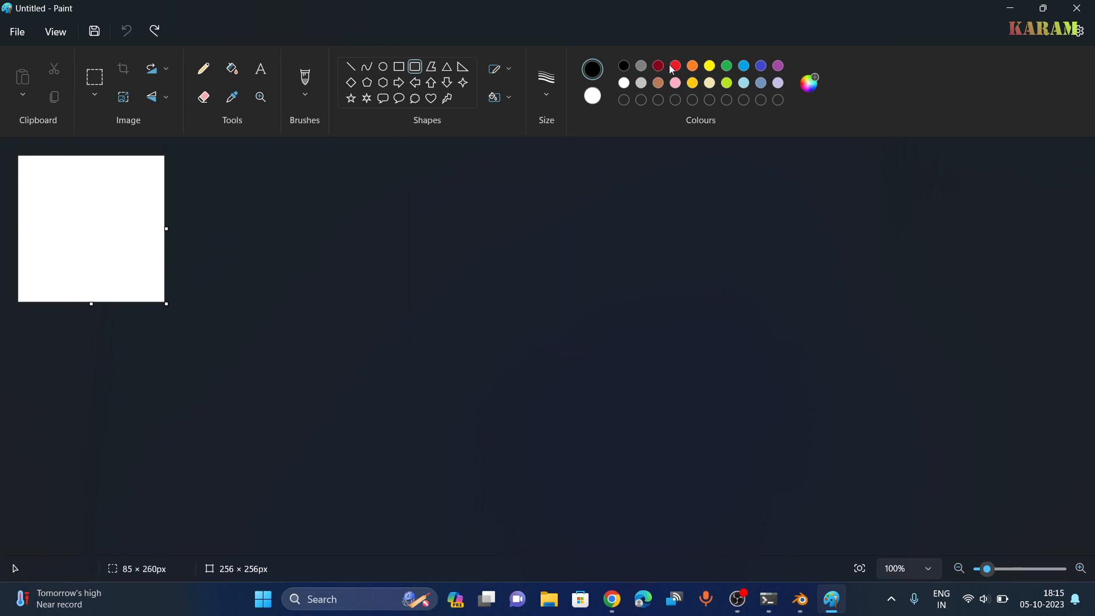
click(727, 67)
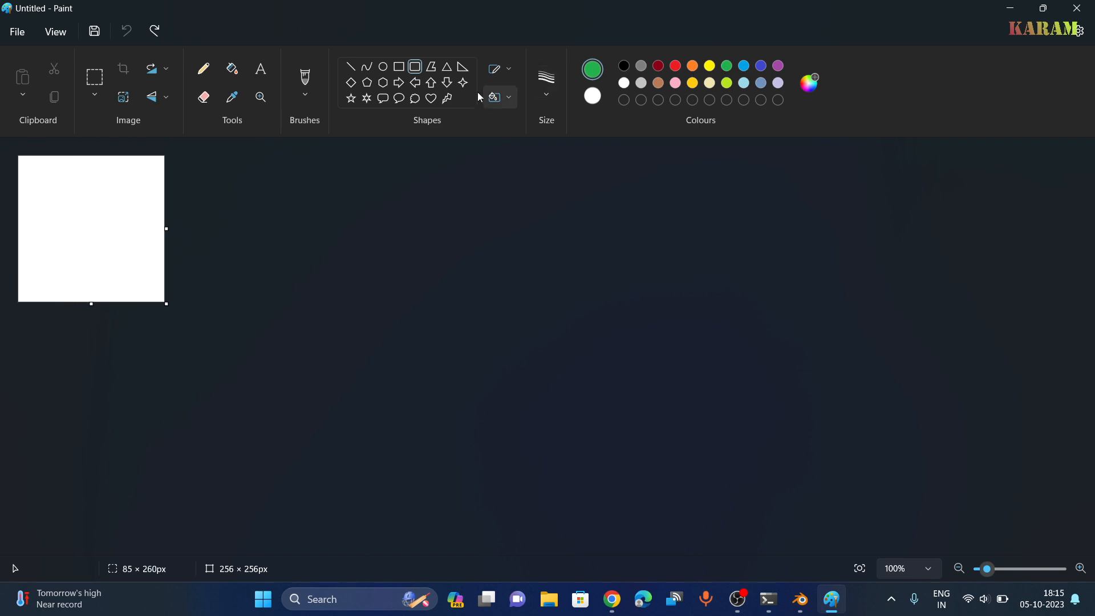
drag(22, 157, 66, 264)
key(ctrl+z)
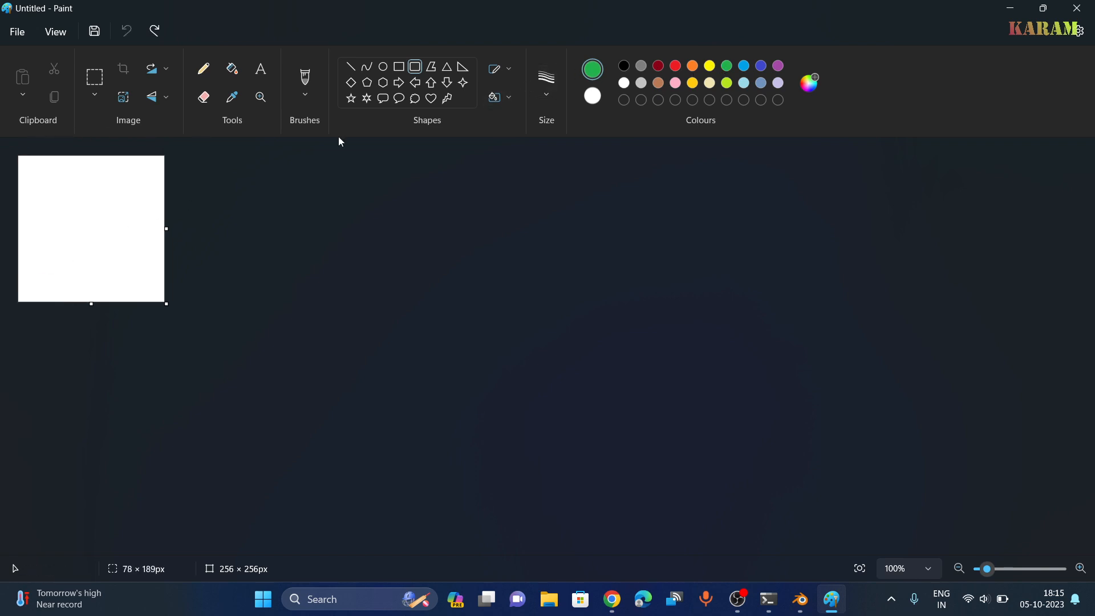
Step: Try a rounded rectangle about 97 × 247 px with Marker fill and no outline over the left part of the canvas
click(498, 99)
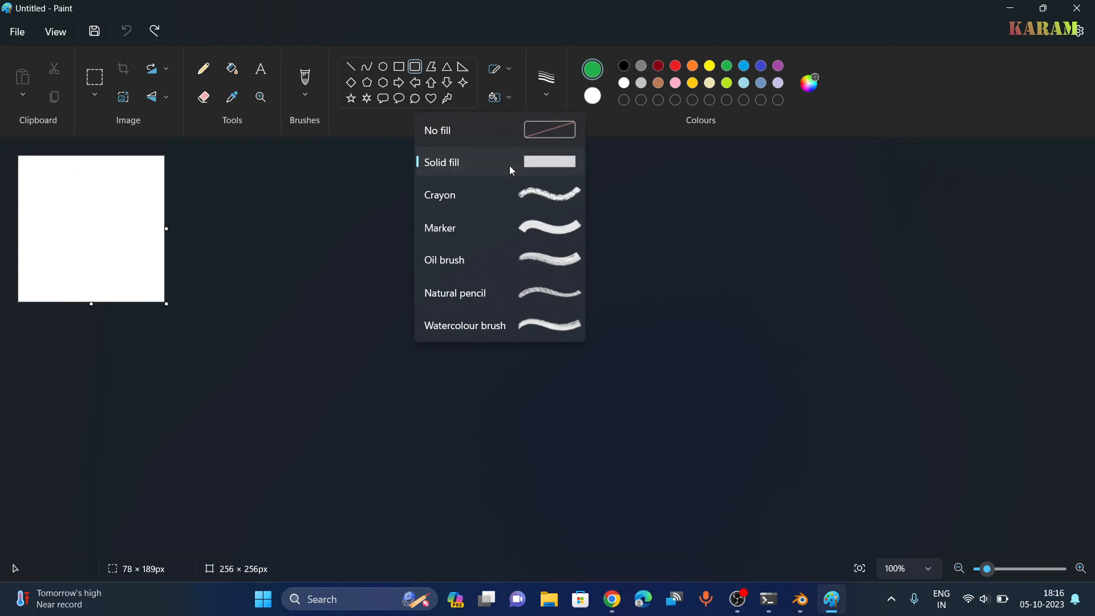
click(521, 238)
click(502, 70)
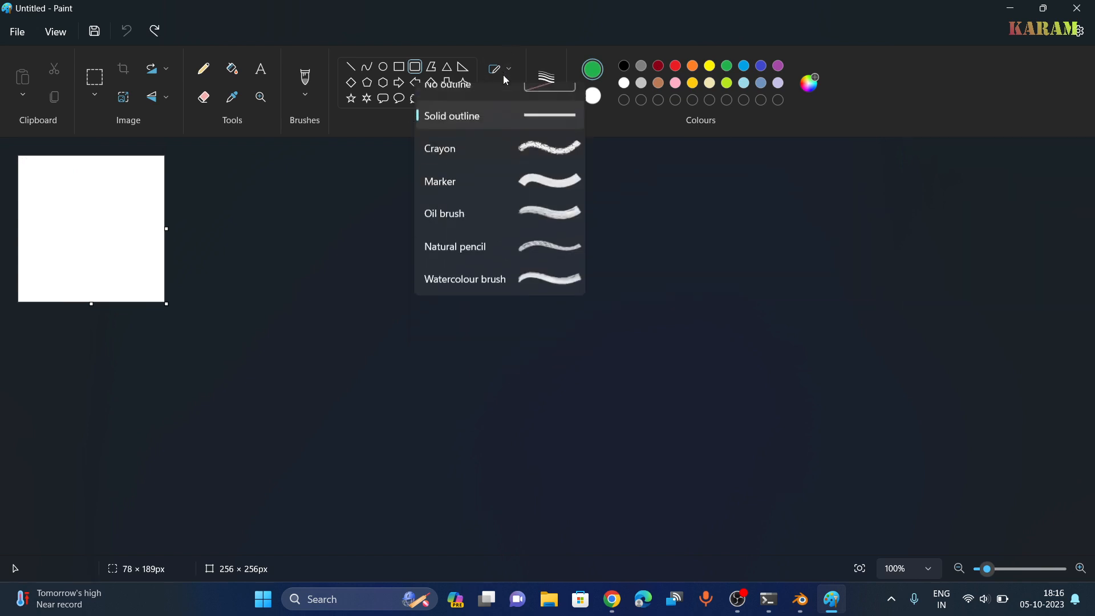
click(474, 102)
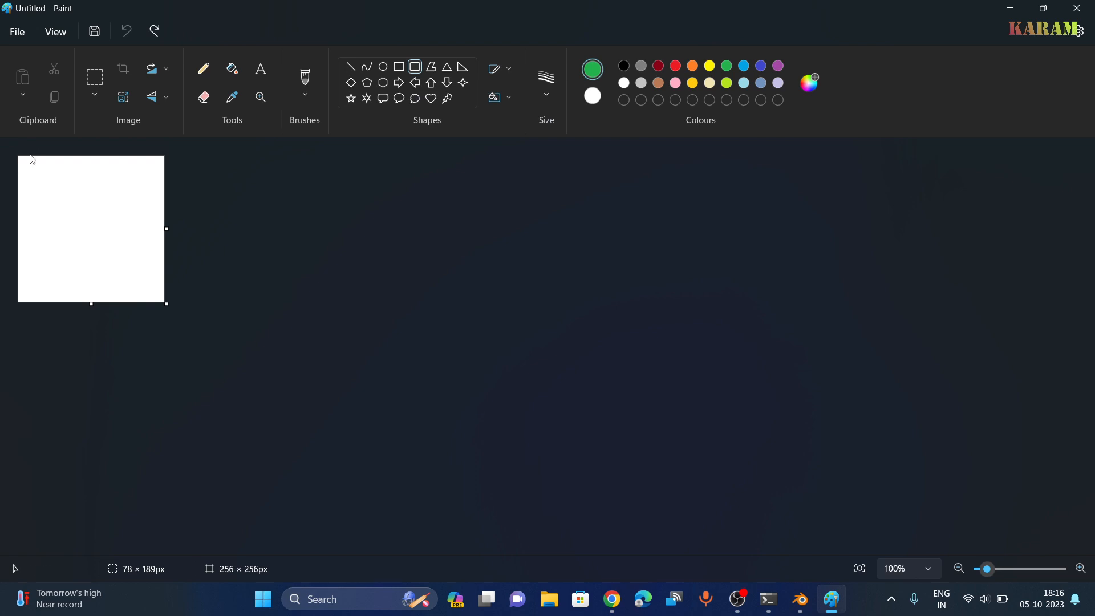
drag(22, 158, 79, 296)
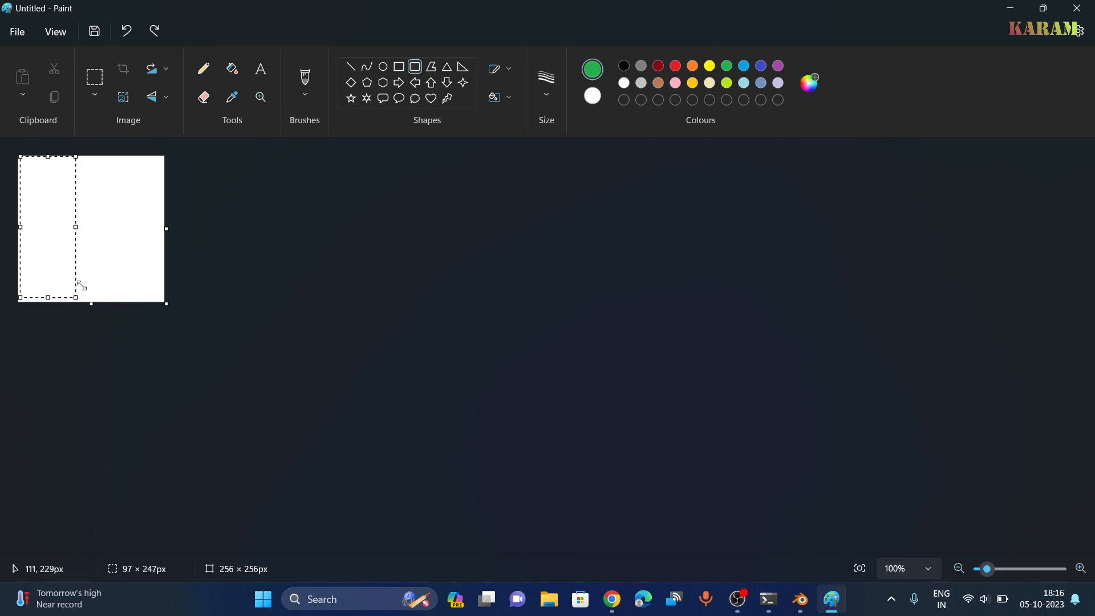
click(103, 251)
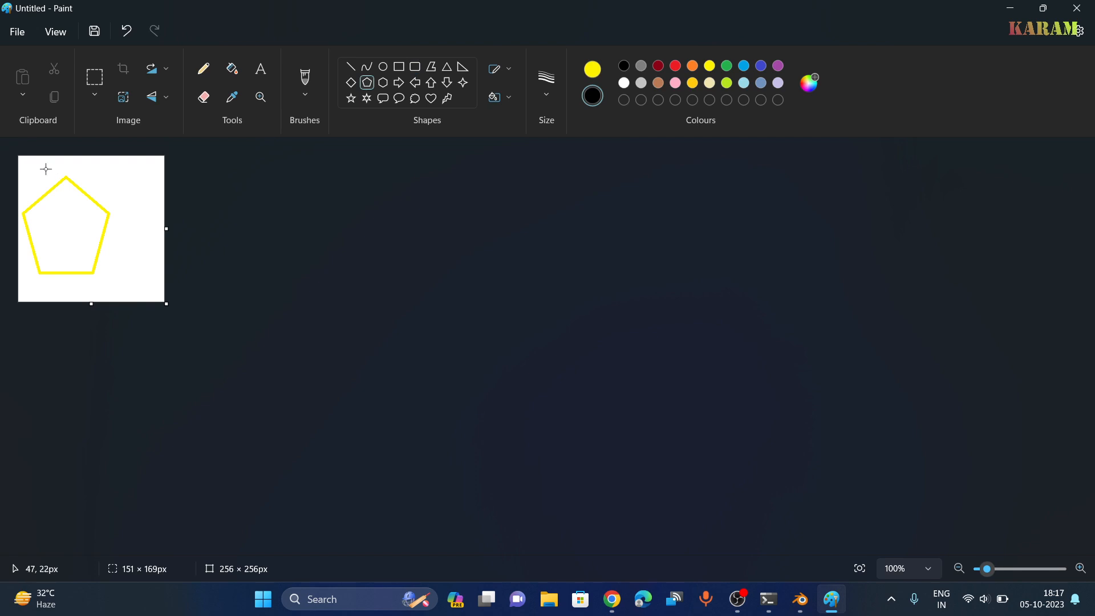
Step: Undo the yellow pentagon and draw a black-filled, yellow-outlined rectangle about 127 × 251 px over the left half of the canvas
key(ctrl+z)
mouse_move(22, 158)
mouse_down()
mouse_move(43, 175)
mouse_move(82, 299)
mouse_up()
key(ctrl+z)
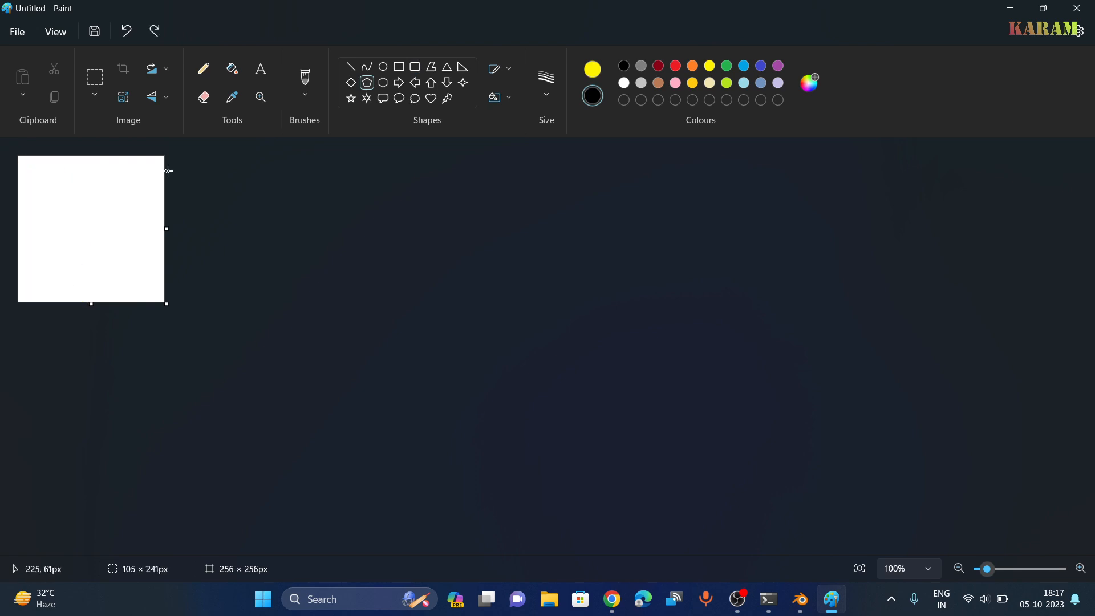
click(399, 67)
drag(20, 157, 91, 301)
click(319, 218)
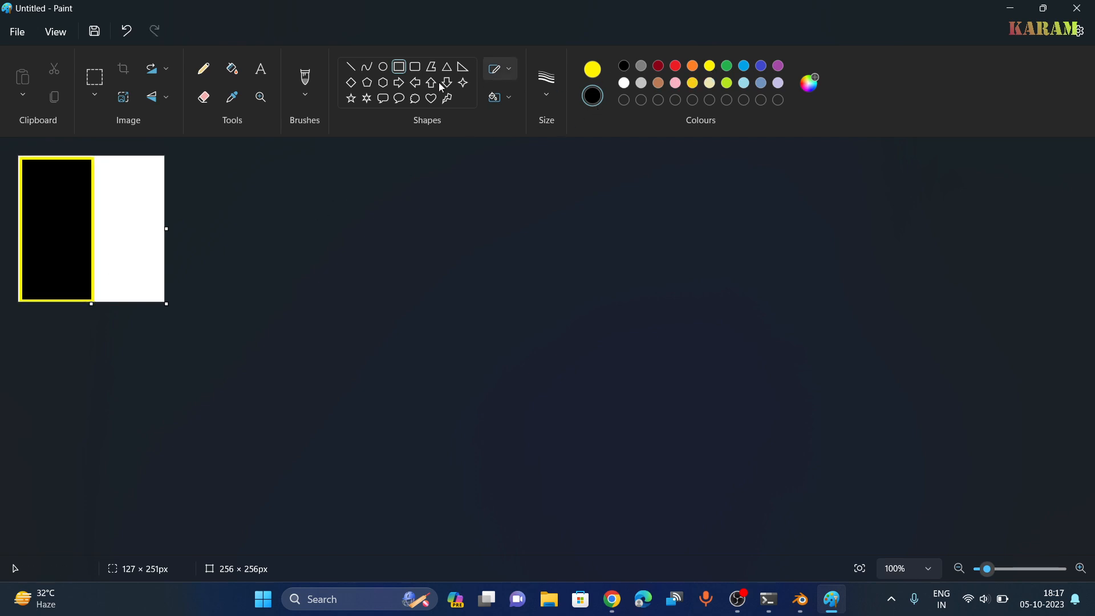
Step: Set the fill colour to dark blue #00023D and draw a rectangle about 115 × 246 px over the right half of the canvas
click(763, 84)
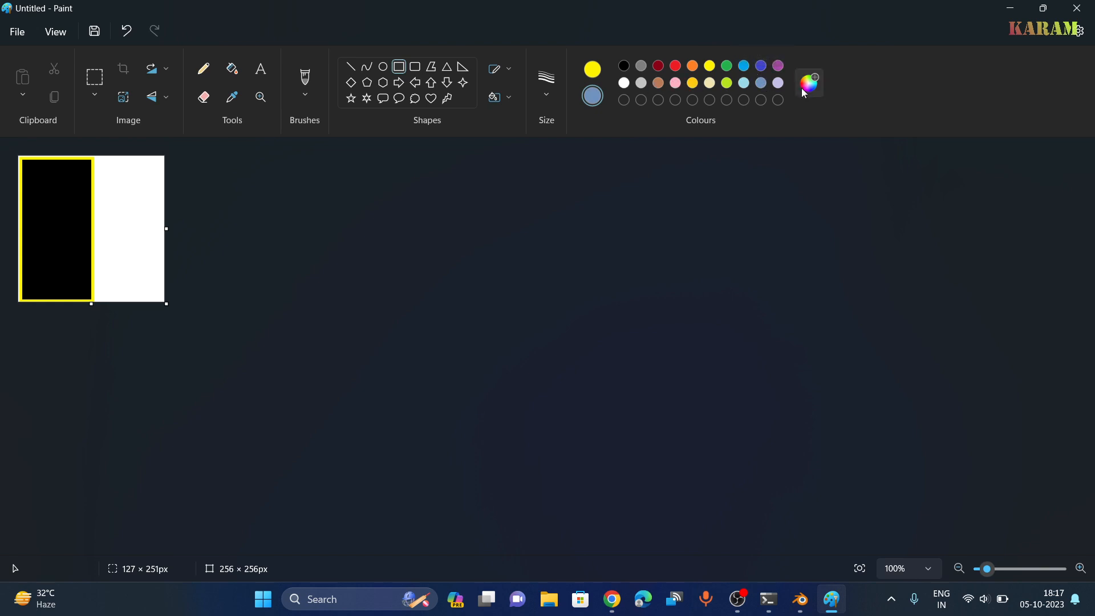
click(806, 89)
click(476, 138)
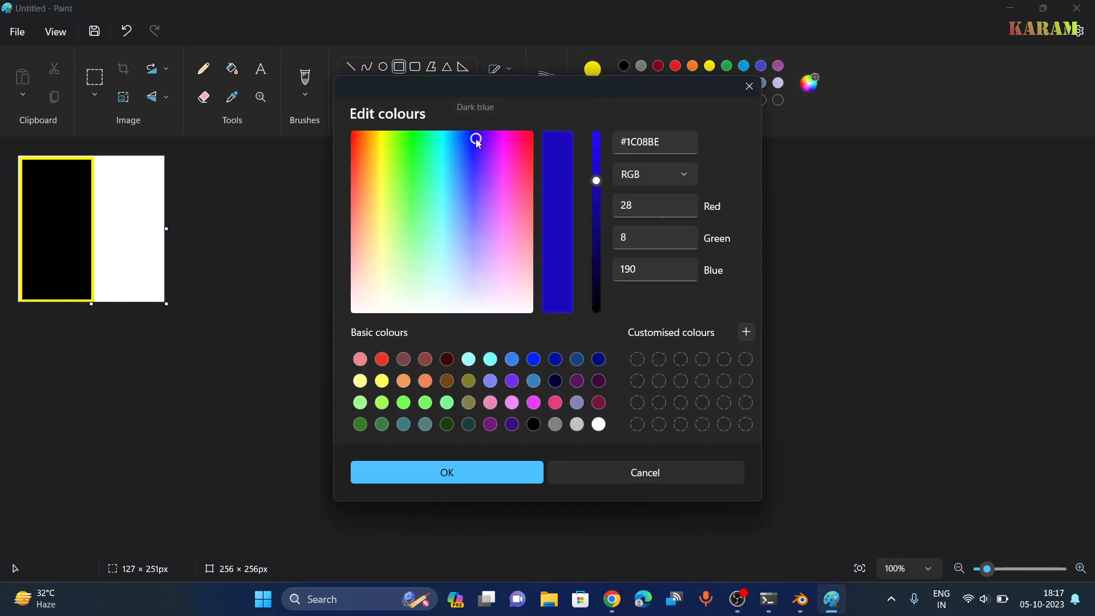
click(599, 384)
click(580, 384)
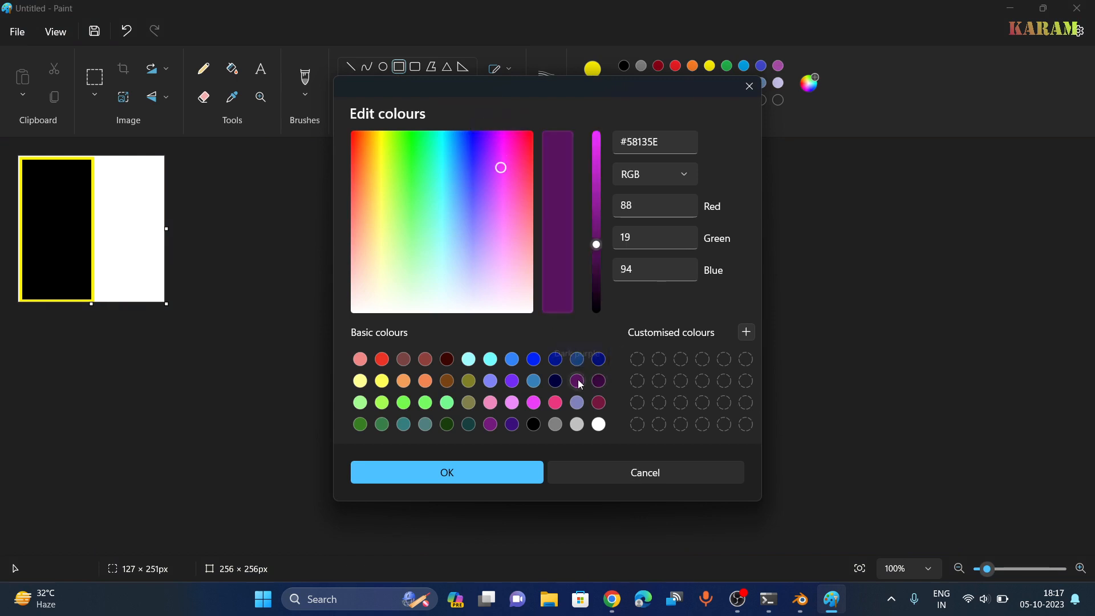
click(556, 381)
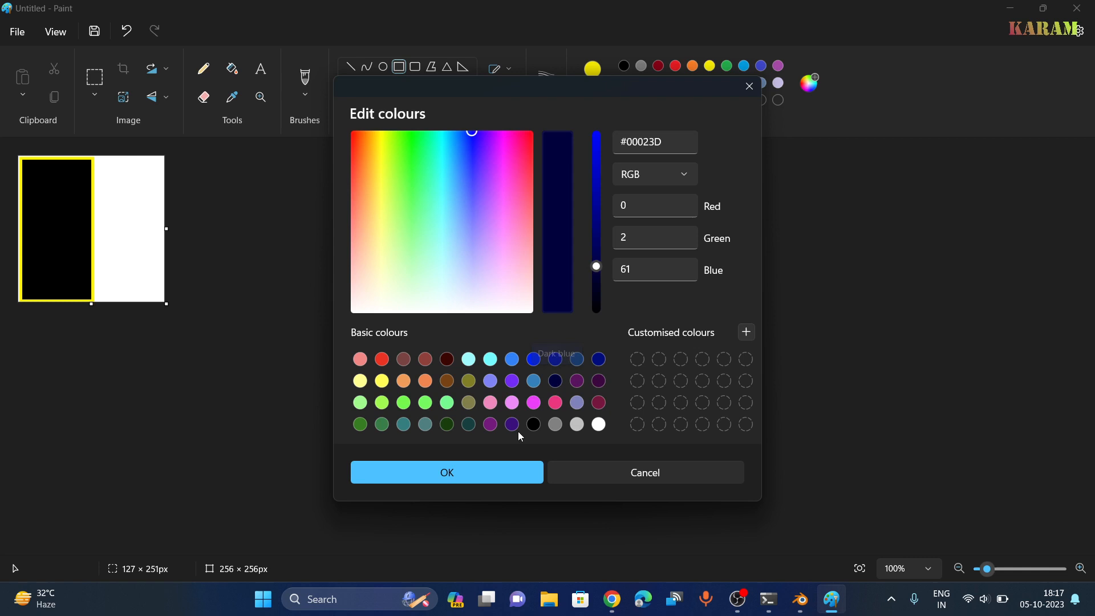
click(492, 483)
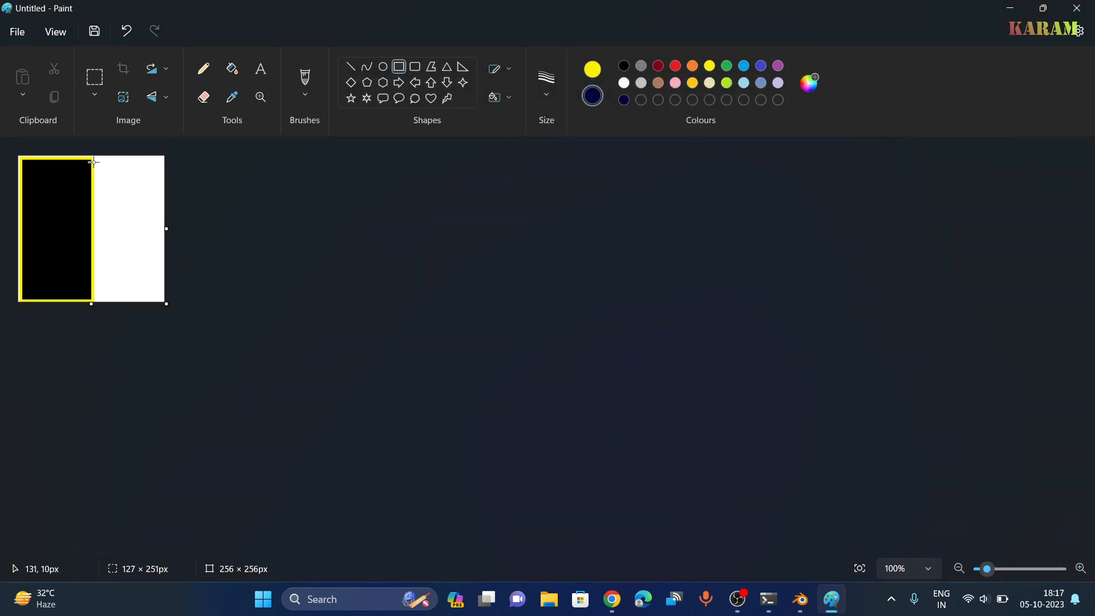
drag(96, 160, 162, 302)
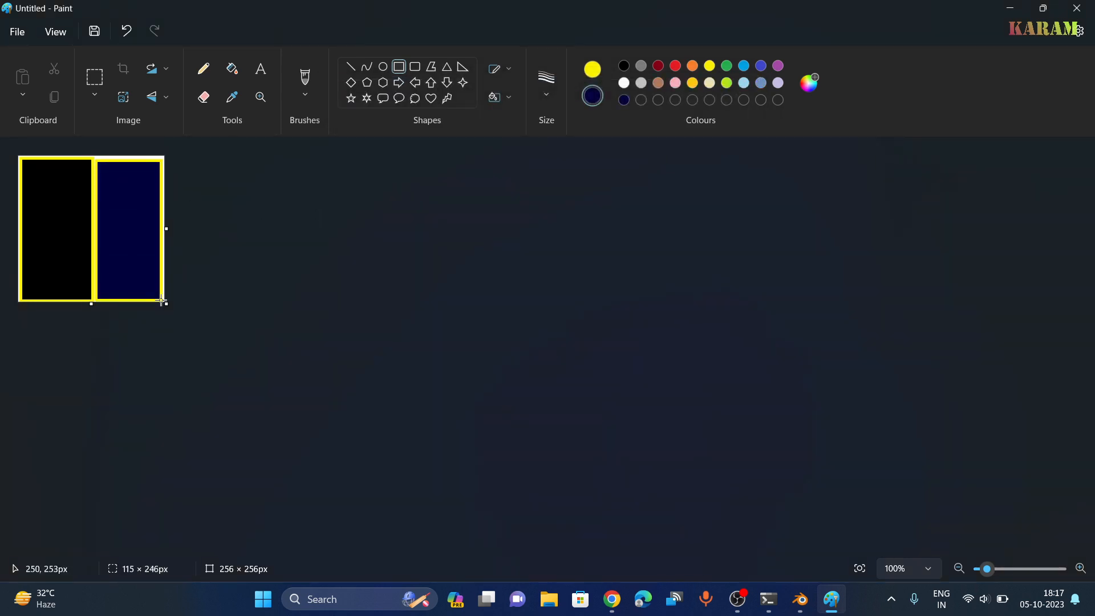
Step: Save the painted texture to the Desktop as the PNG file Untitled, replacing the existing file
click(20, 32)
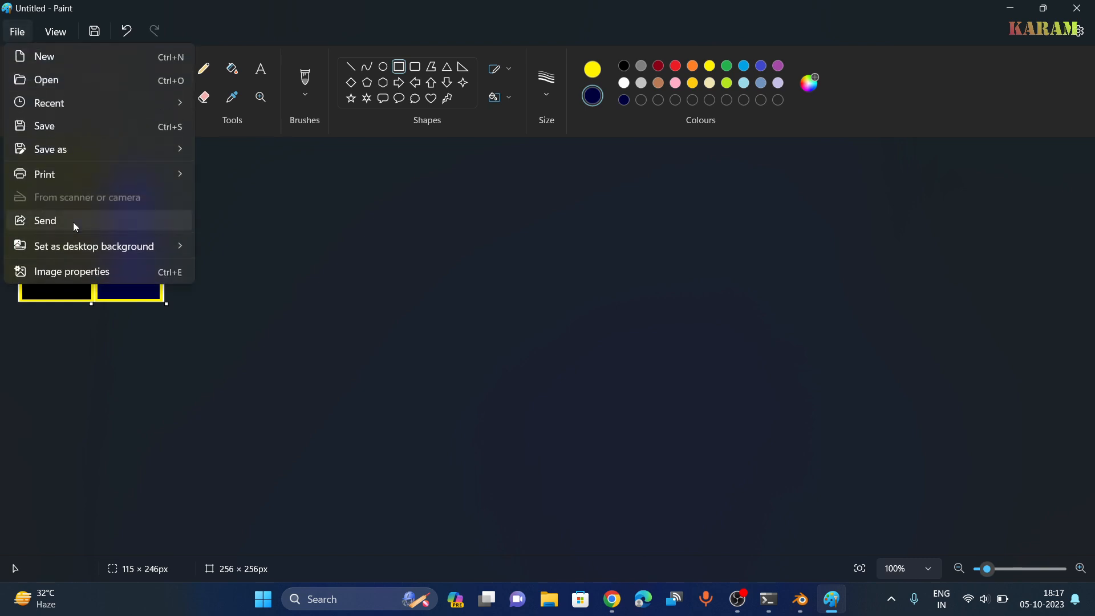
click(58, 129)
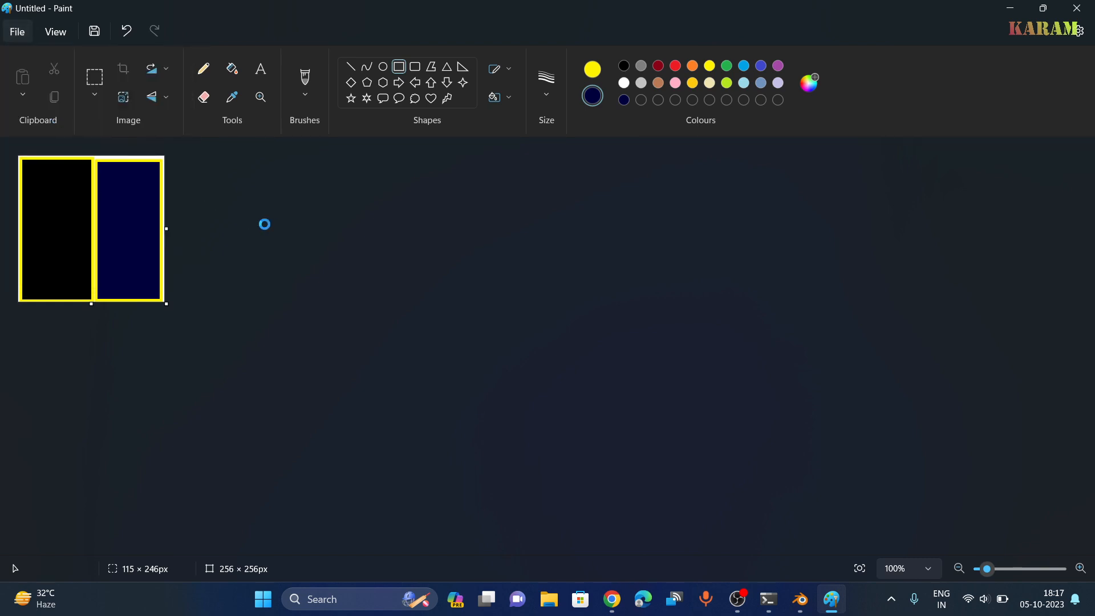
click(758, 420)
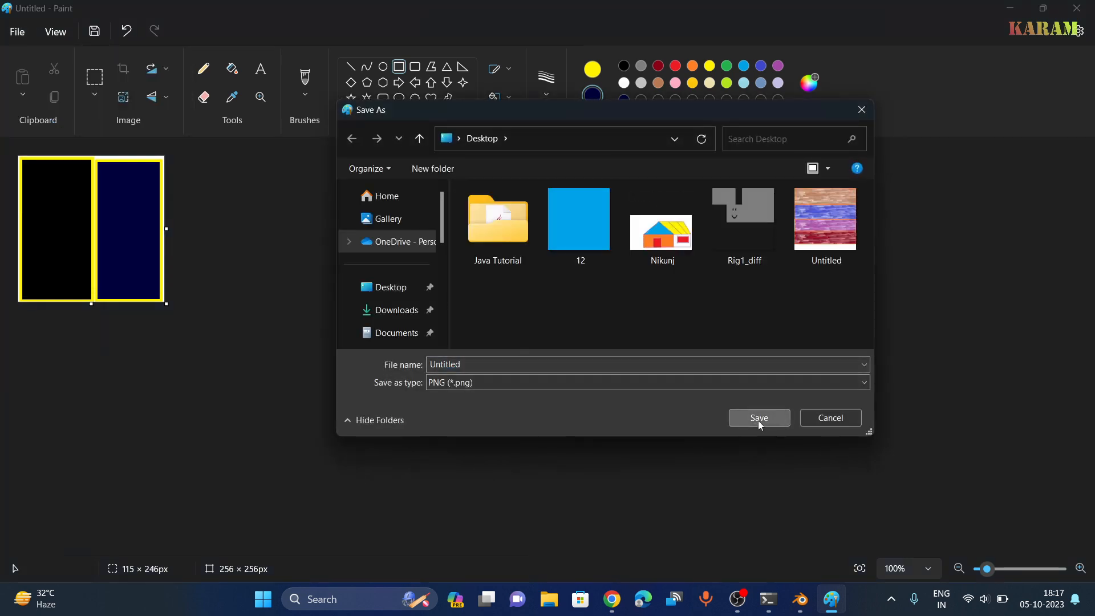
click(581, 300)
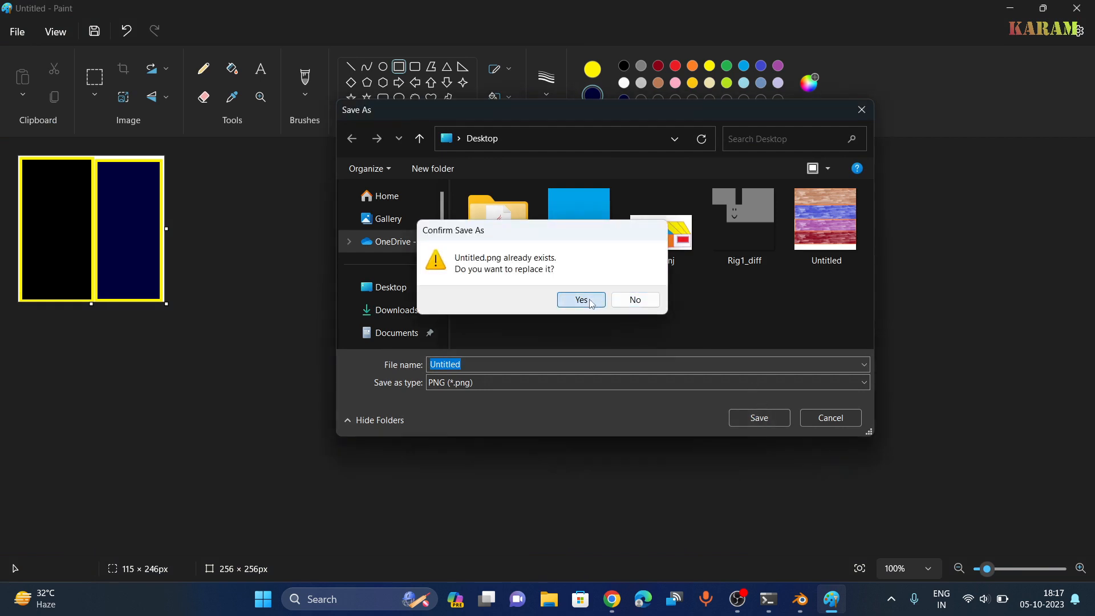
Step: Switch to Blender, select the hat and open it in the UV Editing workspace
click(1010, 8)
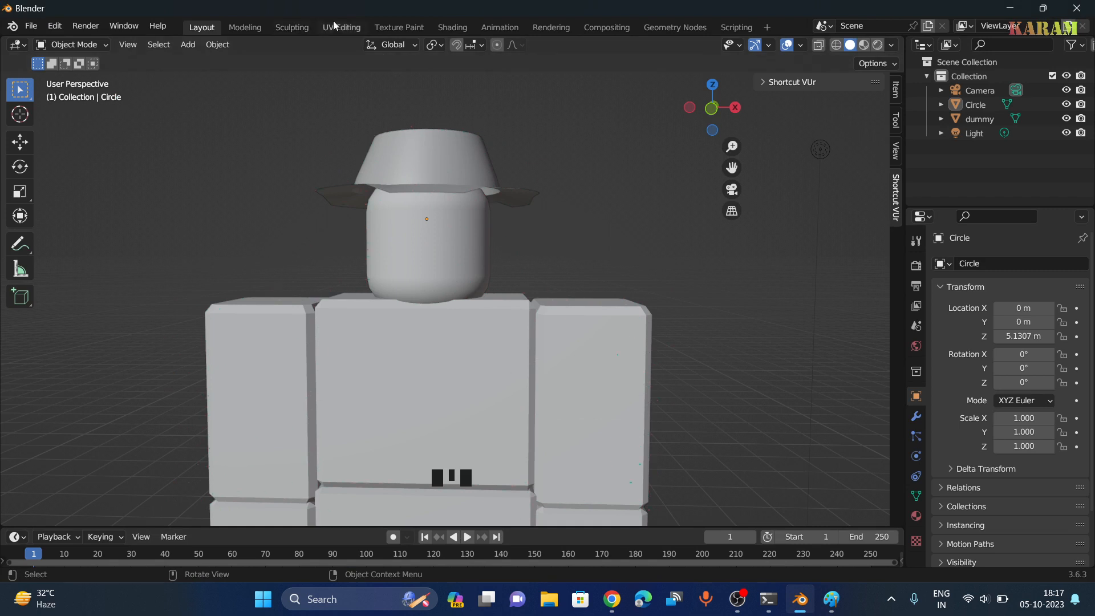
scroll(882, 323, down, 1)
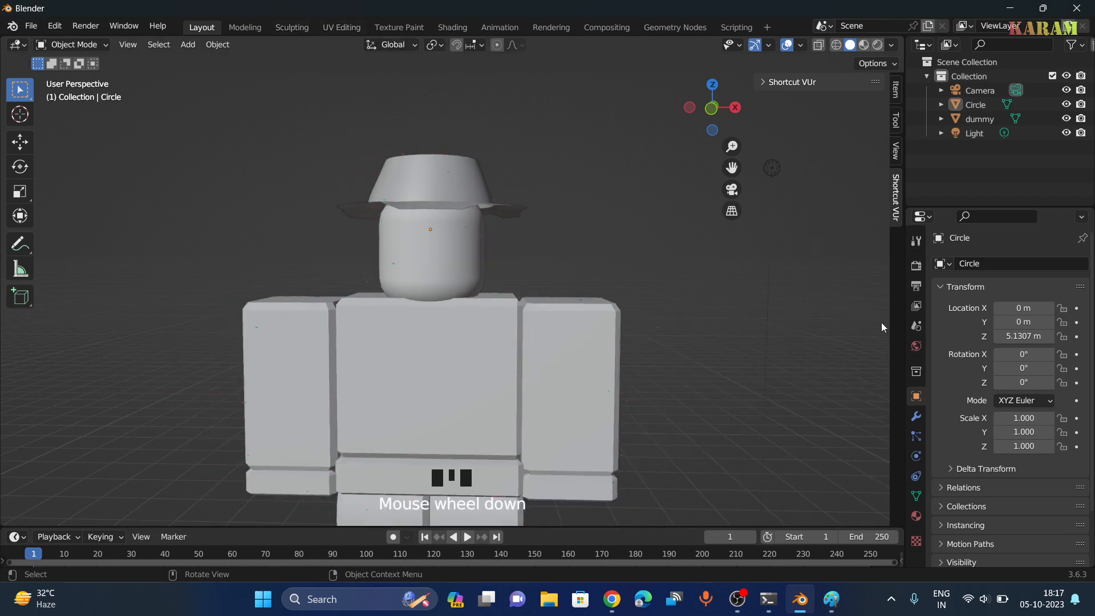
scroll(877, 328, down, 1)
click(423, 196)
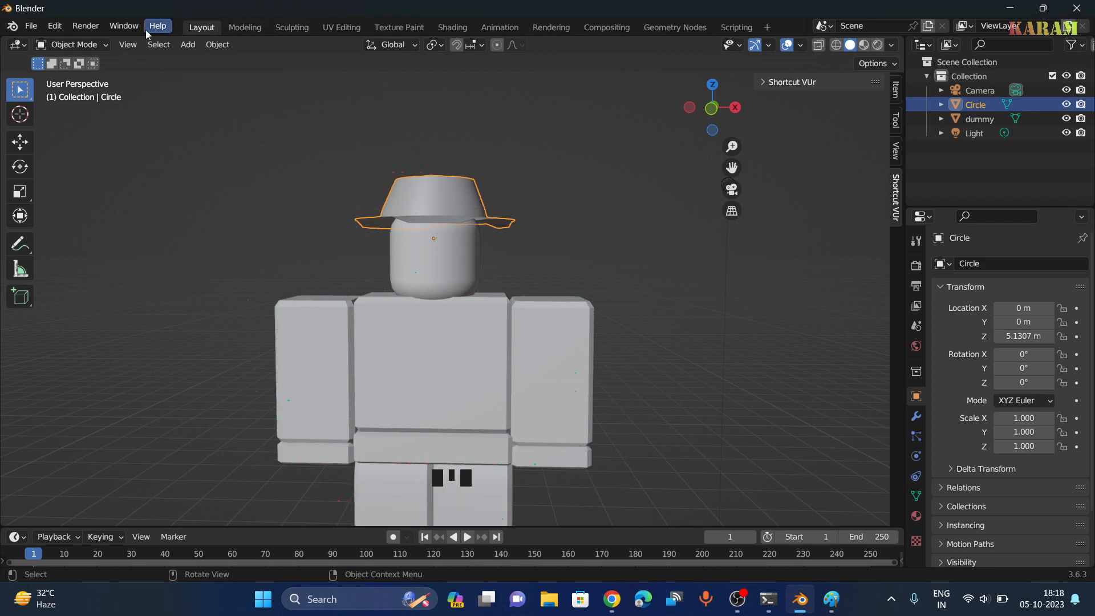
click(293, 28)
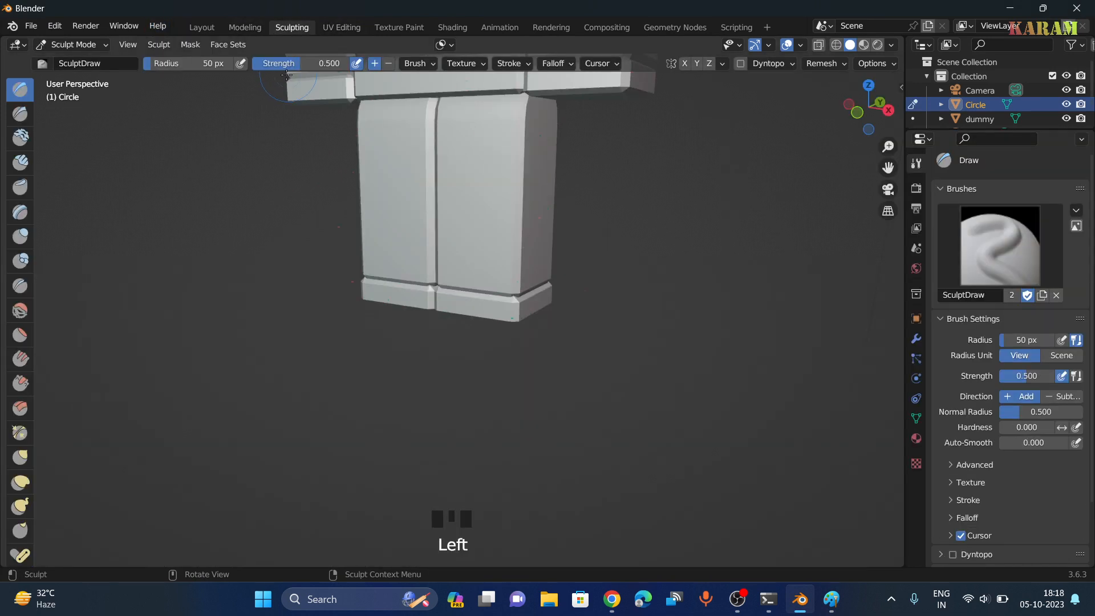
click(351, 27)
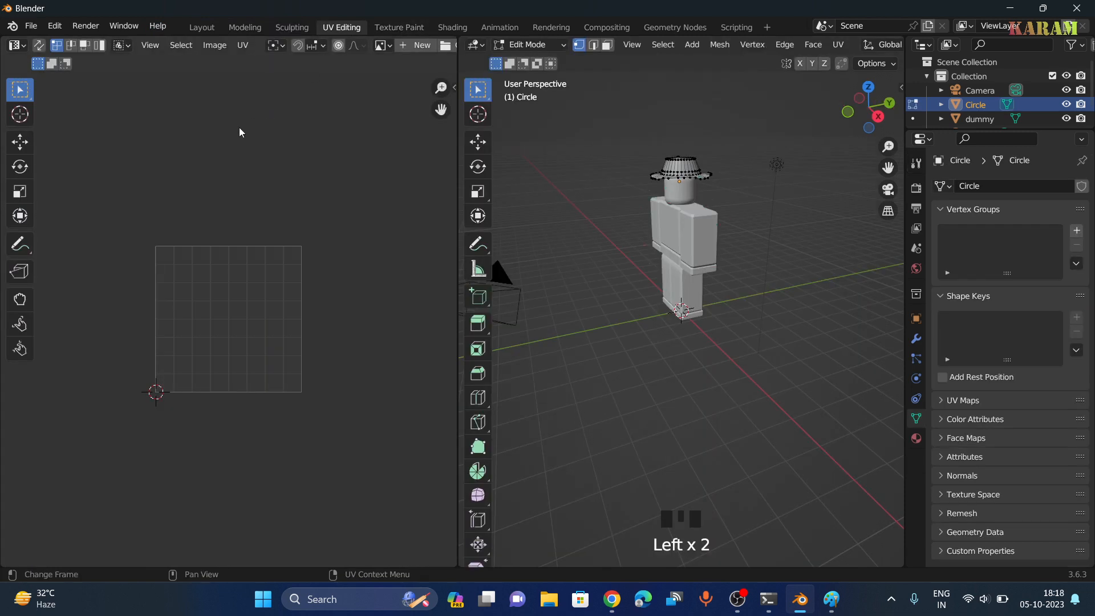
Step: Add a new material to the hat object
scroll(883, 223, up, 6)
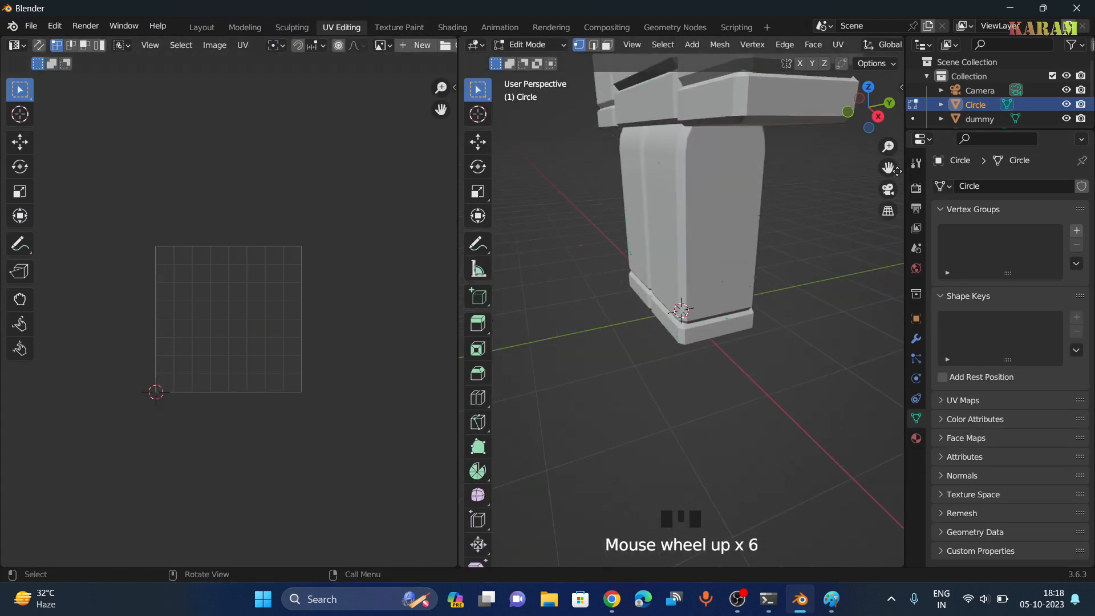
drag(888, 168, 849, 409)
scroll(813, 129, down, 2)
scroll(813, 128, down, 1)
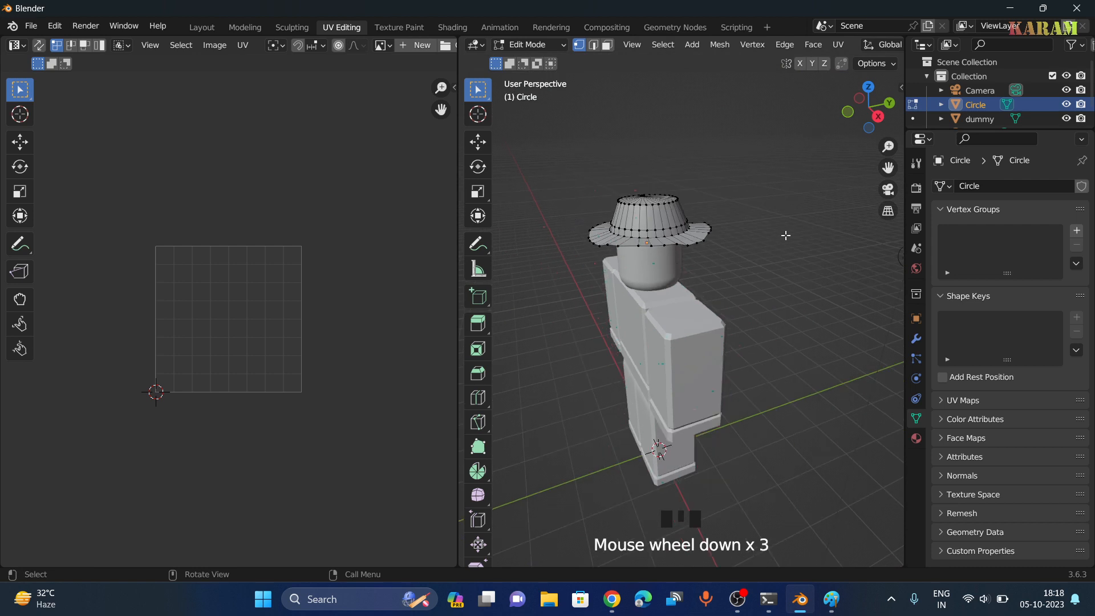
middle_drag(802, 222, 842, 245)
scroll(842, 245, up, 2)
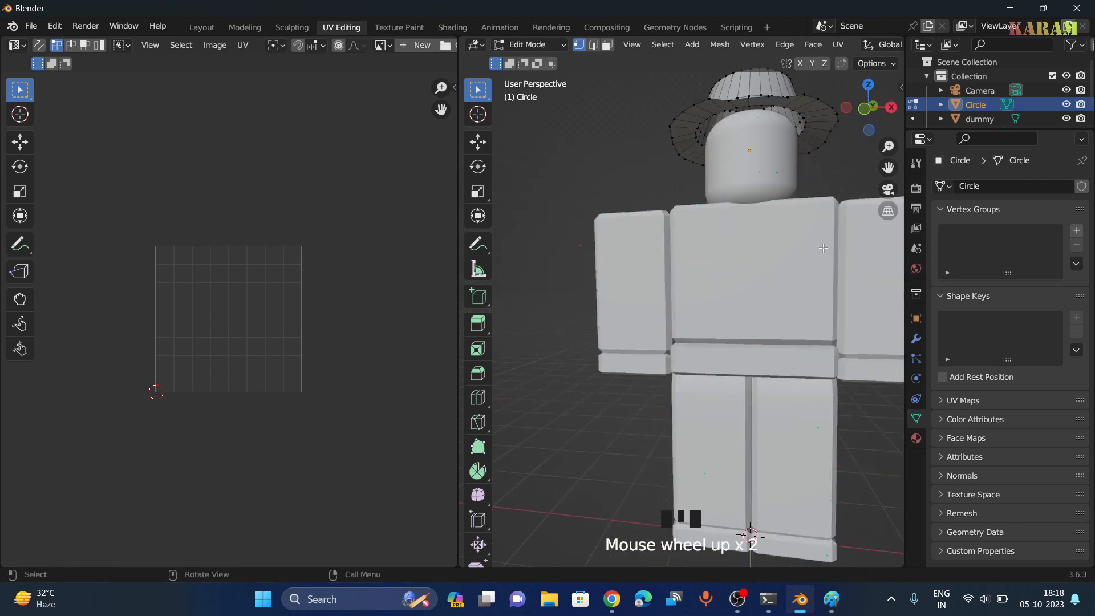
drag(888, 167, 822, 320)
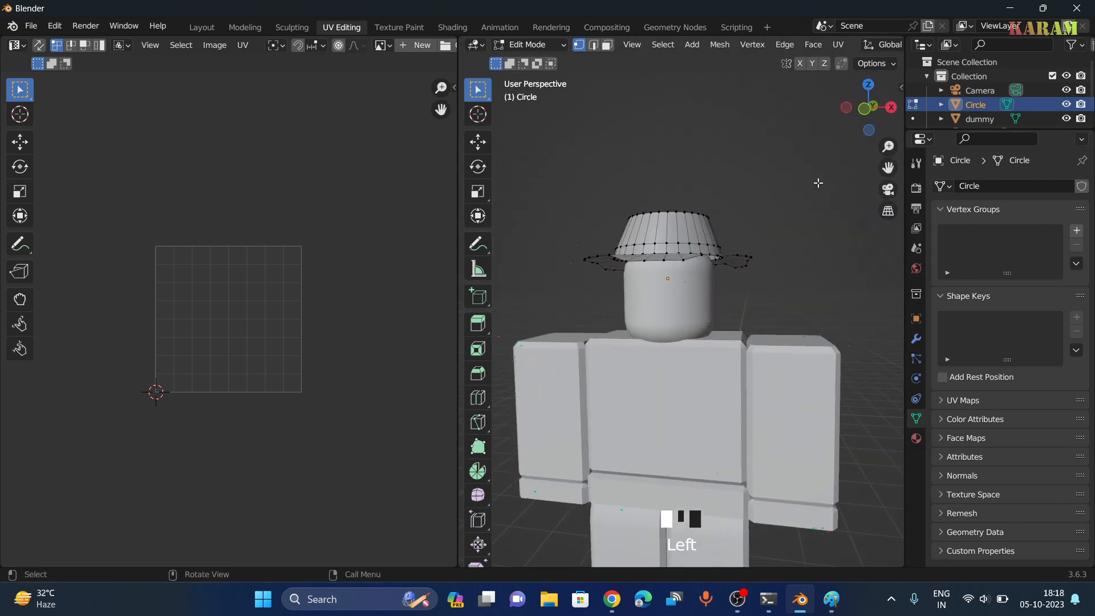
scroll(812, 186, up, 2)
scroll(812, 186, down, 1)
middle_drag(812, 186, 832, 201)
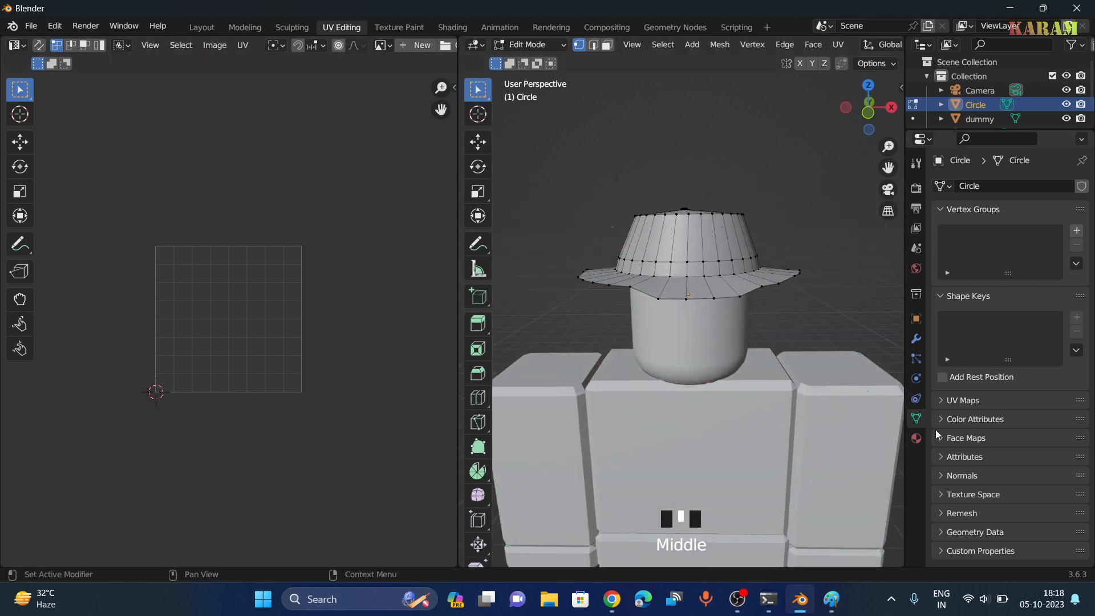
click(916, 439)
click(1012, 251)
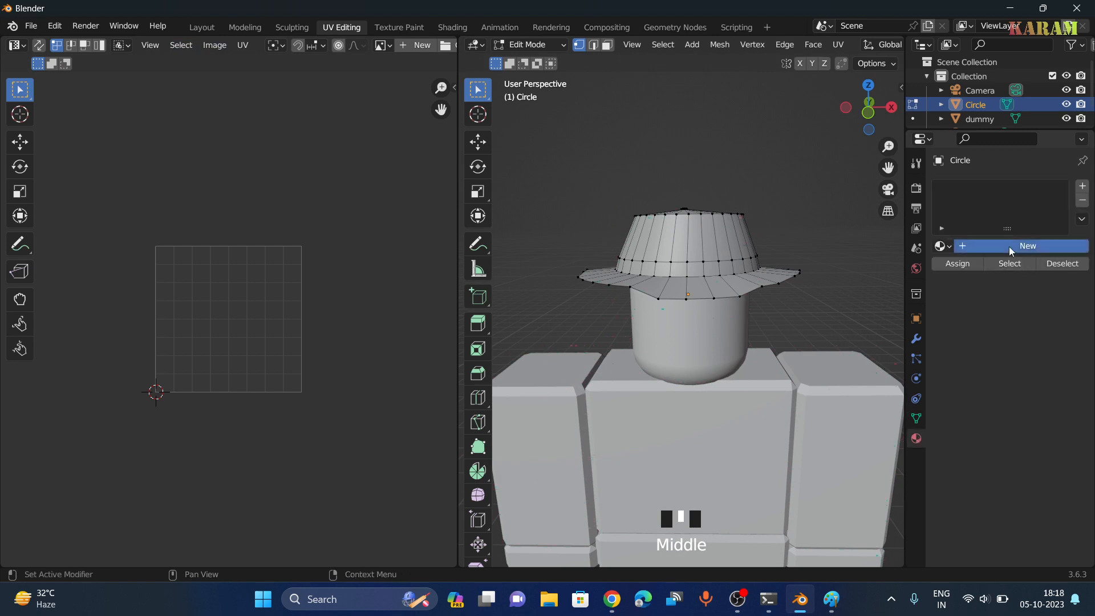
click(1009, 246)
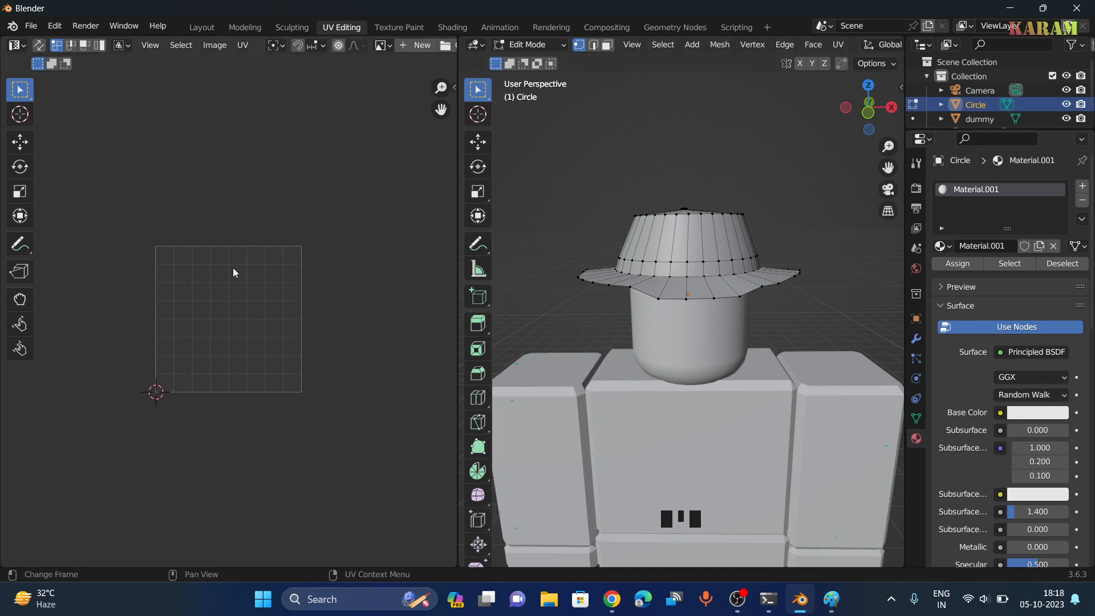
Step: Open the texture image Untitled.png from the Desktop in the UV editor
click(194, 46)
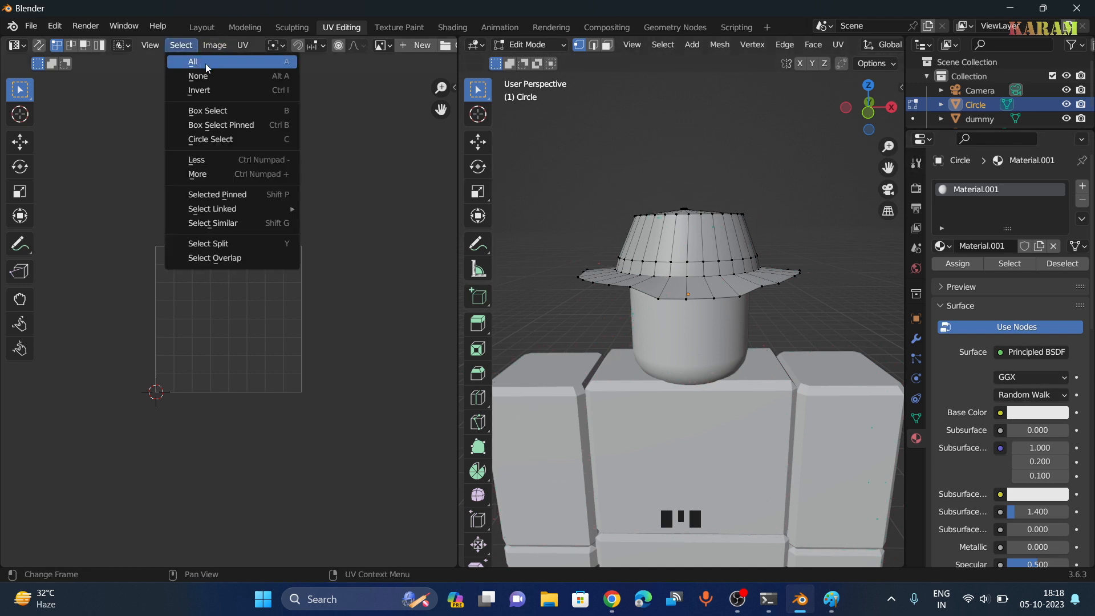
mouse_move(211, 46)
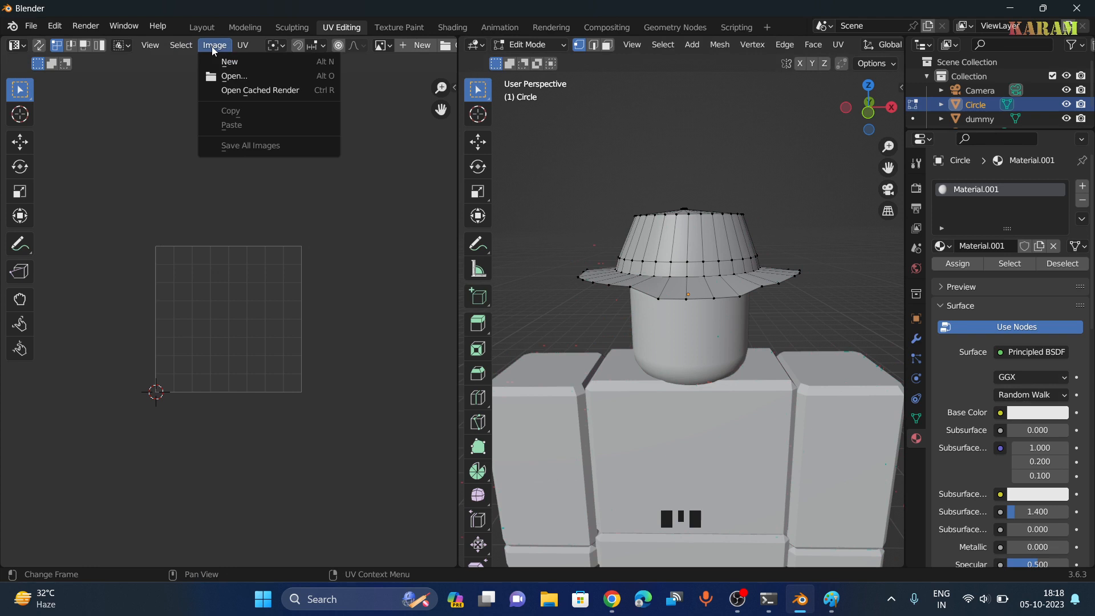
click(229, 75)
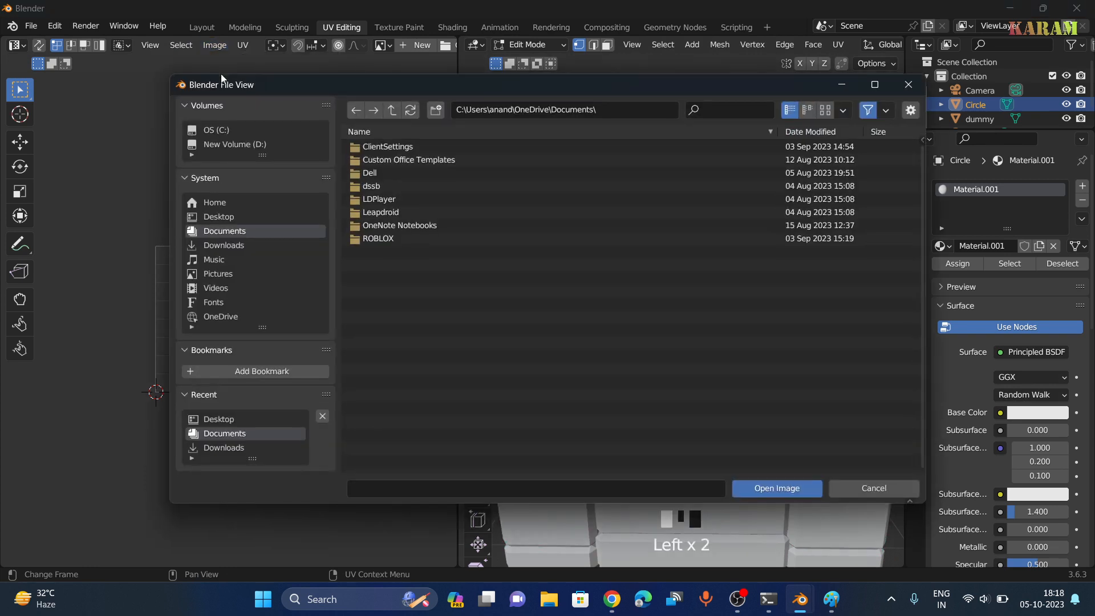
click(237, 418)
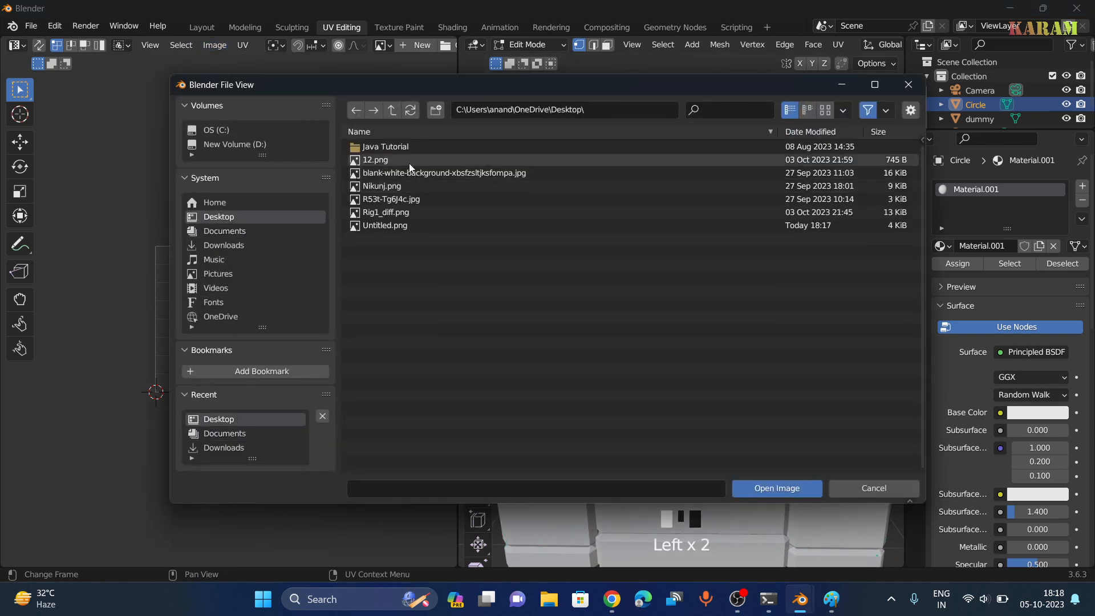
double_click(420, 225)
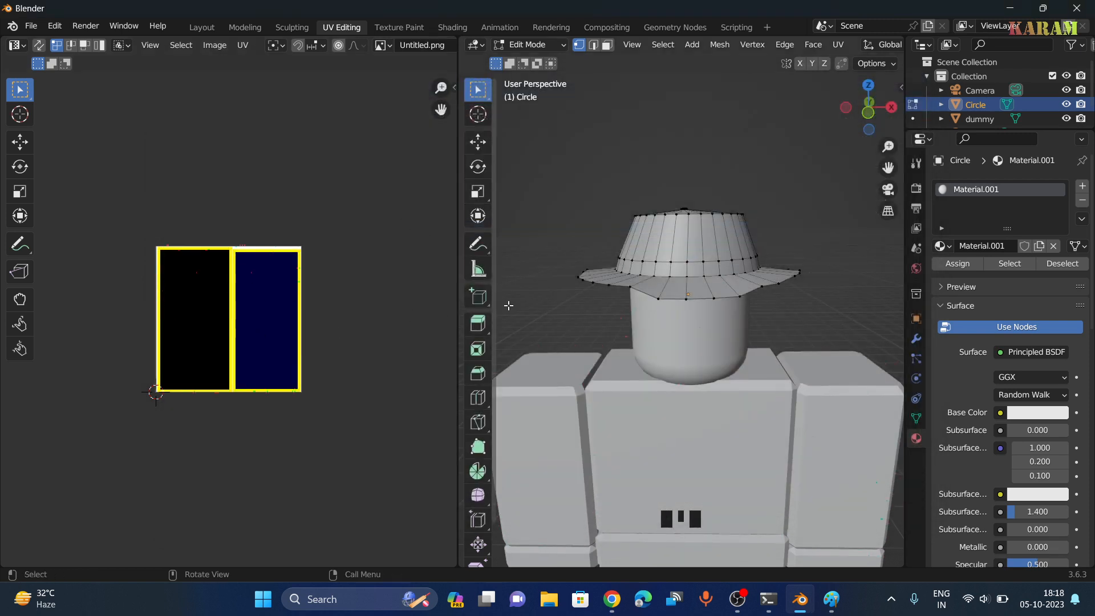
Step: Try box-selecting the hat's vertices in the solid-shaded 3D view
click(590, 200)
drag(596, 175, 669, 161)
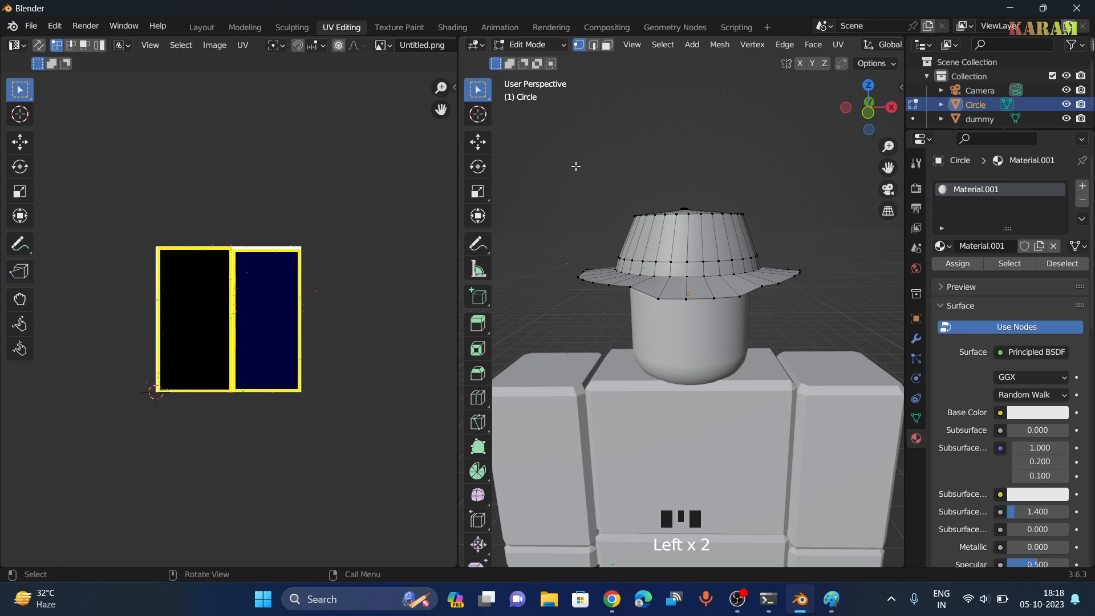
drag(576, 166, 815, 308)
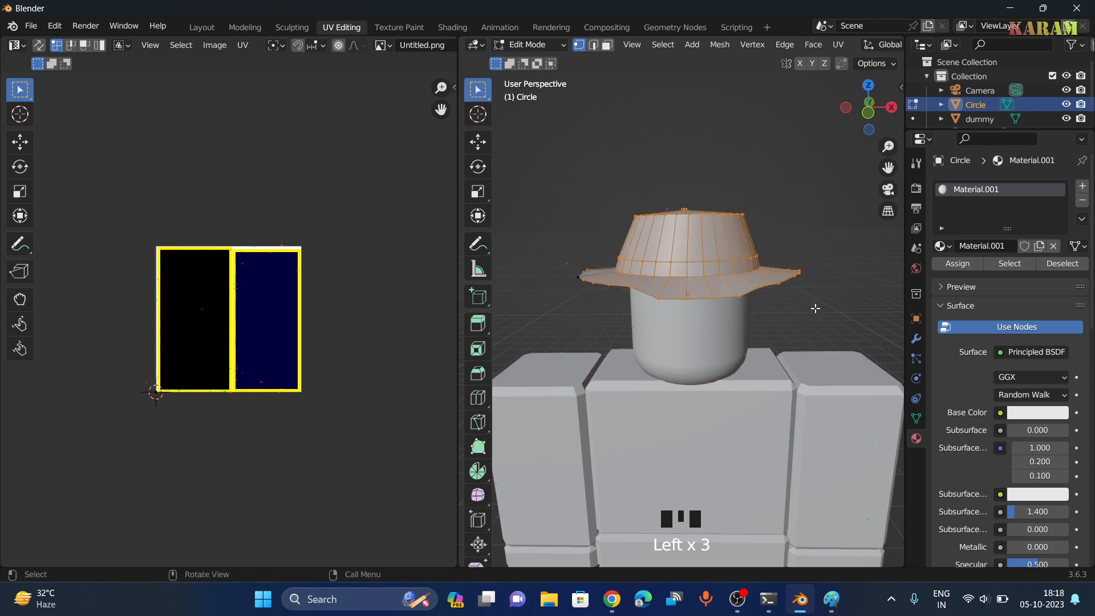
mouse_move(805, 202)
middle_down()
mouse_move(687, 203)
mouse_move(798, 196)
middle_up()
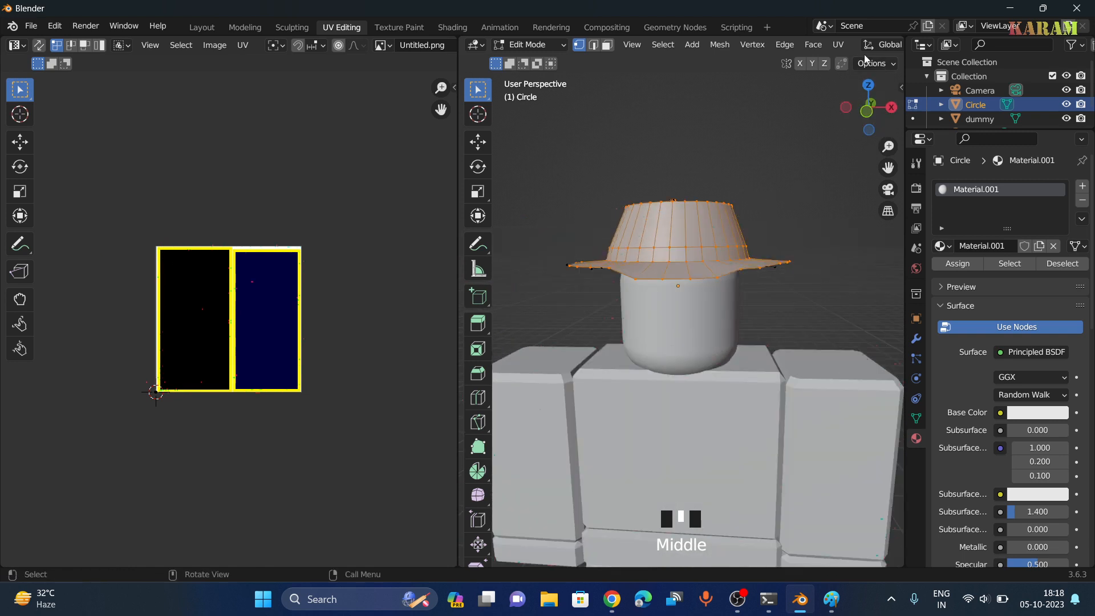
click(902, 82)
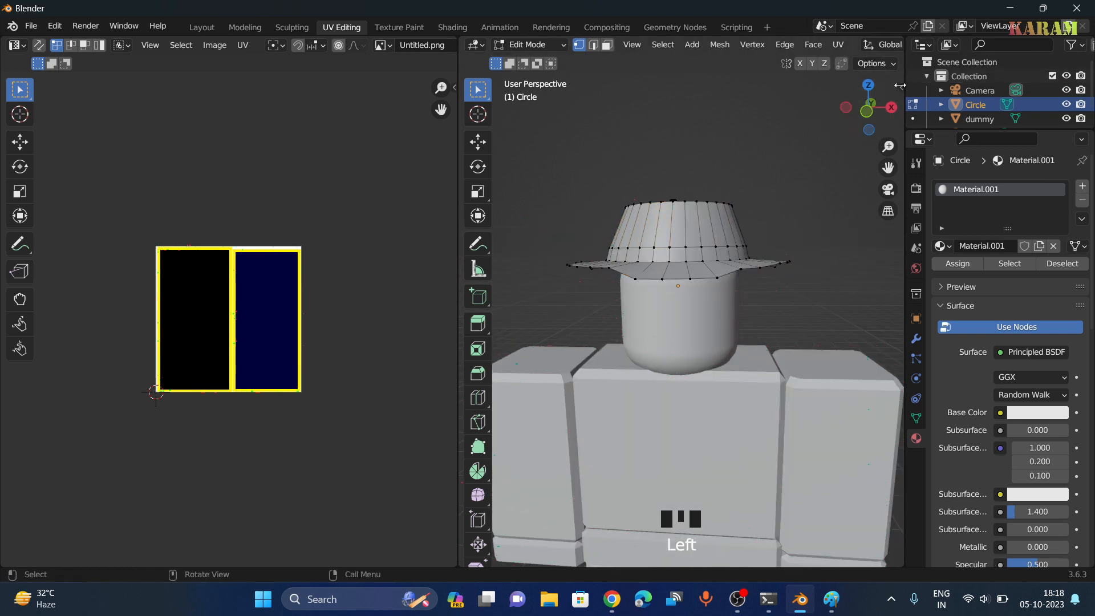
drag(900, 85, 895, 108)
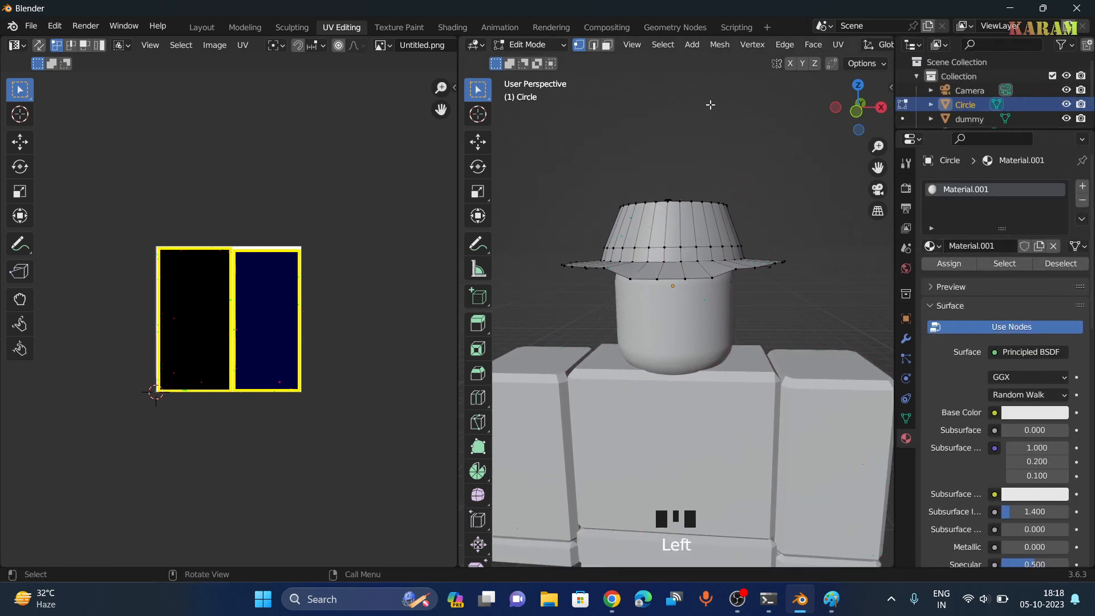
Step: Switch the 3D view to wireframe shading and try box-selecting the whole hat mesh
click(533, 45)
key(z)
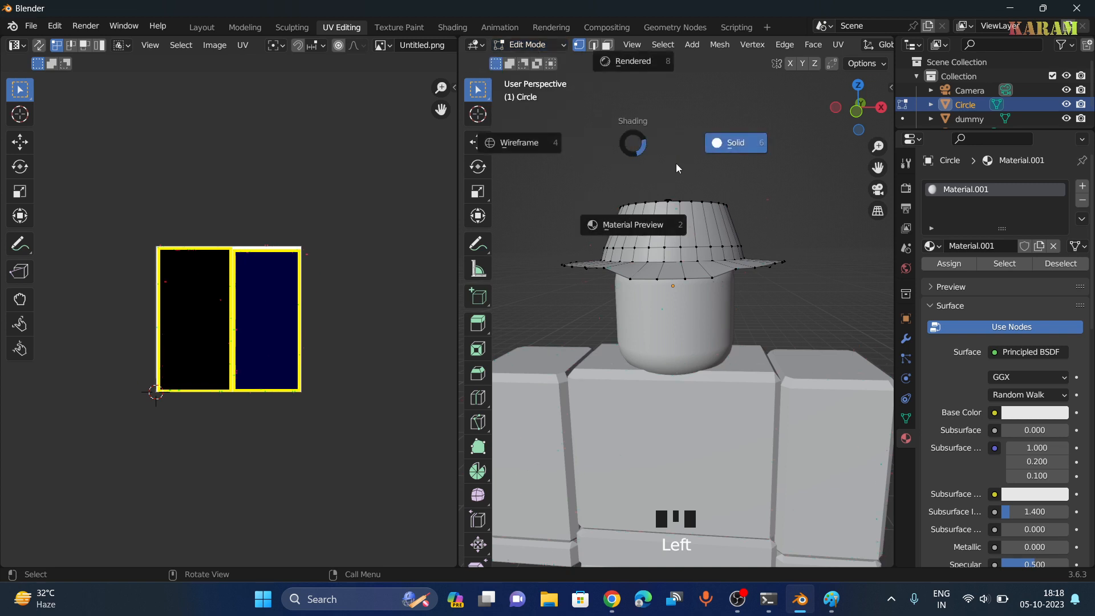
click(579, 154)
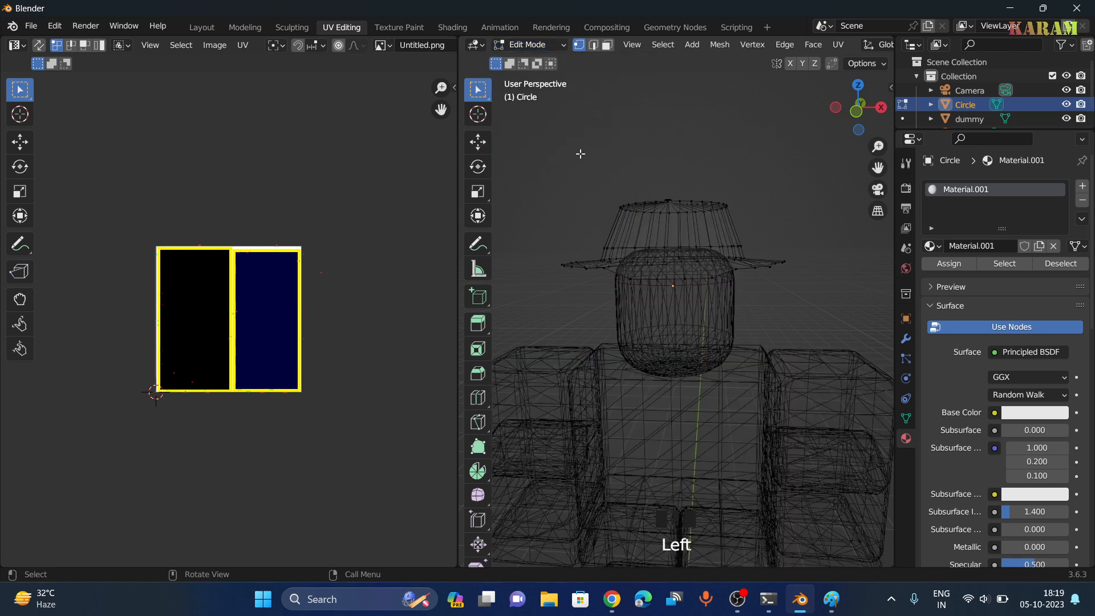
drag(563, 158, 817, 313)
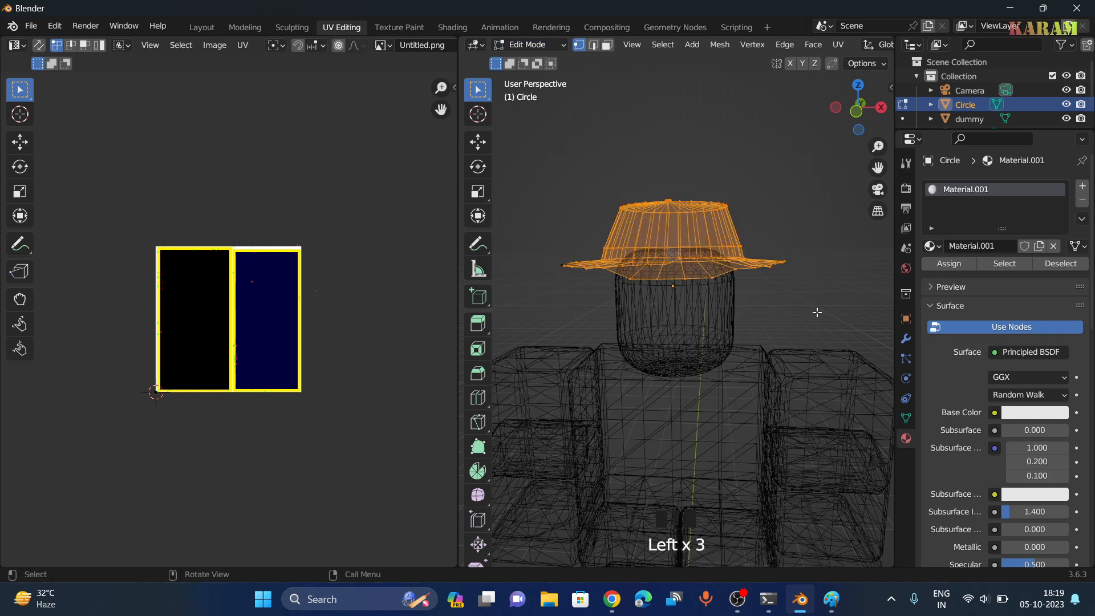
click(585, 197)
drag(555, 166, 821, 301)
click(778, 217)
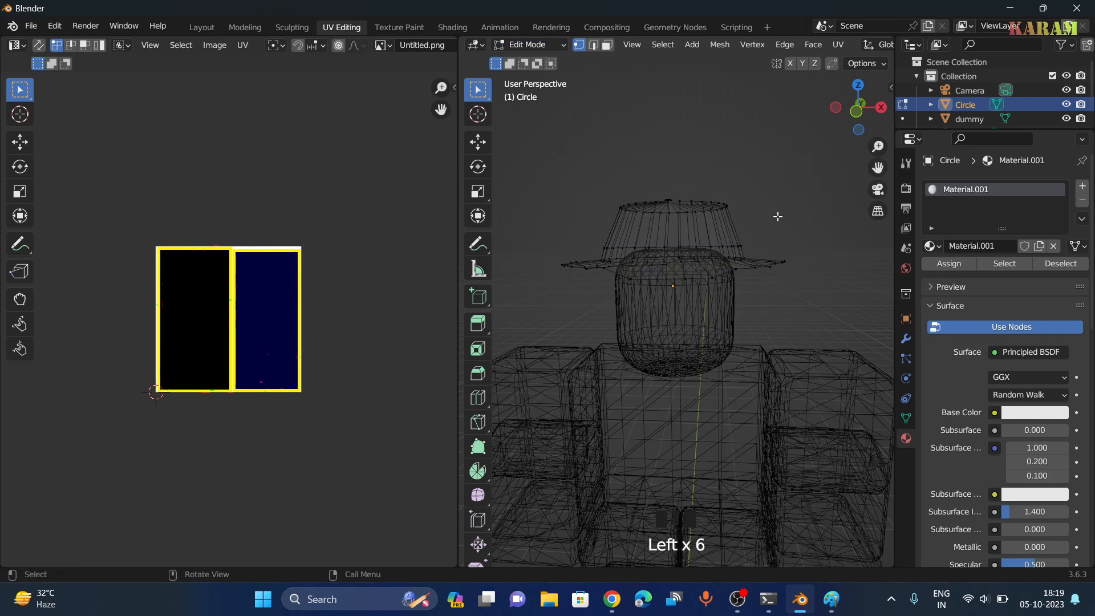
Step: UV-map the entire hat mesh with Project from View and return the 3D view to solid shading
key(a)
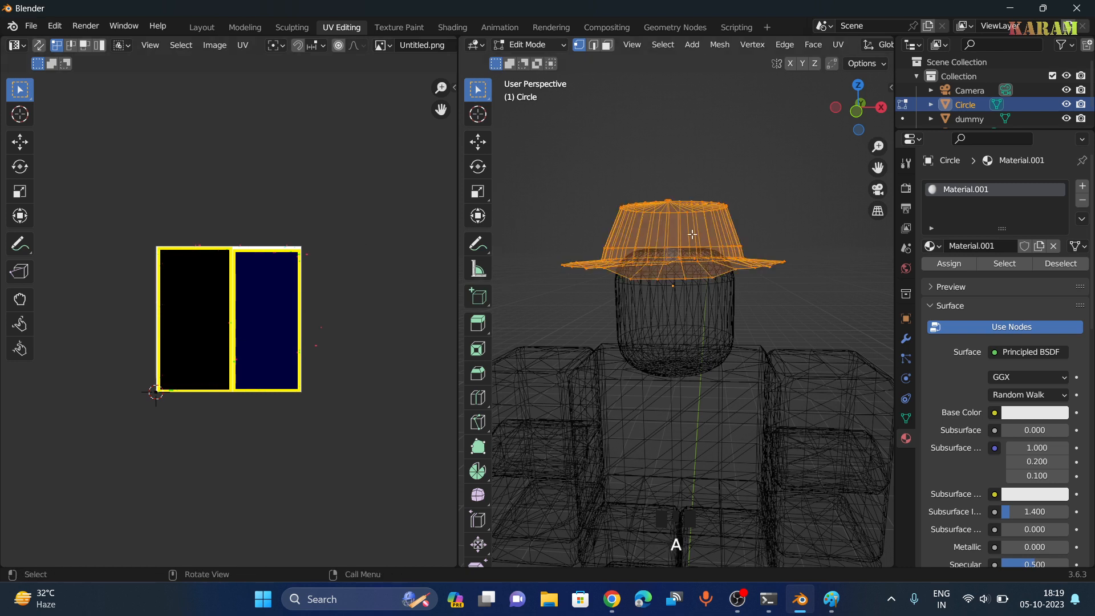
key(u)
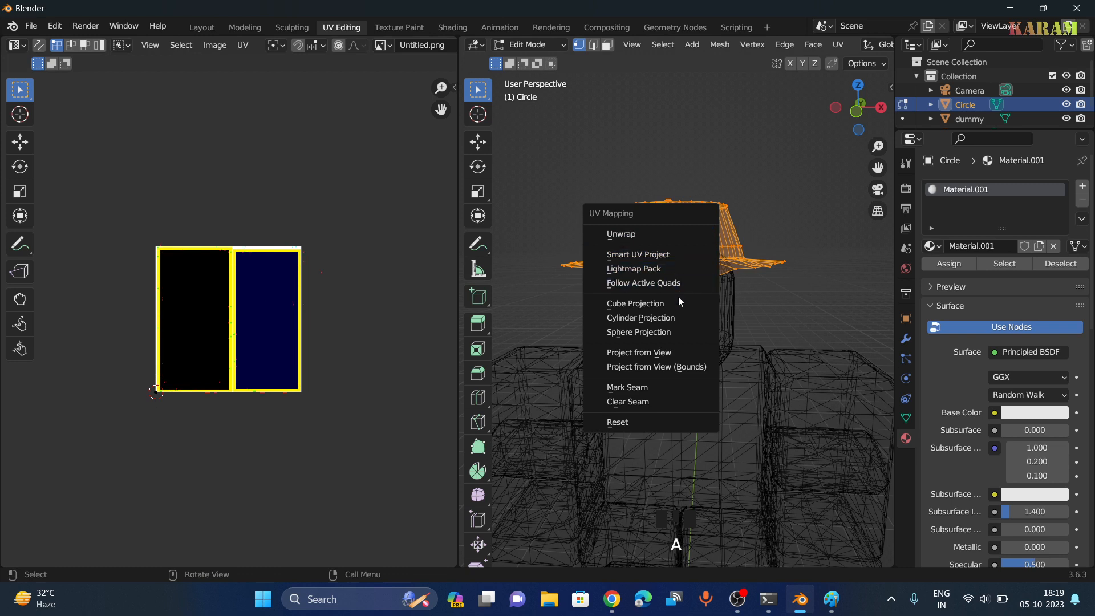
click(670, 353)
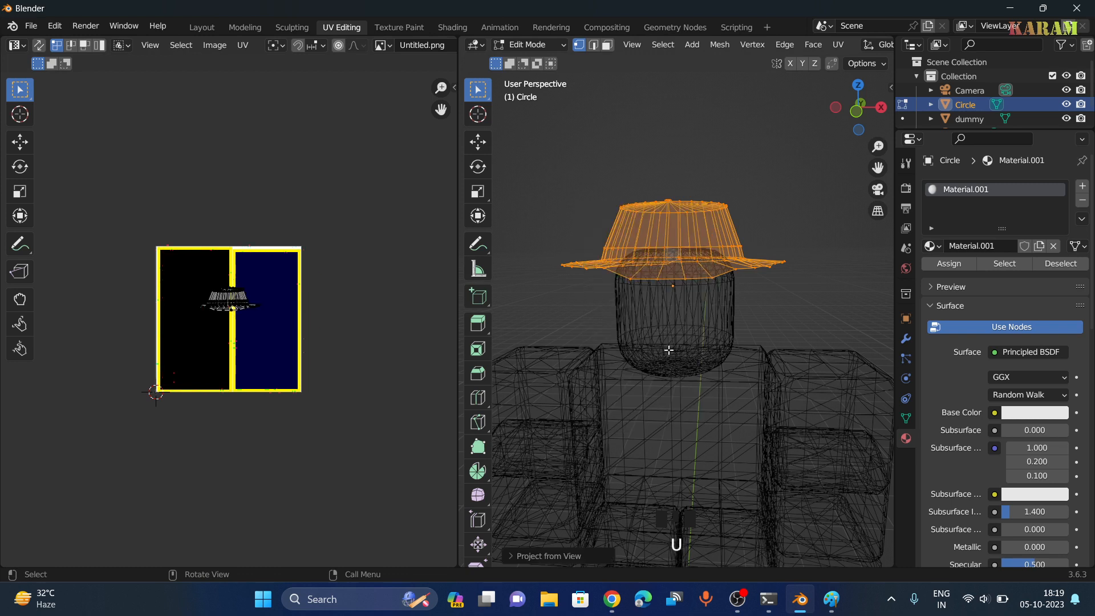
click(542, 48)
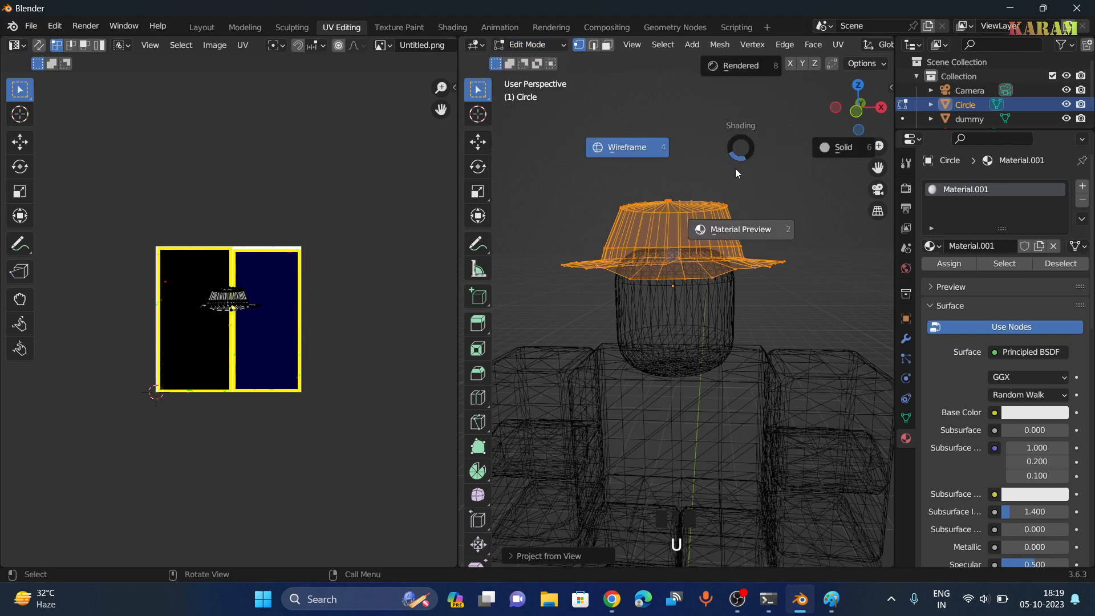
click(824, 147)
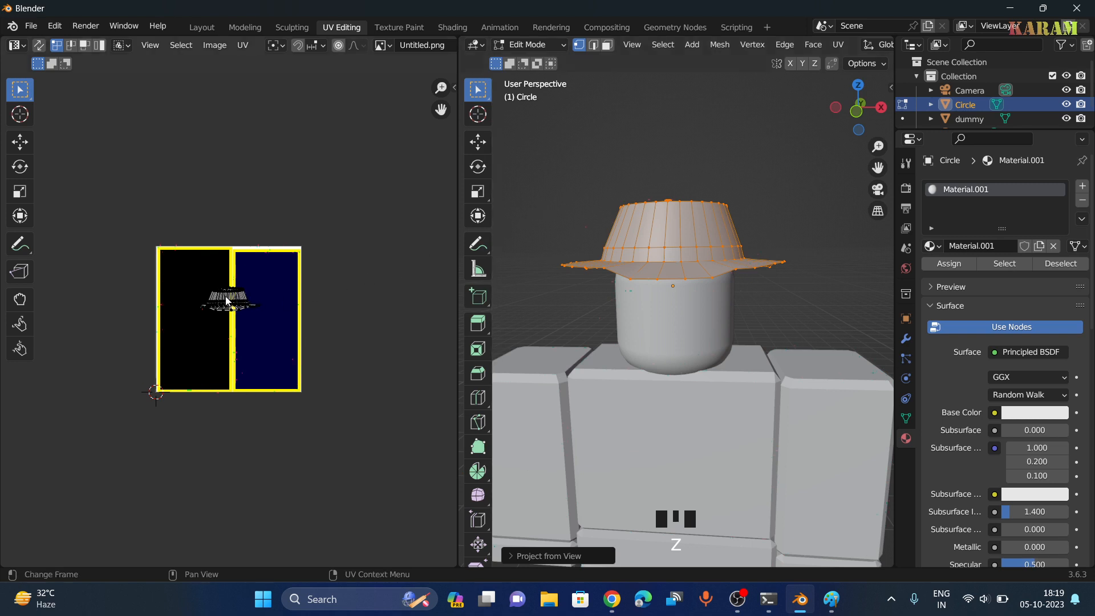
Step: Move all of the hat's UVs onto the black half of the texture
drag(193, 288, 282, 344)
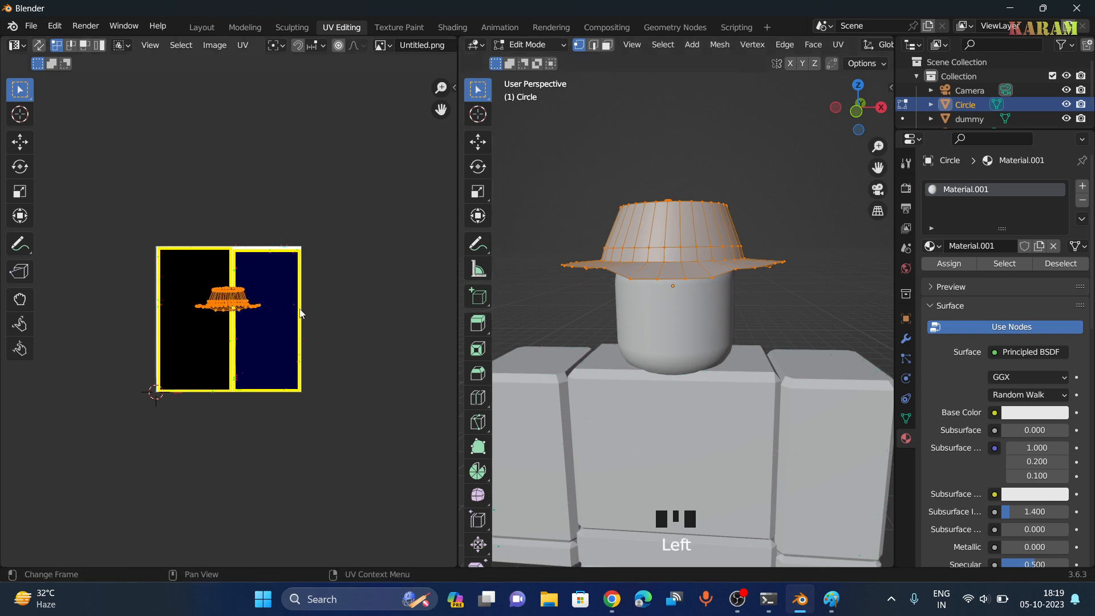
key(g)
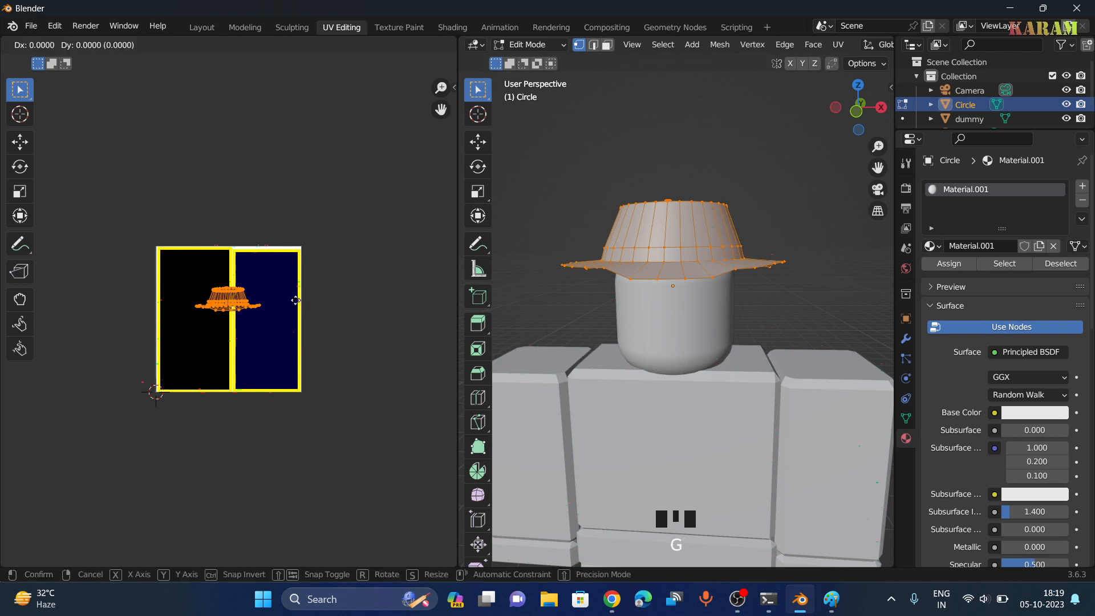
click(265, 308)
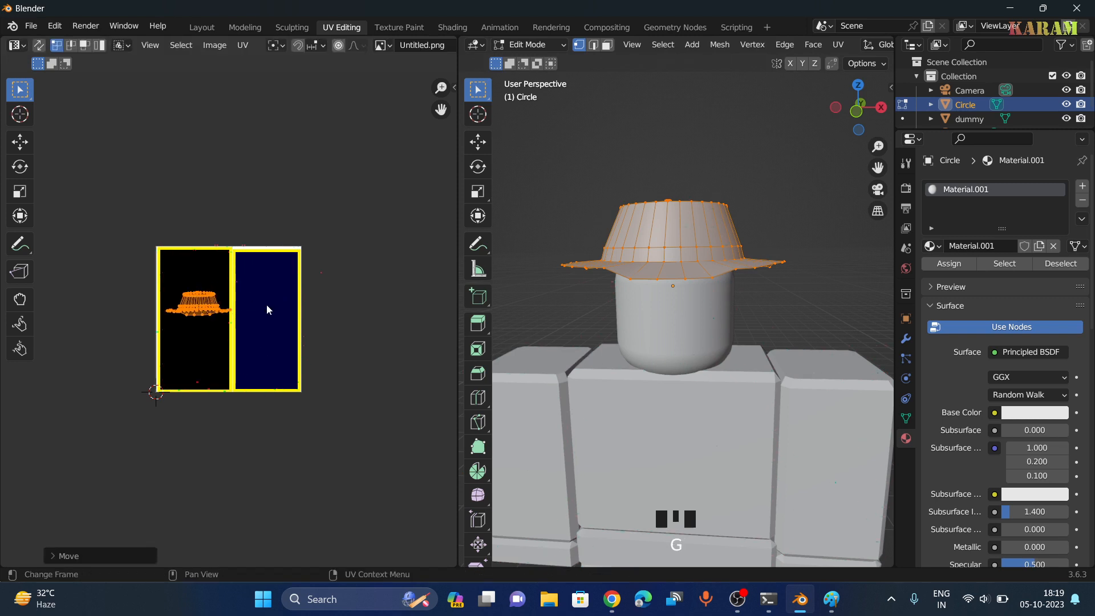
click(585, 137)
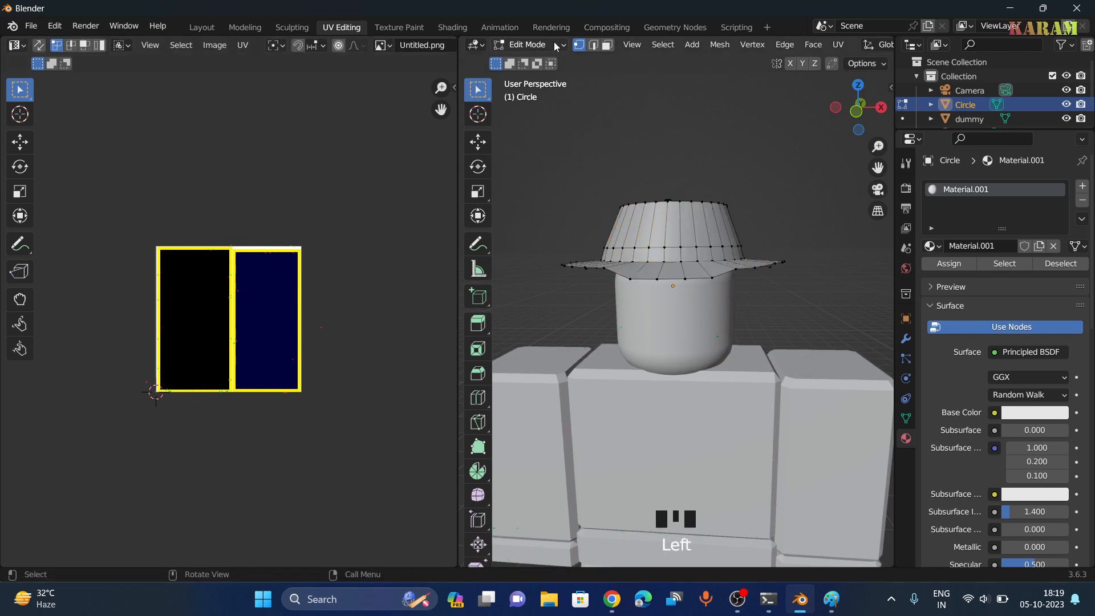
Step: Check the hat in the Layout workspace with Material Preview shading, and return to solid shading
click(250, 29)
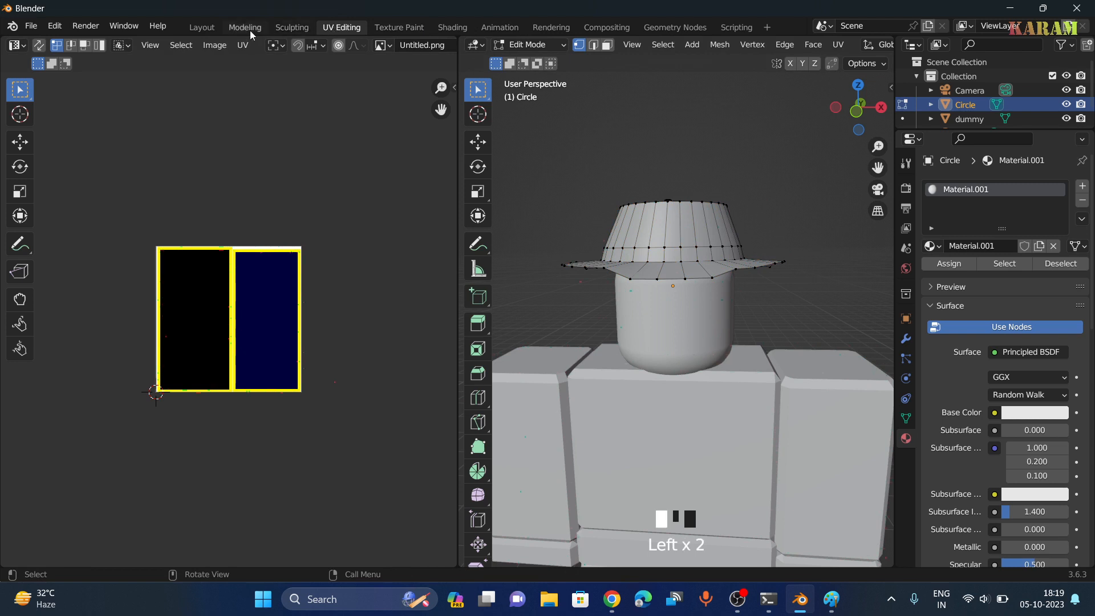
click(204, 29)
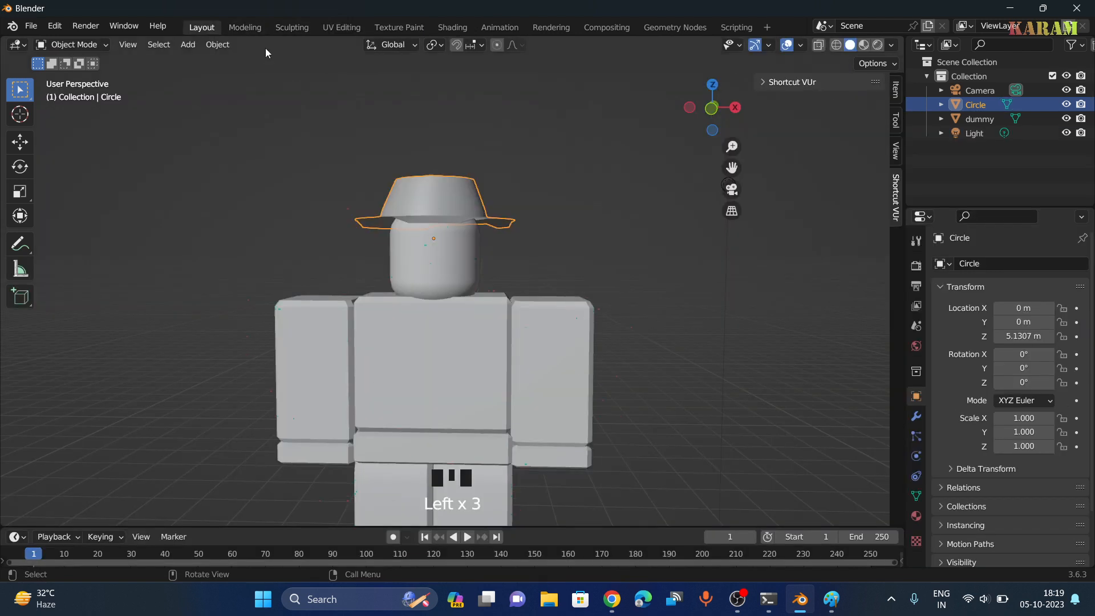
click(864, 45)
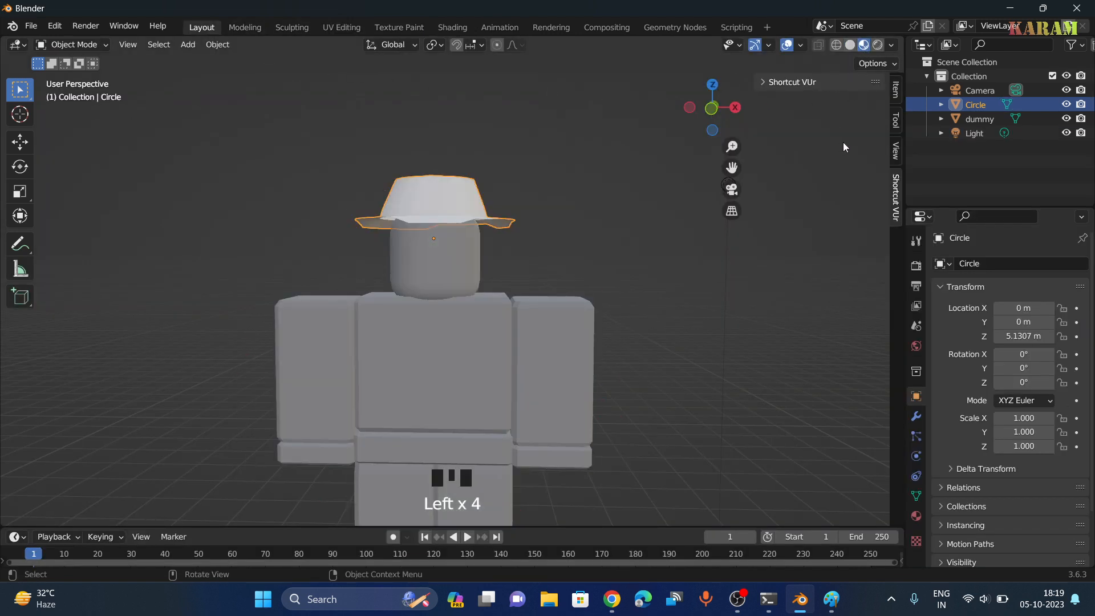
click(850, 45)
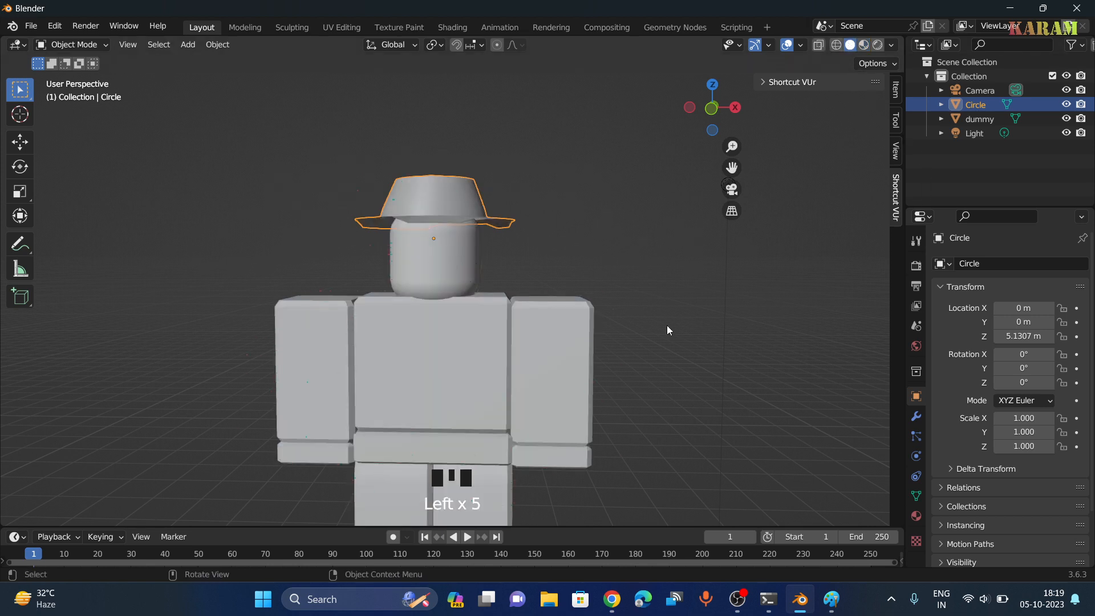
Step: Set the Base Color of the hat's Material.001 to an Image Texture using Untitled.png
click(917, 517)
scroll(1030, 412, down, 2)
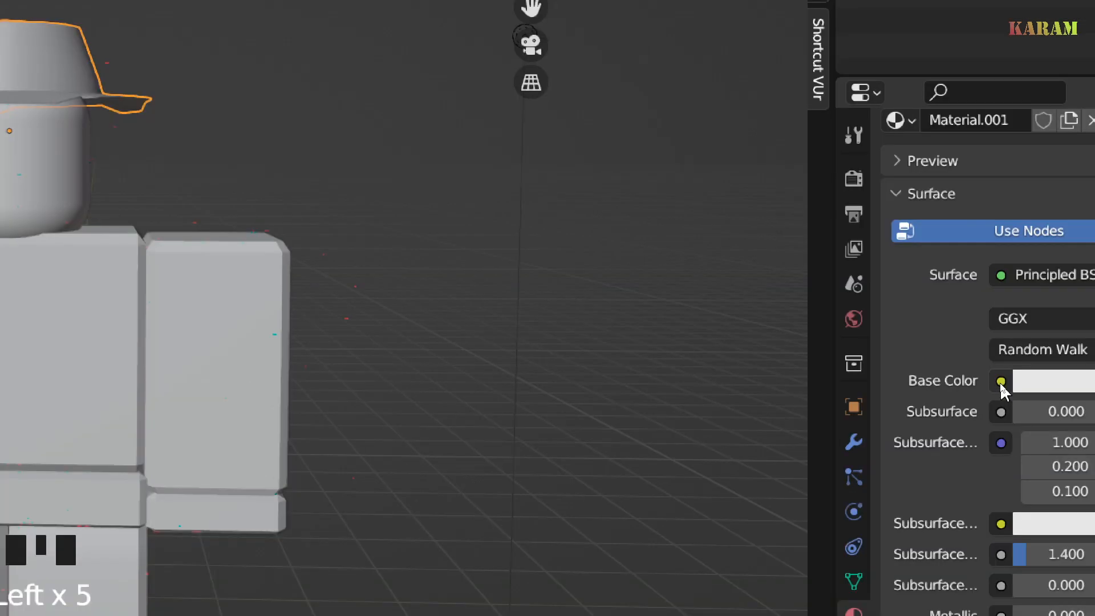
click(1001, 382)
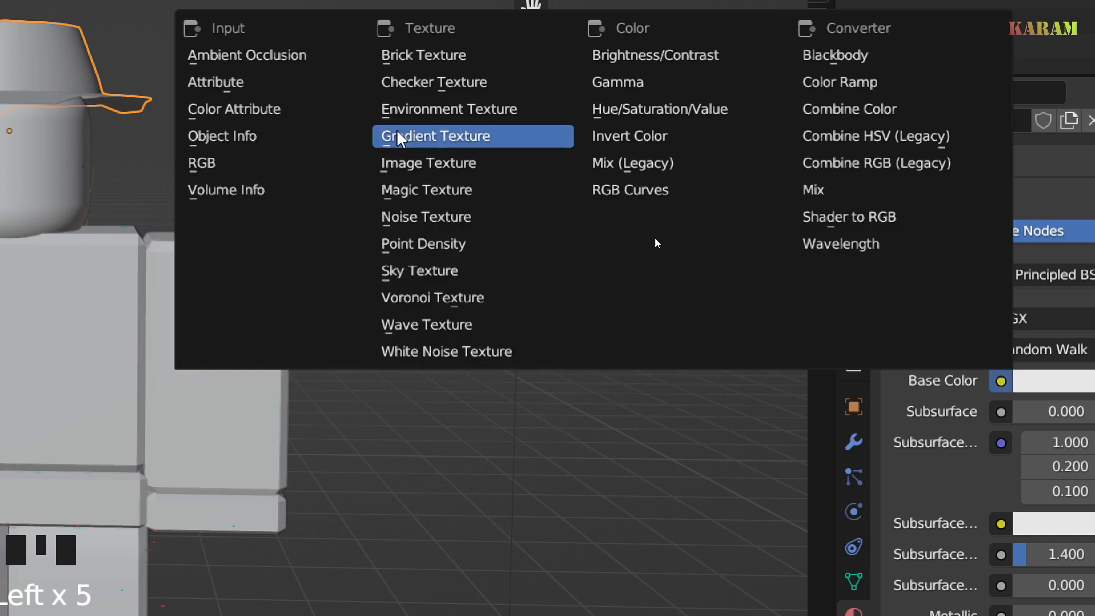
click(410, 165)
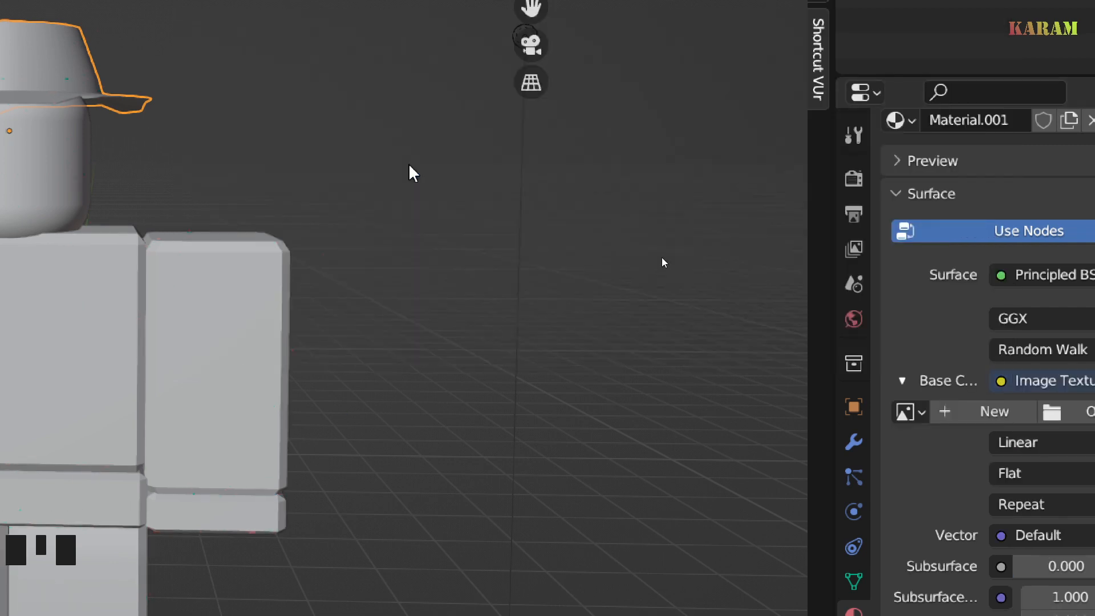
scroll(596, 341, down, 1)
scroll(594, 340, down, 1)
scroll(594, 340, up, 2)
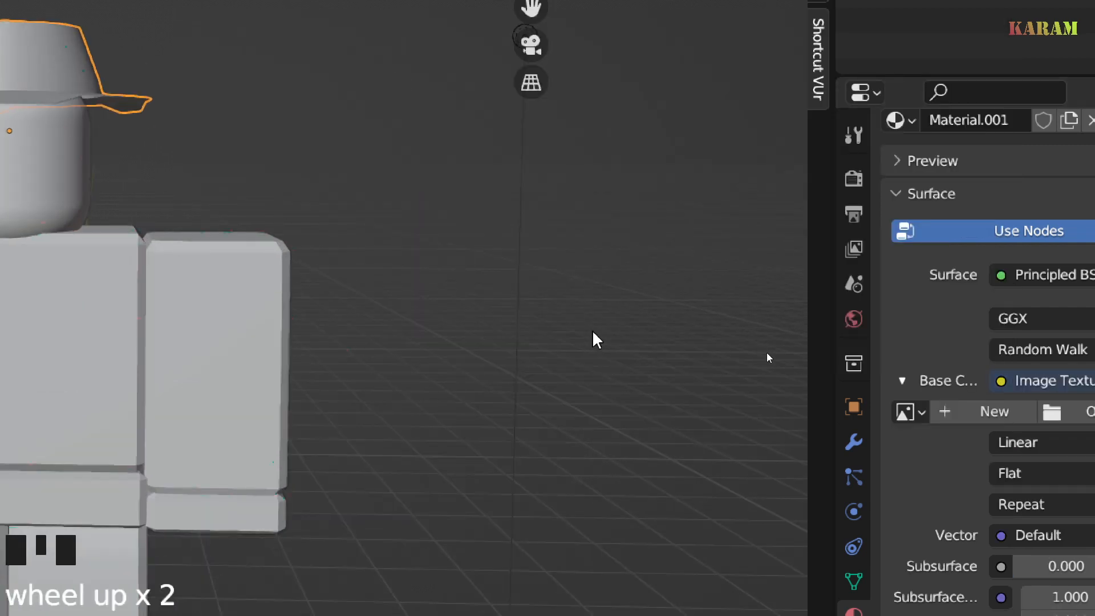
click(580, 326)
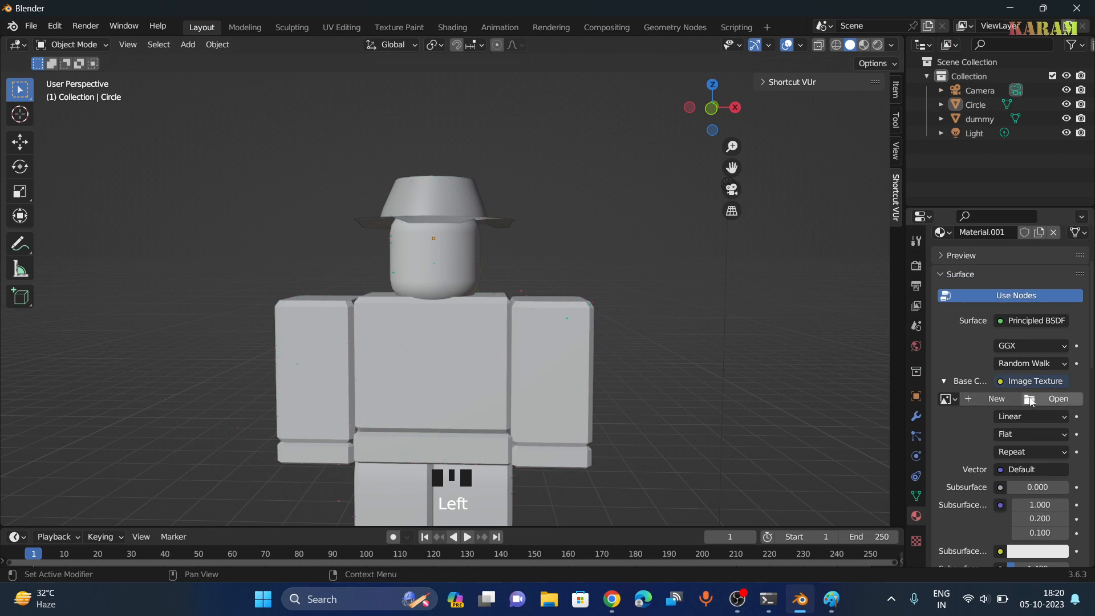
click(947, 399)
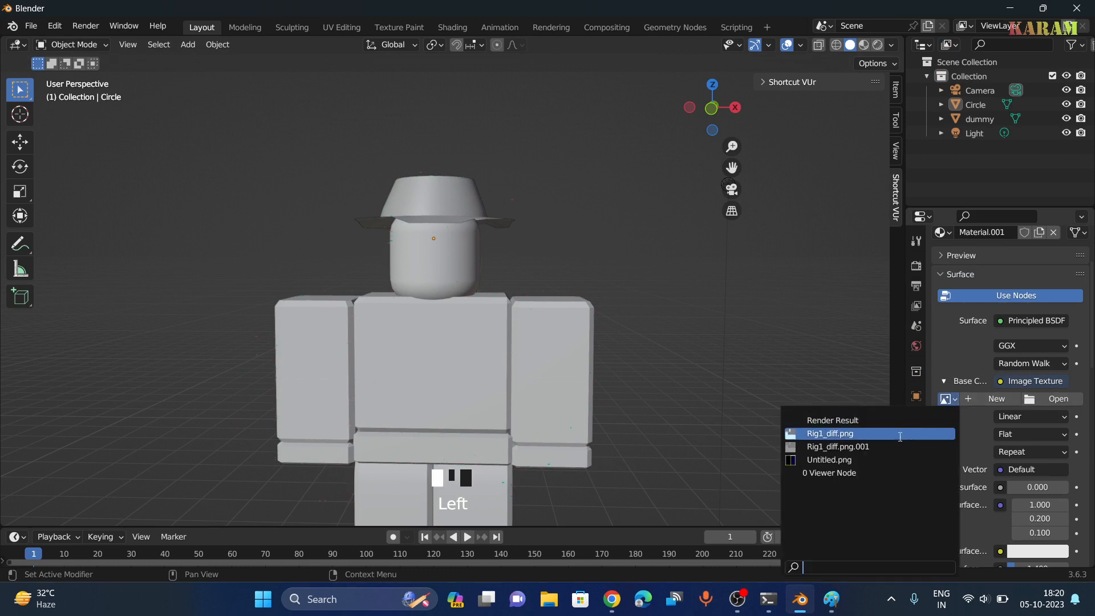
click(867, 458)
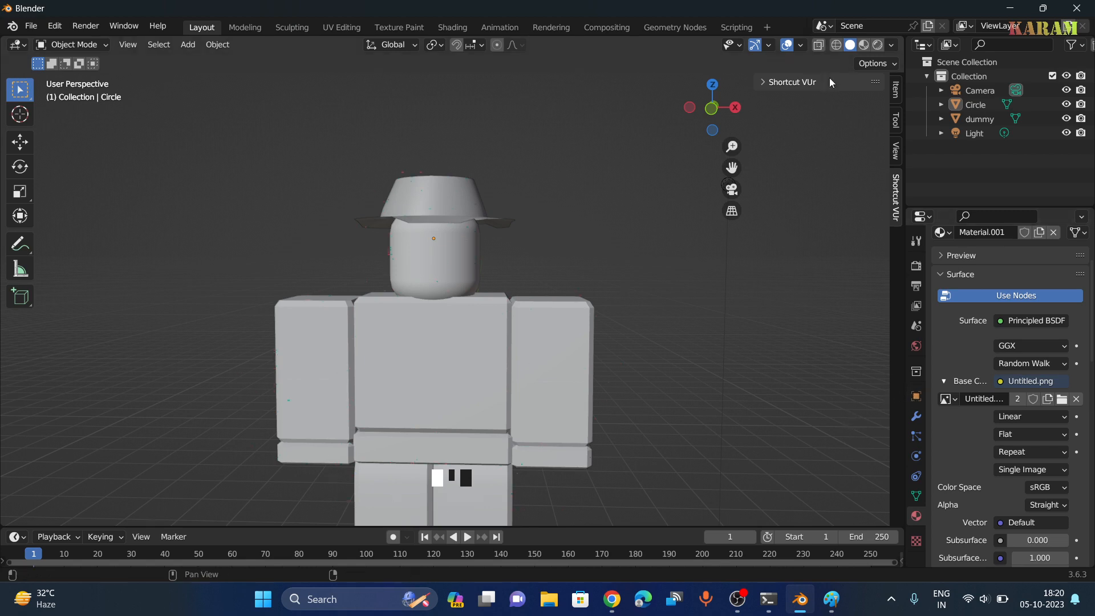
Step: Display the scene in Material Preview shading and view the textured hat up close
click(864, 45)
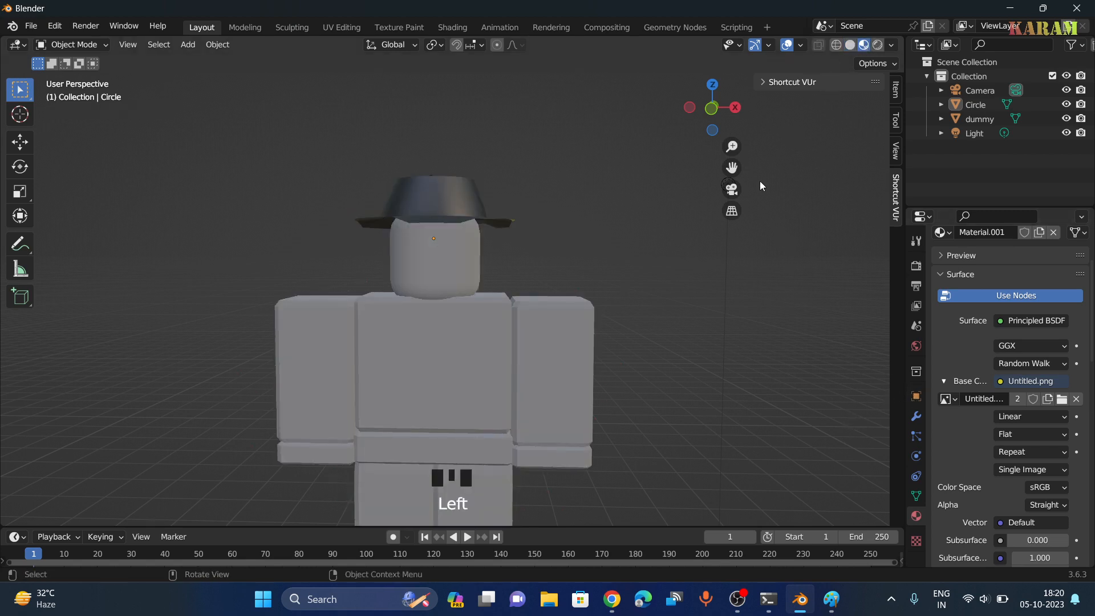
scroll(628, 272, up, 3)
mouse_move(618, 244)
middle_down()
mouse_move(610, 323)
mouse_move(528, 276)
mouse_move(650, 255)
mouse_move(606, 251)
middle_up()
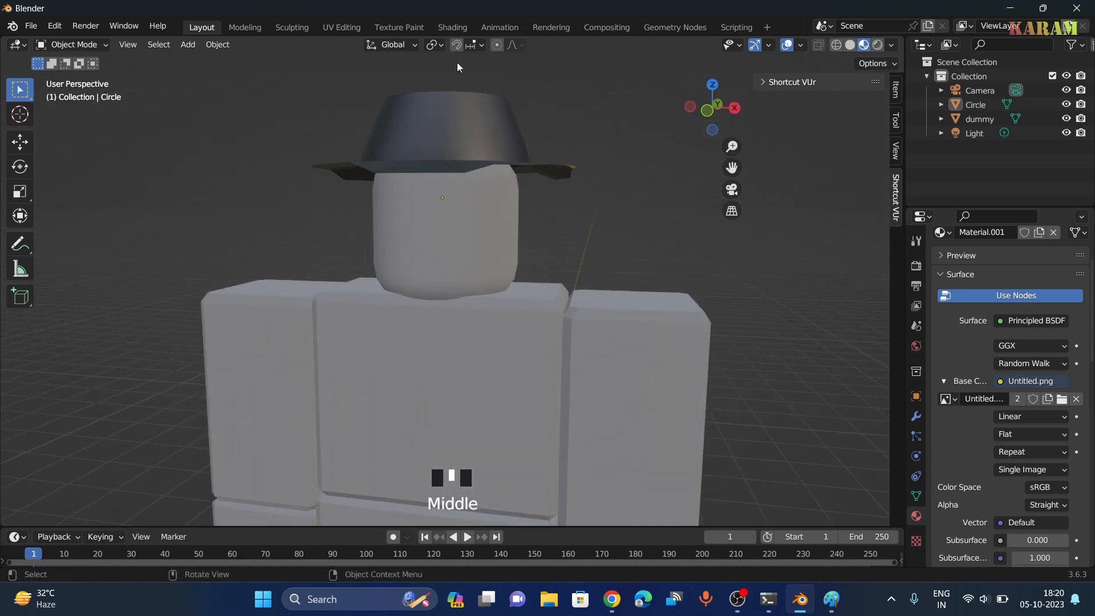
Step: In the UV Editing workspace, switch to face selection and select the narrow face loop around the base of the hat's crown
click(347, 26)
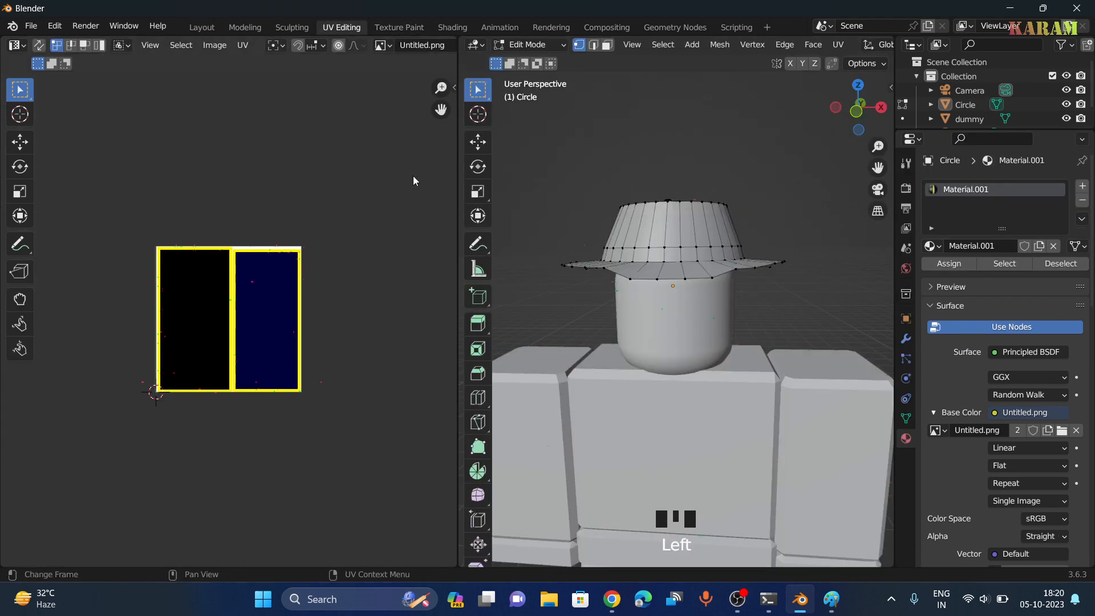
click(779, 196)
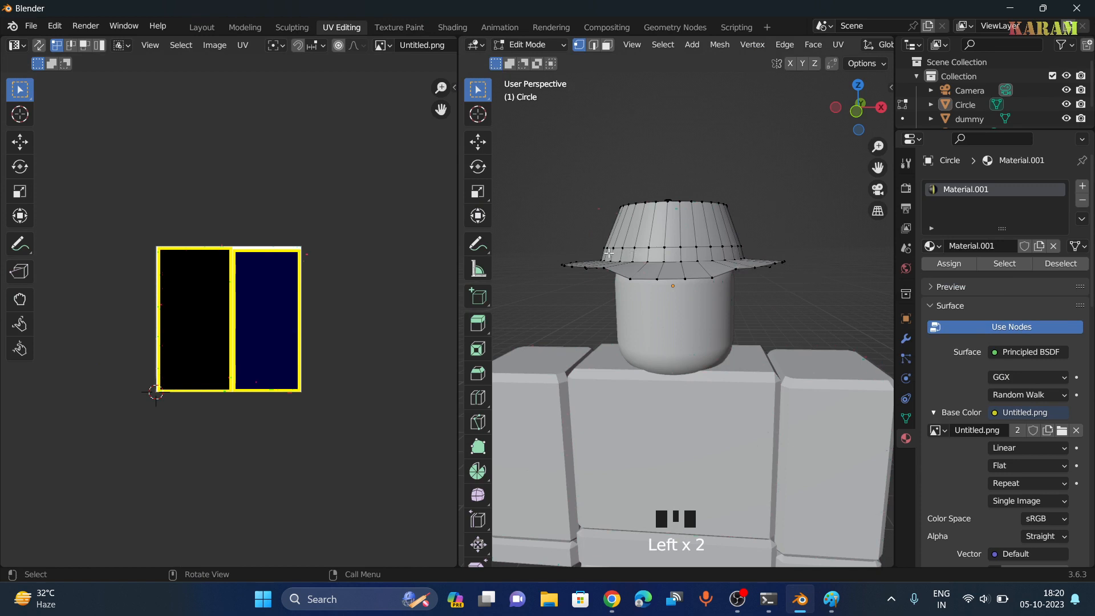
click(540, 196)
click(607, 44)
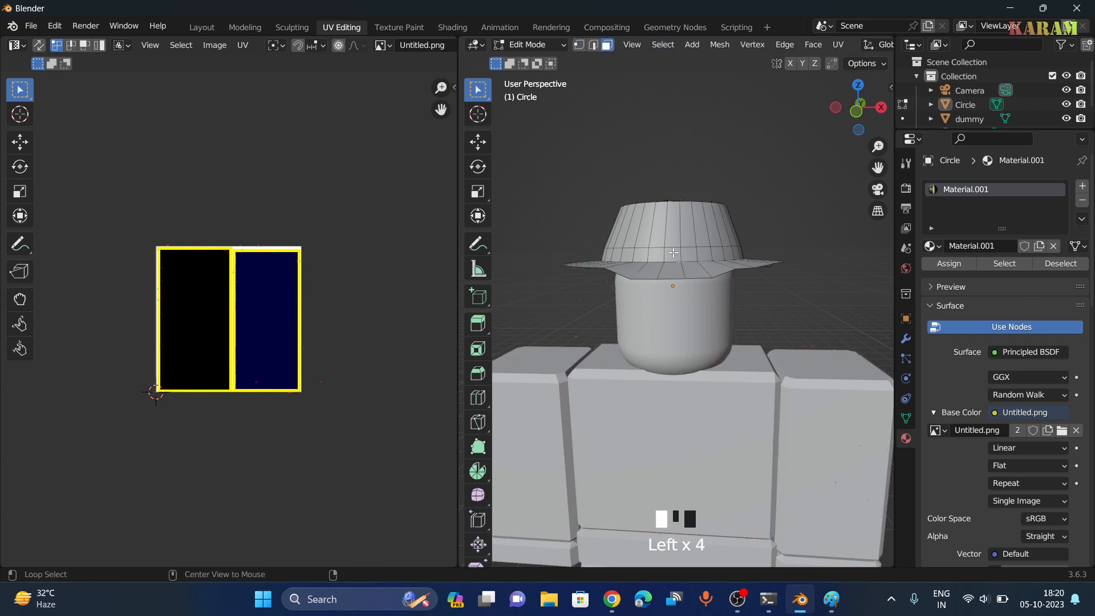
alt+click(674, 253)
alt+click(689, 254)
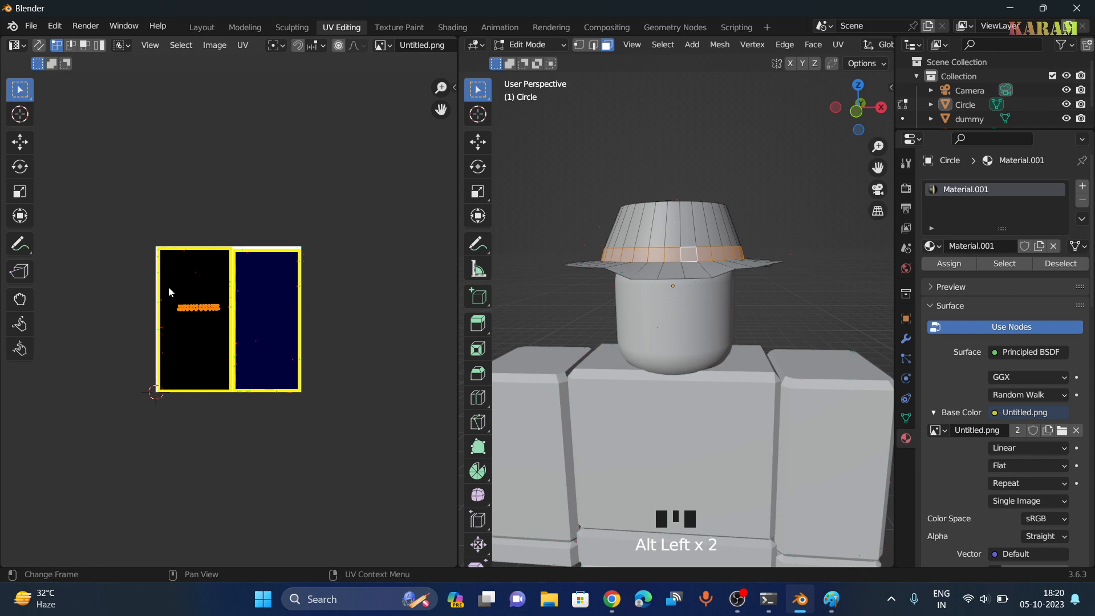
Step: Move the selected band's UVs onto the blue half of the texture and deselect everything
drag(169, 287, 200, 315)
key(g)
click(318, 314)
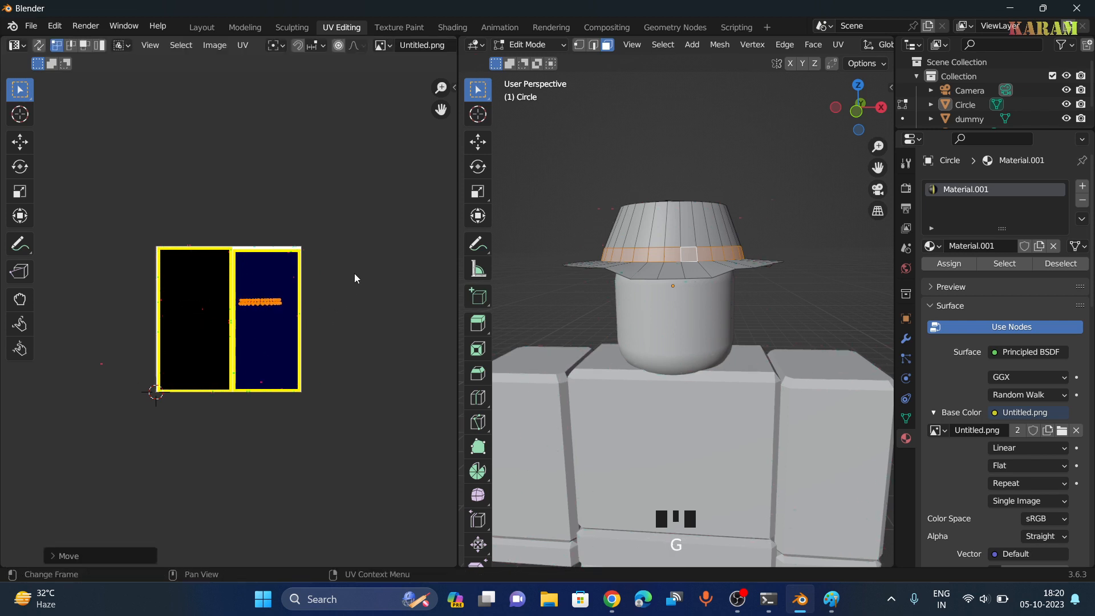
click(354, 279)
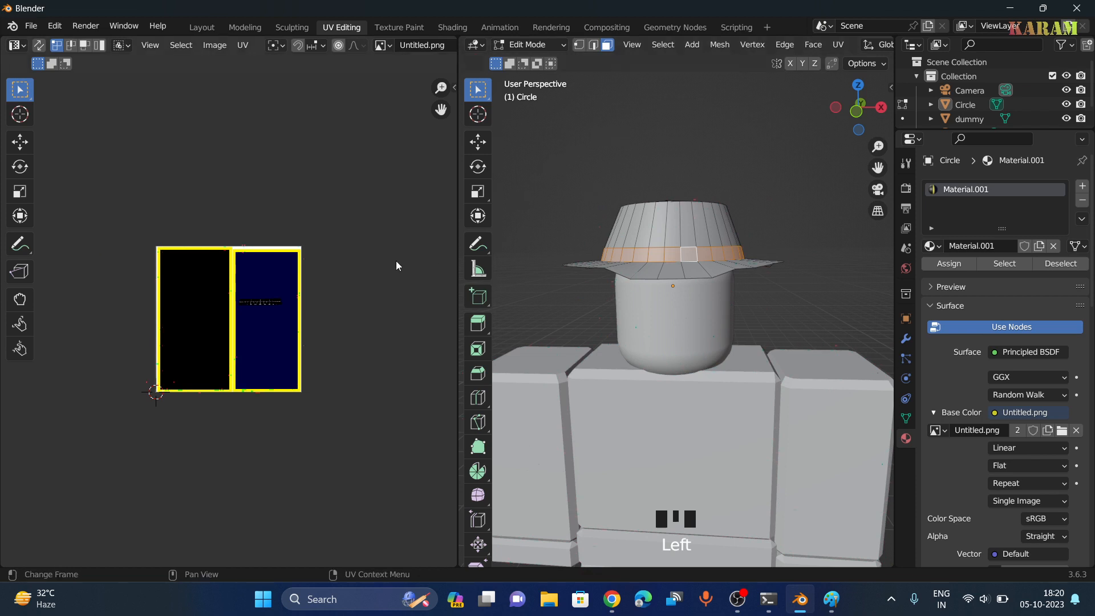
click(450, 204)
click(742, 124)
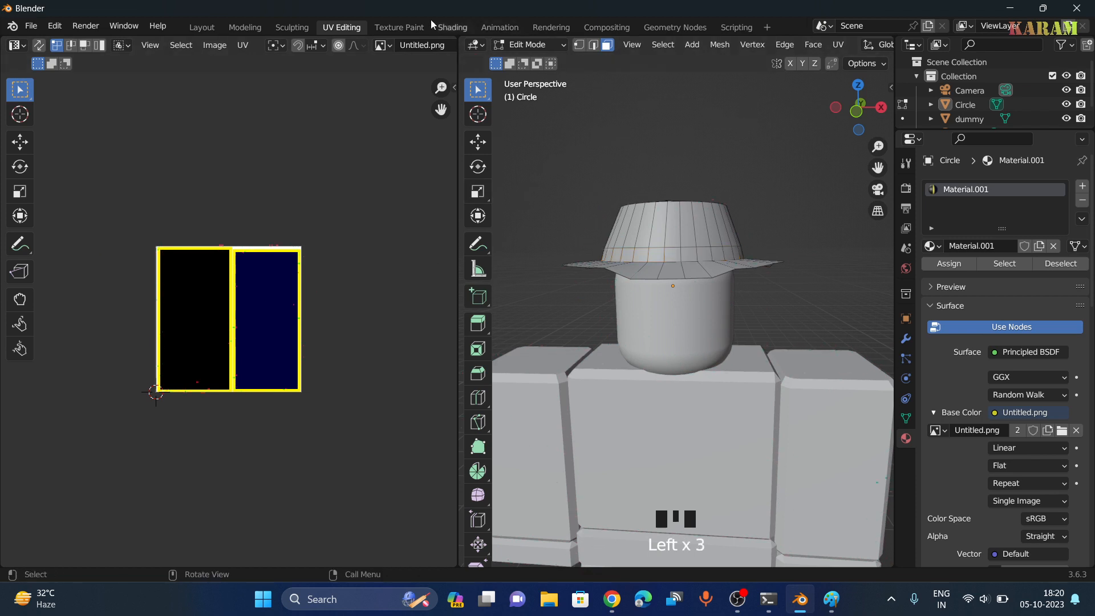
Step: Return to the Layout workspace and examine the hat's colored band from the front and sides
click(202, 27)
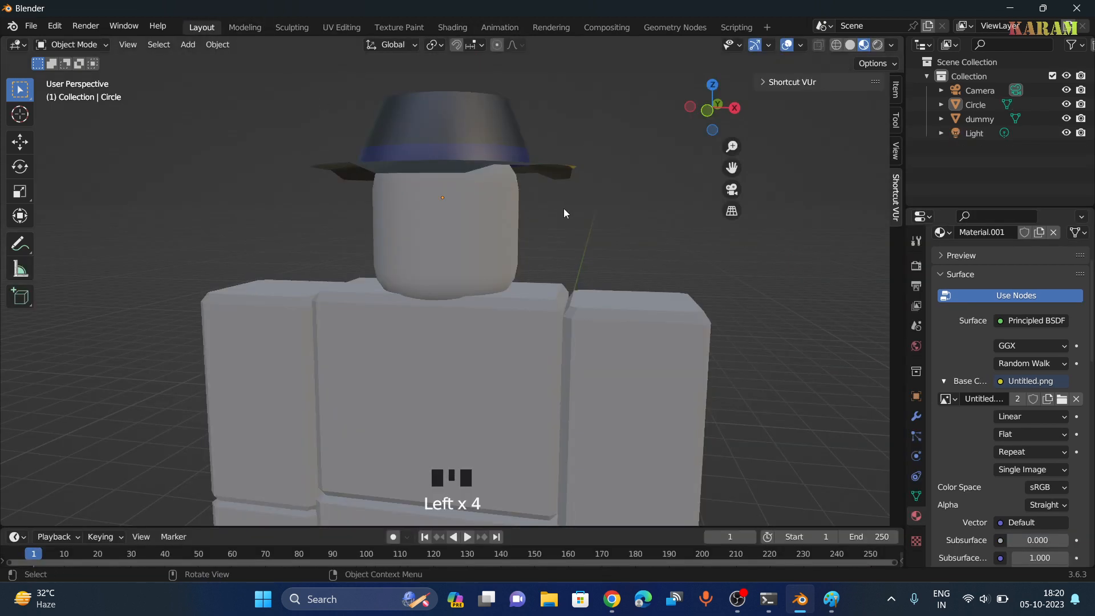
middle_drag(598, 206, 871, 250)
scroll(630, 206, down, 2)
click(532, 193)
click(576, 238)
scroll(714, 276, down, 2)
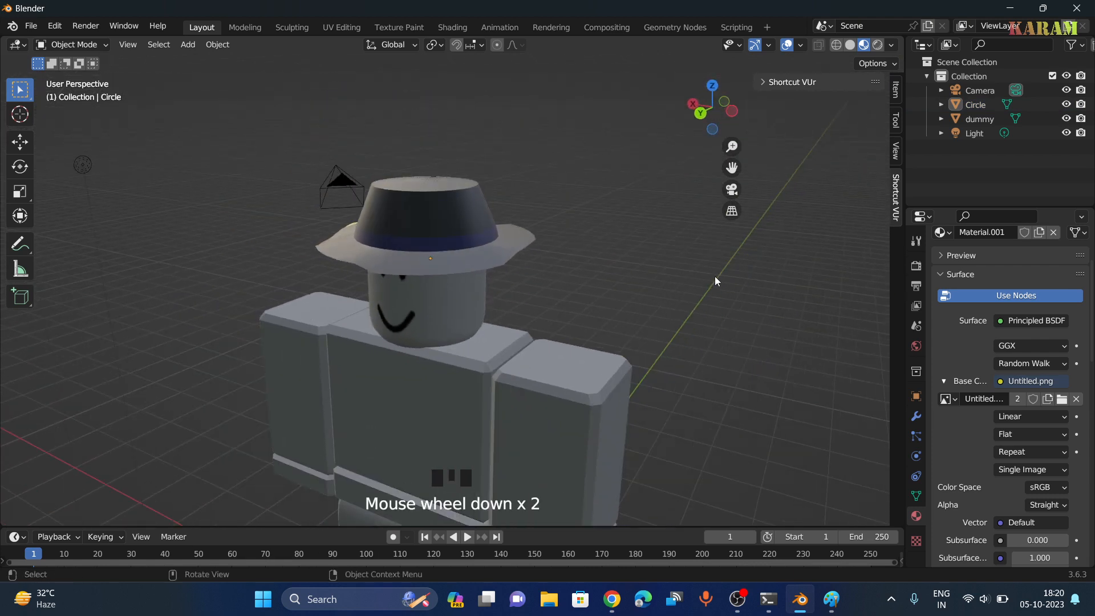
mouse_move(714, 276)
middle_down()
mouse_move(733, 265)
mouse_move(724, 270)
middle_up()
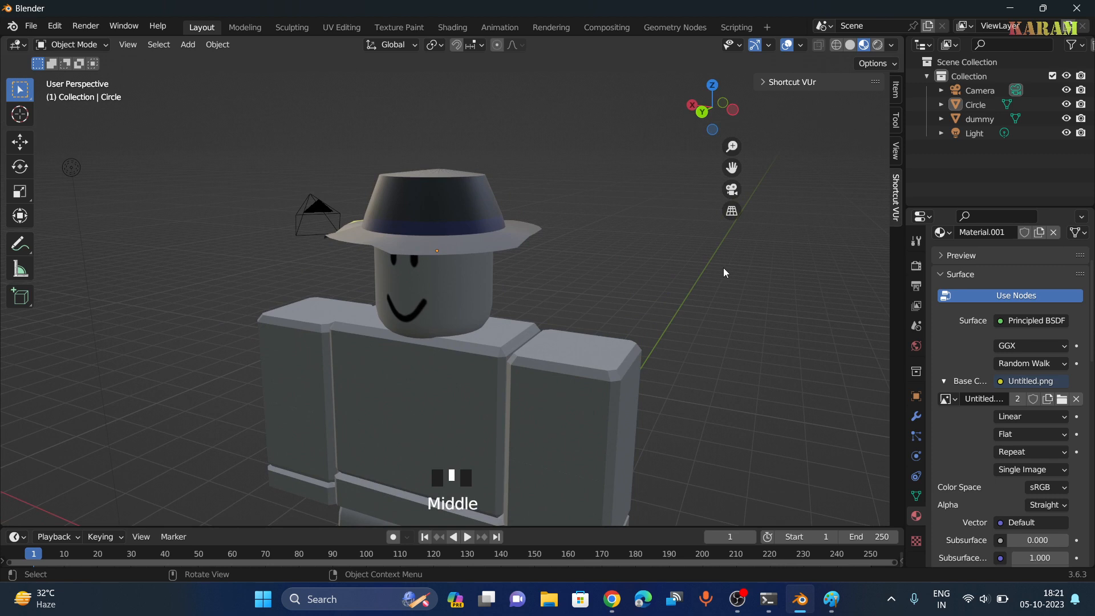
mouse_move(724, 272)
middle_down()
mouse_move(747, 297)
mouse_move(706, 303)
mouse_move(639, 284)
mouse_move(709, 269)
middle_up()
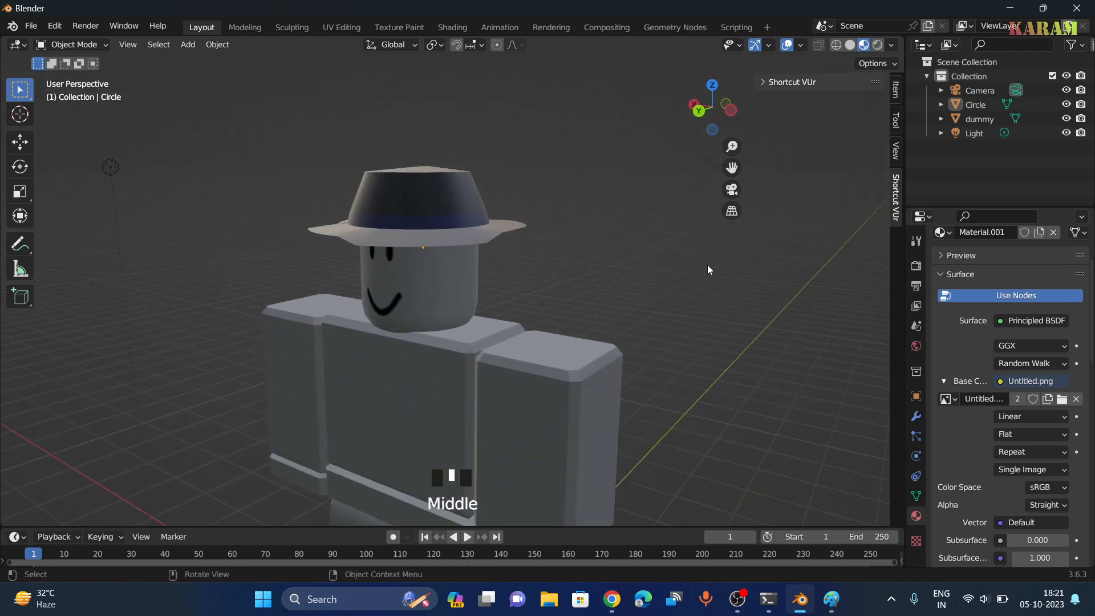
mouse_move(707, 266)
middle_down()
mouse_move(715, 299)
mouse_move(736, 272)
middle_up()
Step: Compare the hat in solid and Material Preview shading, and inspect the textured crown and brim up close
click(850, 46)
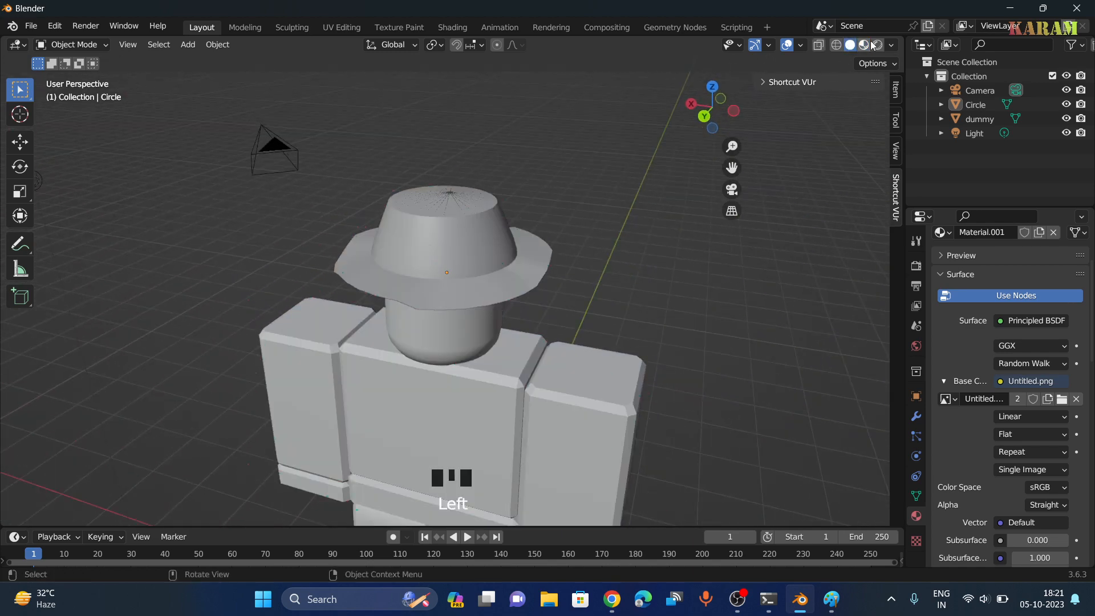
click(864, 45)
mouse_move(752, 180)
middle_down()
mouse_move(667, 242)
mouse_move(647, 230)
mouse_move(660, 225)
mouse_move(667, 243)
mouse_move(684, 245)
mouse_move(664, 251)
mouse_move(737, 292)
mouse_move(659, 272)
middle_up()
scroll(643, 234, up, 3)
scroll(668, 242, down, 1)
click(658, 272)
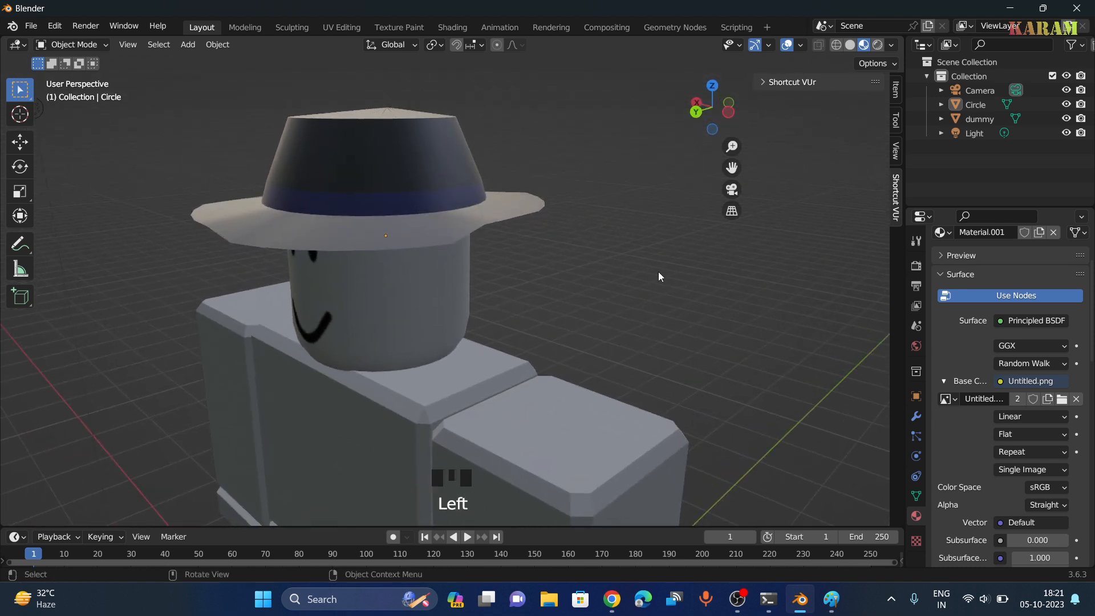